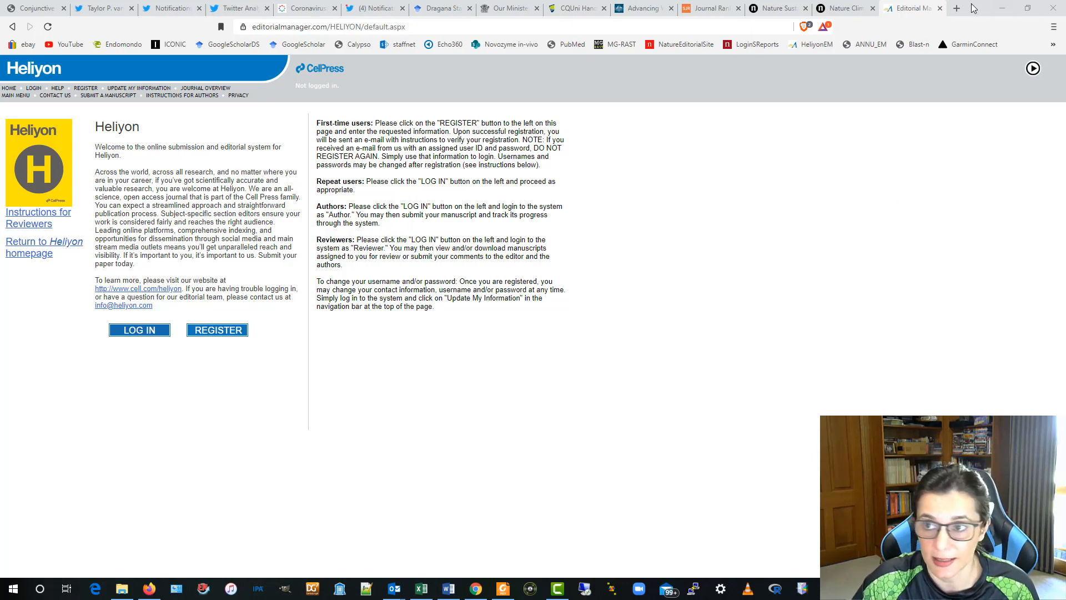
key("alt+Tab")
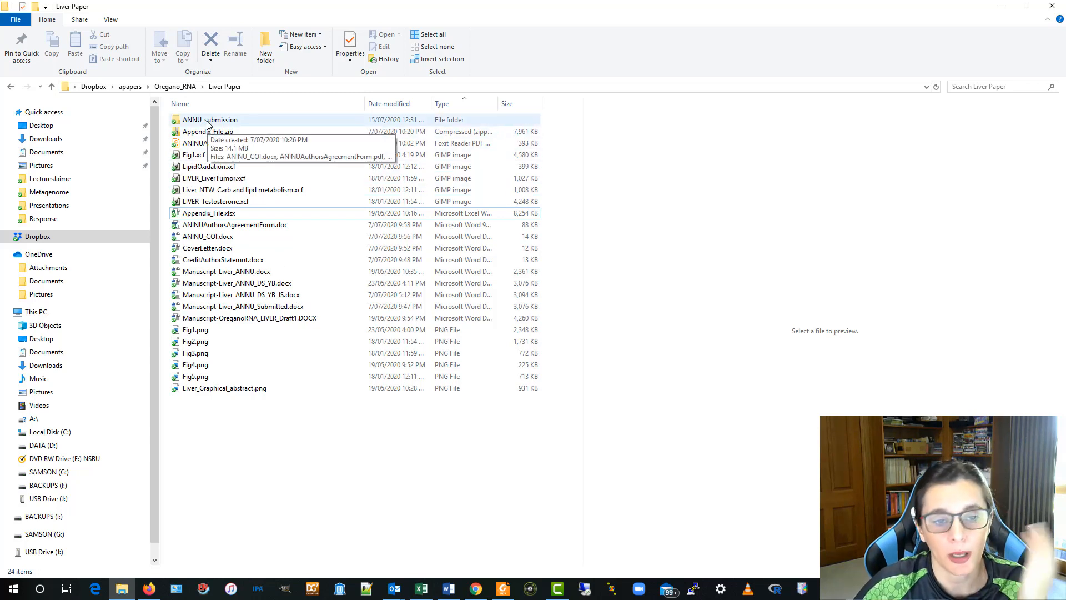
double_click(207, 121)
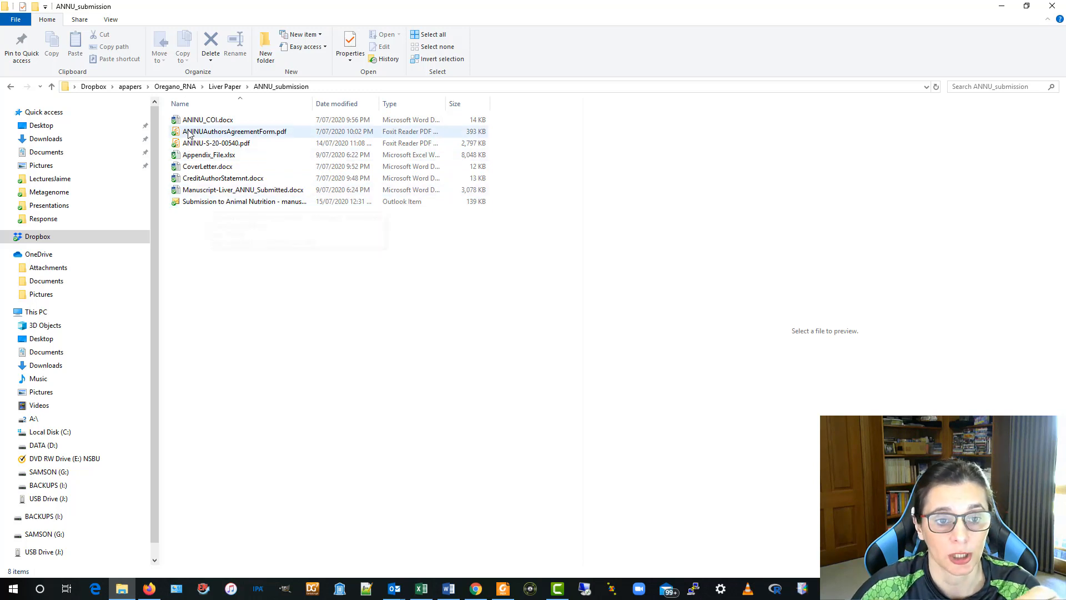
left_click(197, 144)
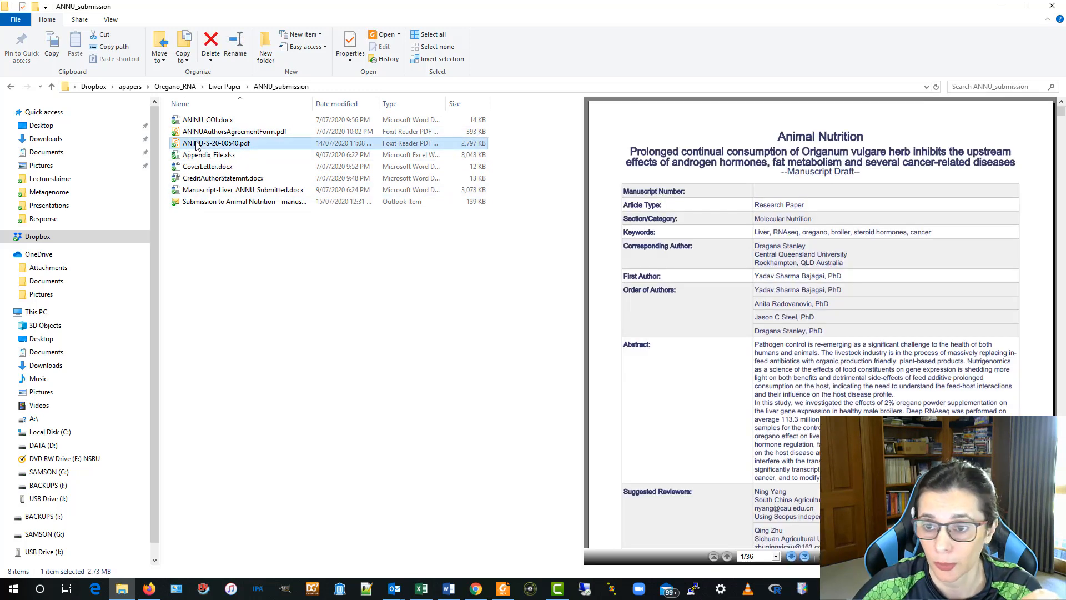
scroll(900, 399, "down", 10)
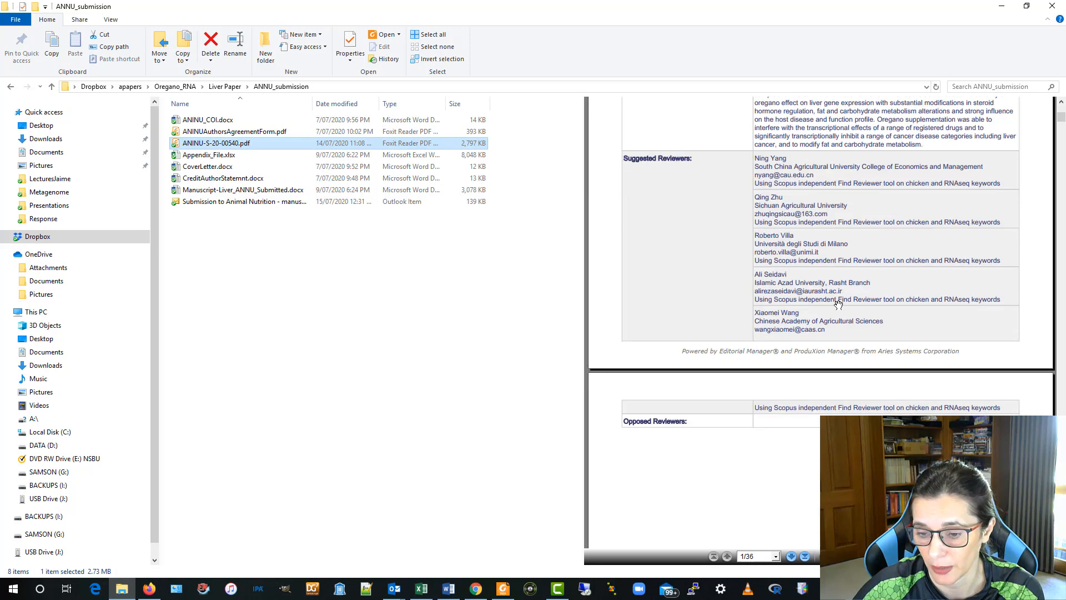
left_click(427, 324)
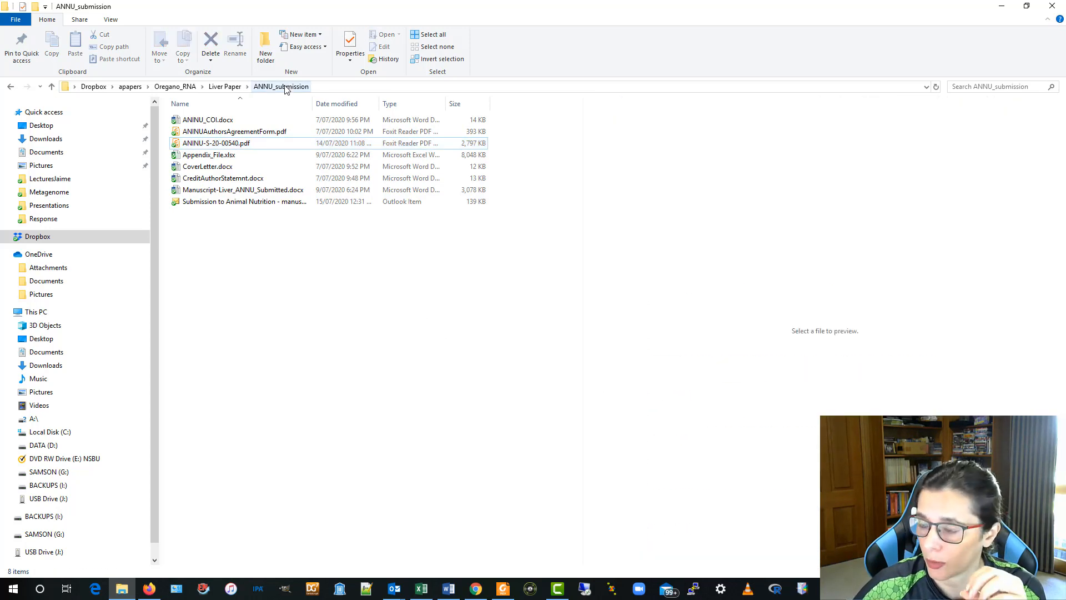
- Return to the Liver Paper folder listing its 24 files
left_click(225, 86)
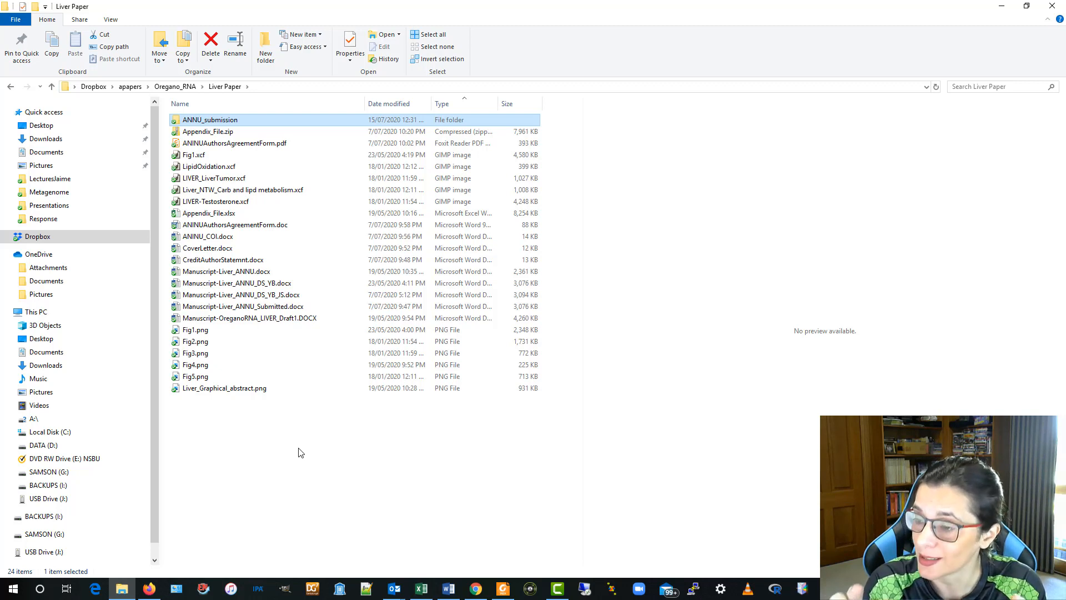
left_click(233, 391)
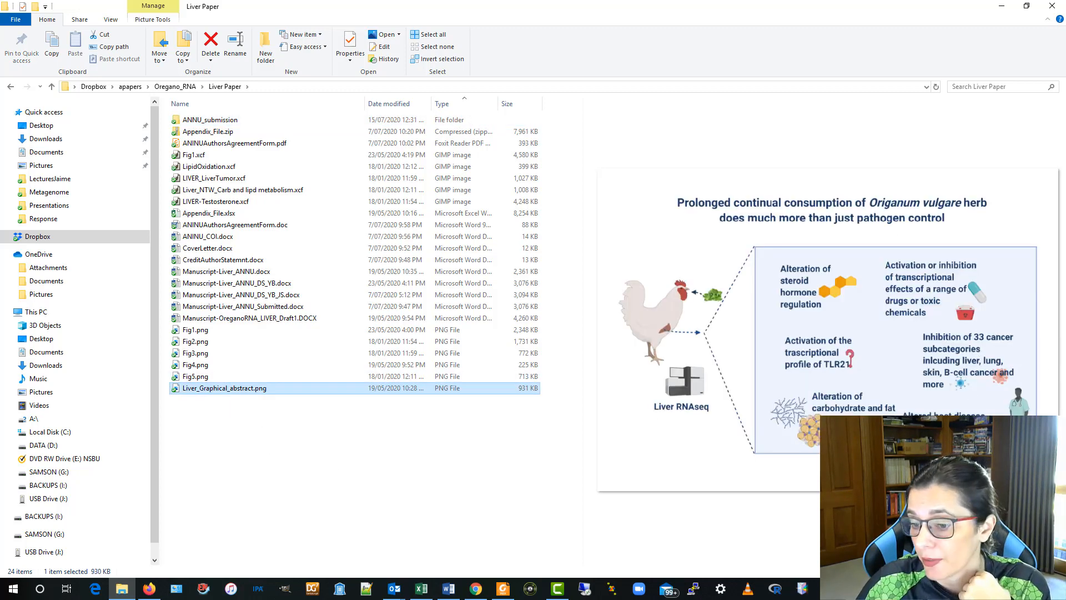
left_click(377, 455)
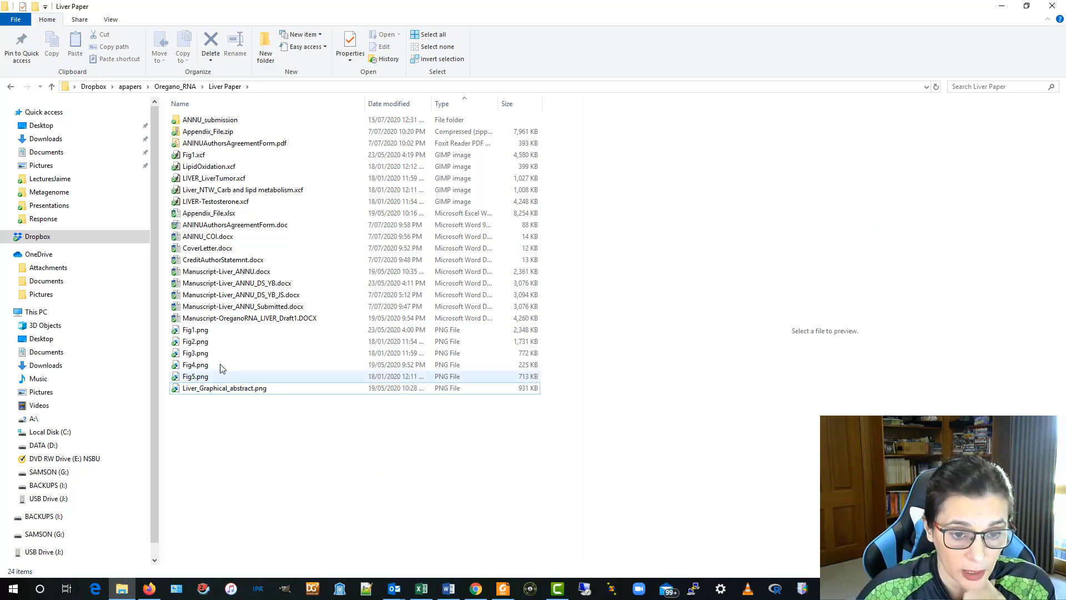
left_click(213, 334)
left_click(214, 342)
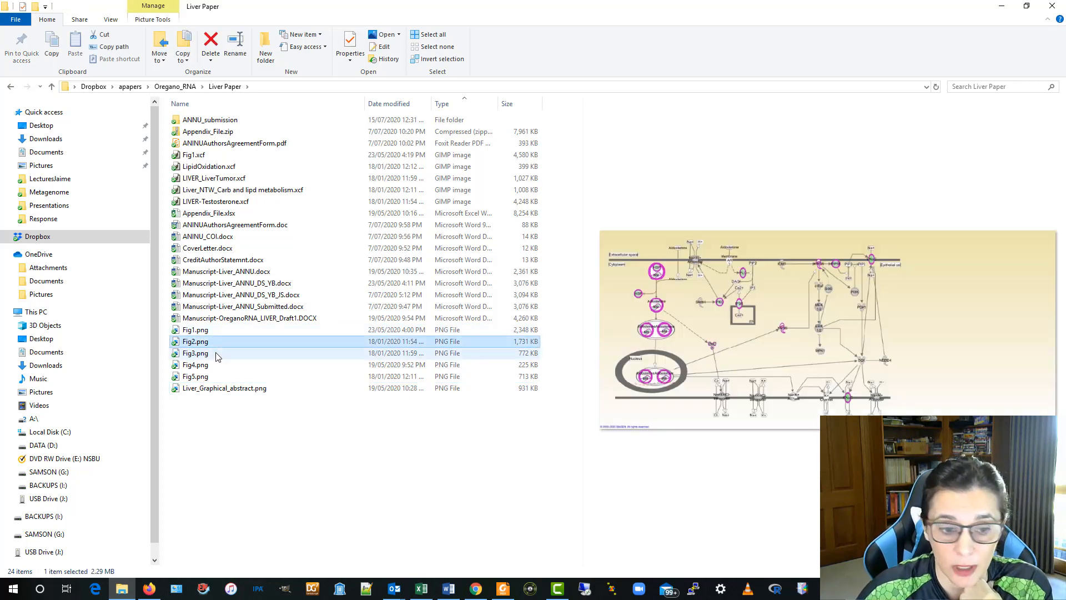
left_click(216, 354)
left_click(217, 365)
left_click(217, 377)
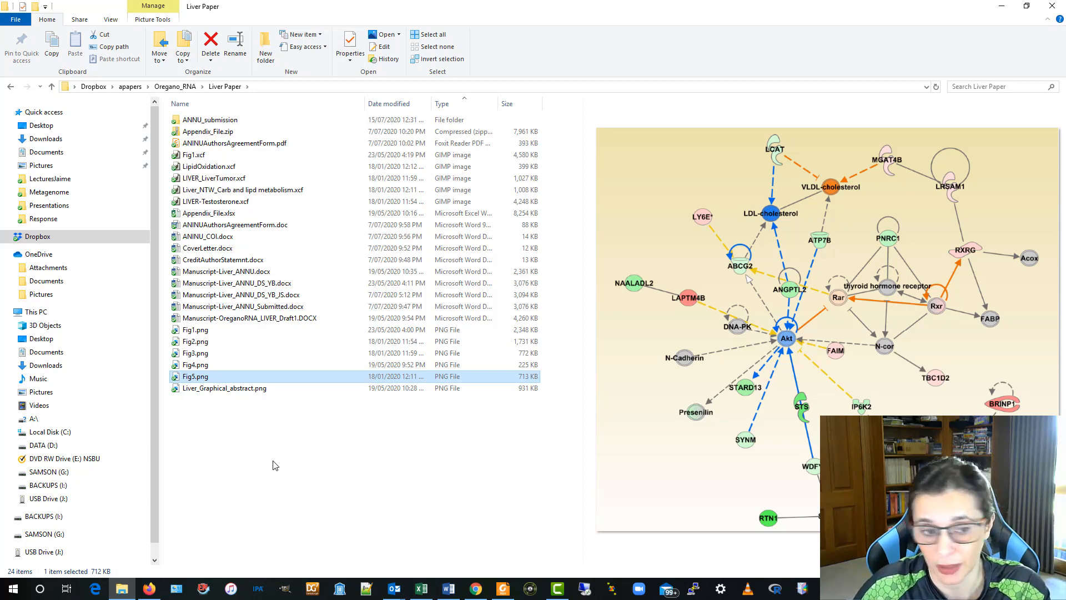
left_click(201, 330)
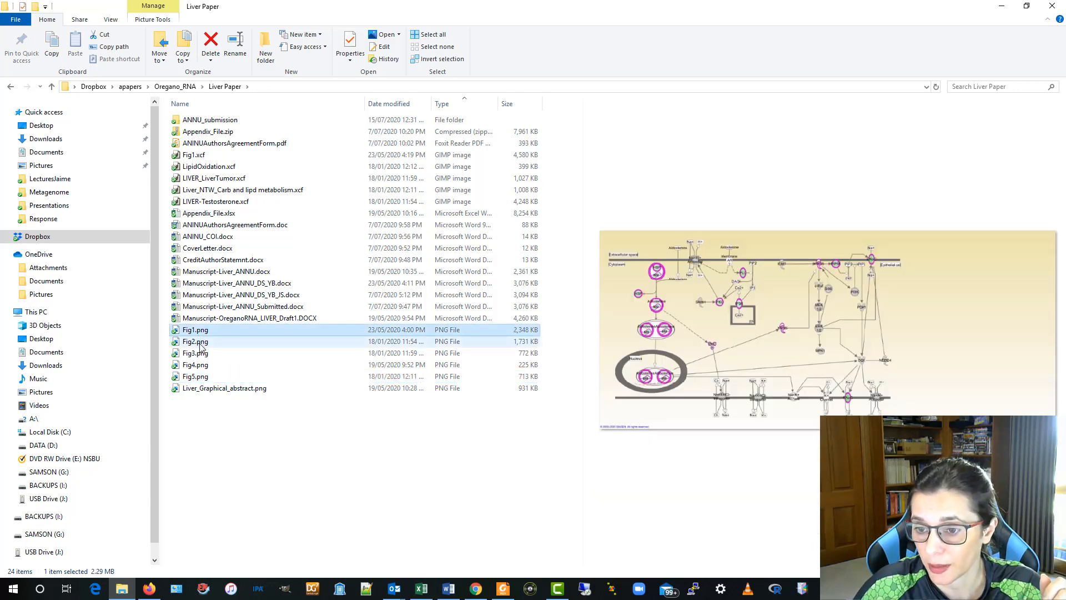
left_click(201, 341)
left_click(207, 353)
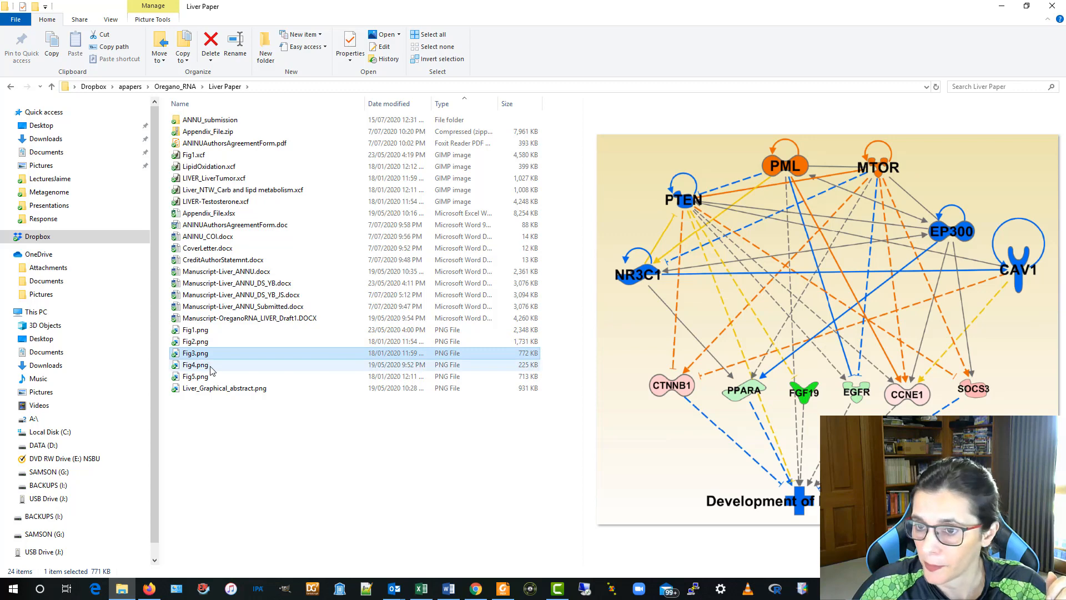
left_click(211, 367)
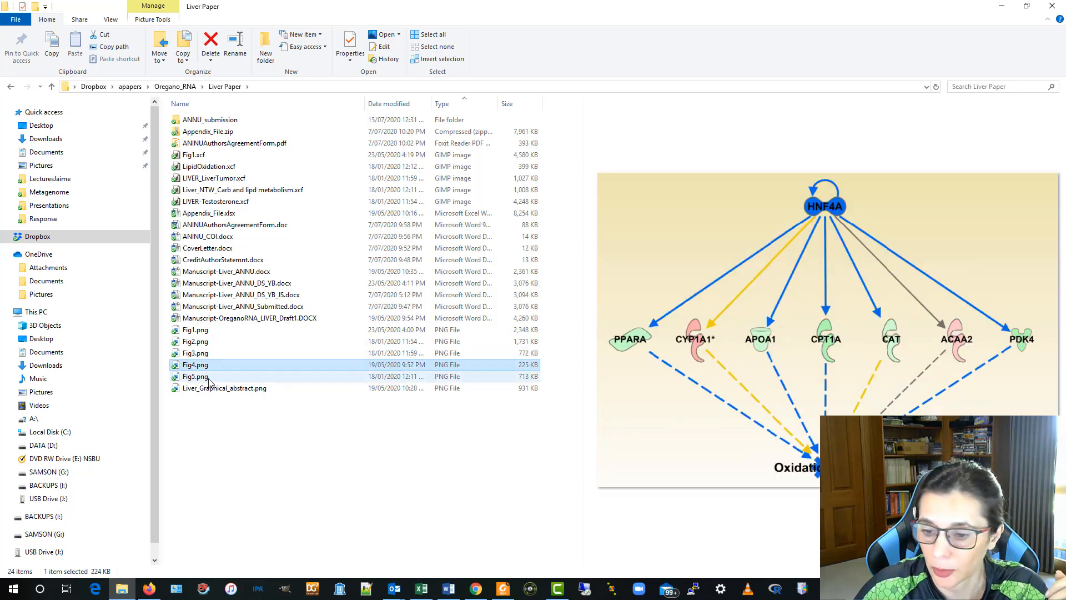
left_click(209, 377)
left_click(241, 438)
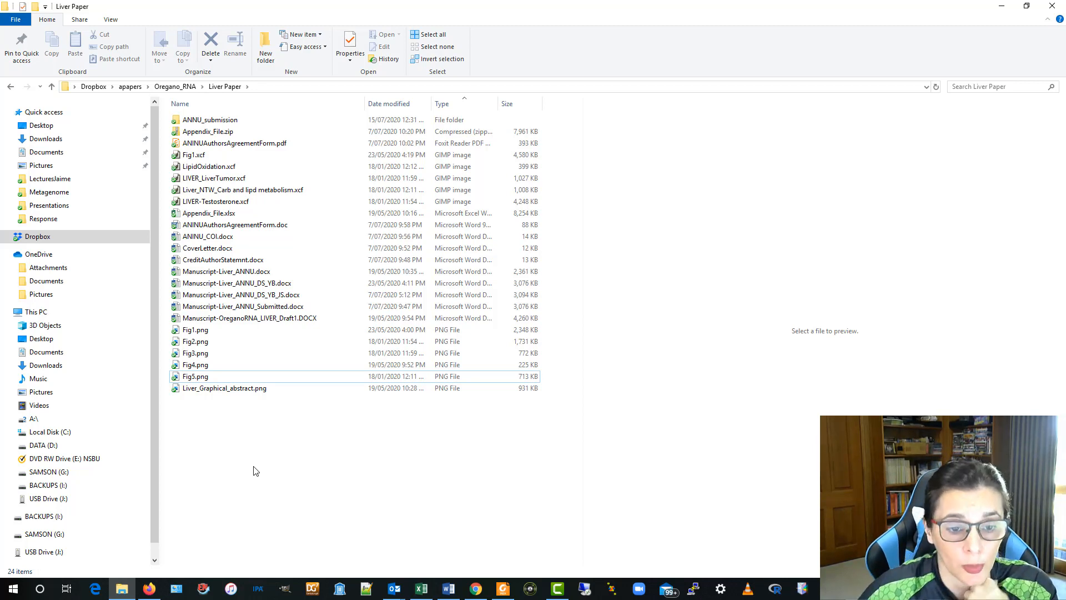
- Preview Manuscript-Liver_ANNU.docx, CreditAuthorStatemnt.docx and finally CoverLetter.docx in the preview pane
left_click(205, 271)
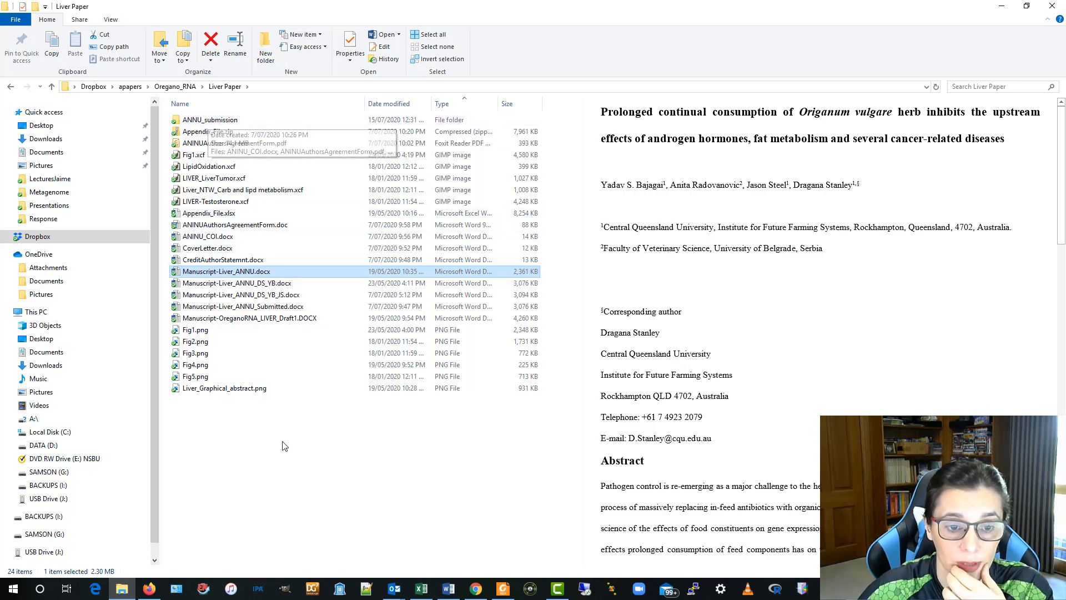
left_click(223, 260)
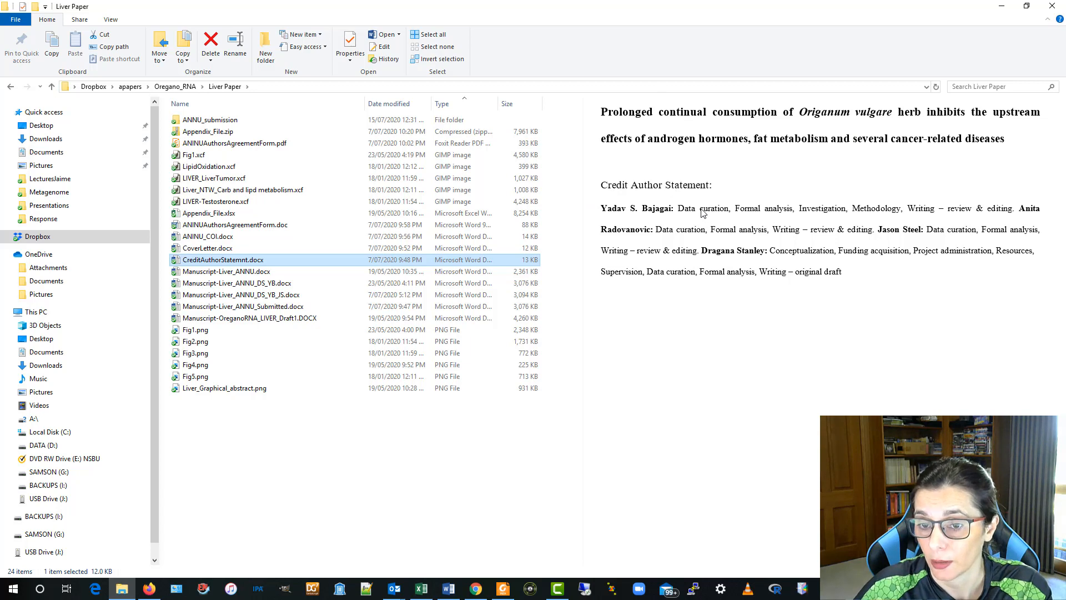
left_click(761, 208)
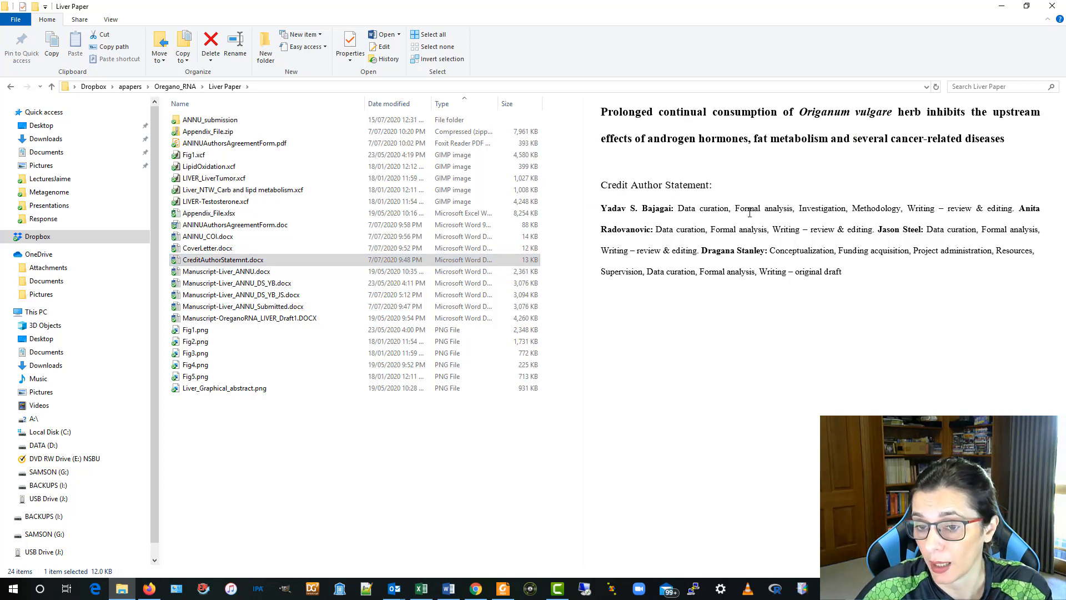
left_click_drag(678, 209, 793, 209)
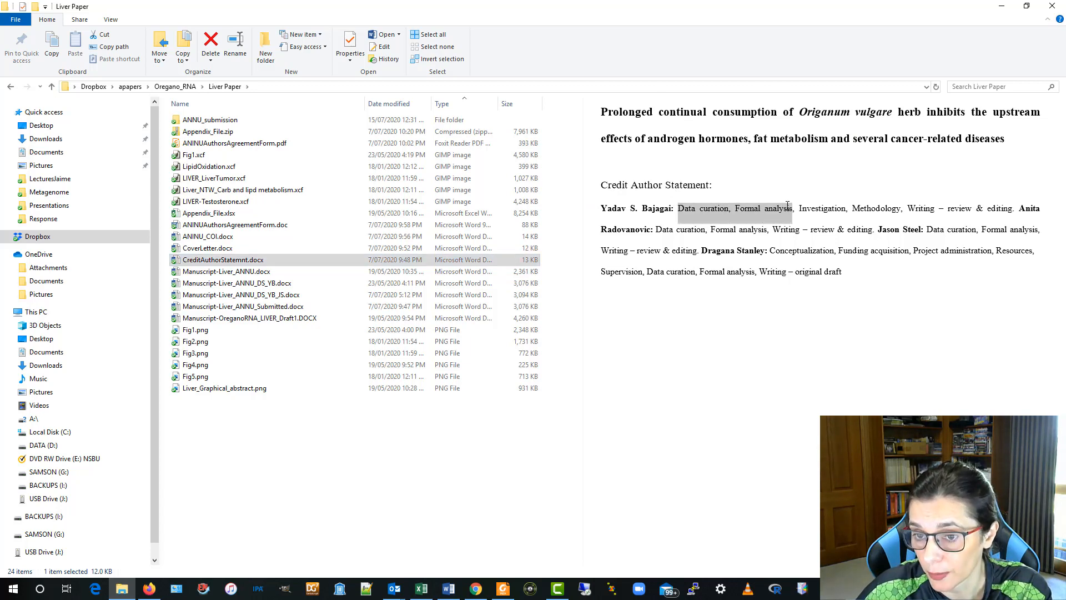
left_click(669, 172)
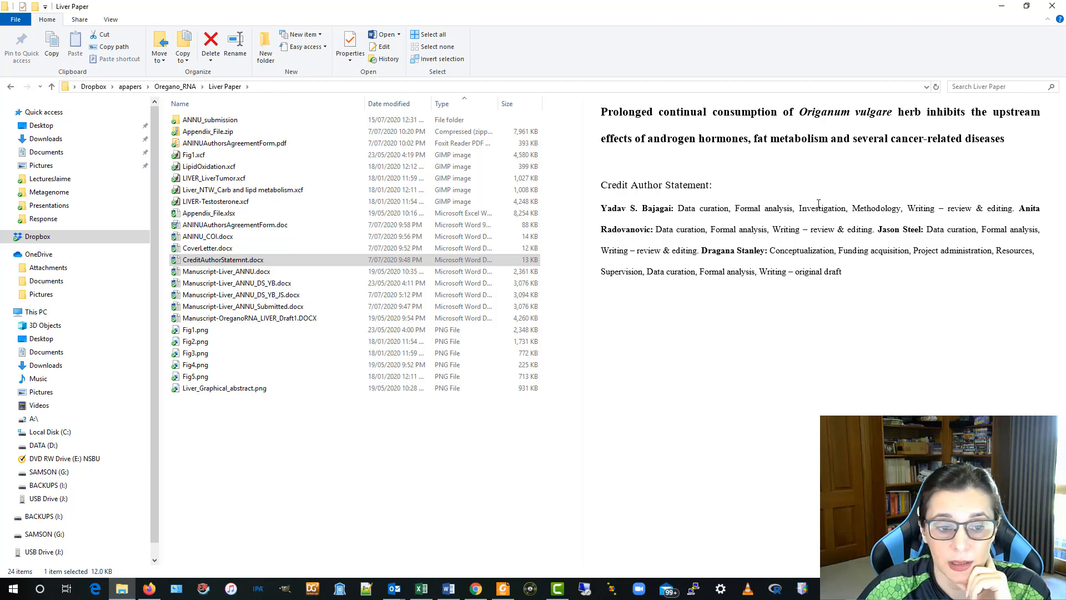
left_click(369, 478)
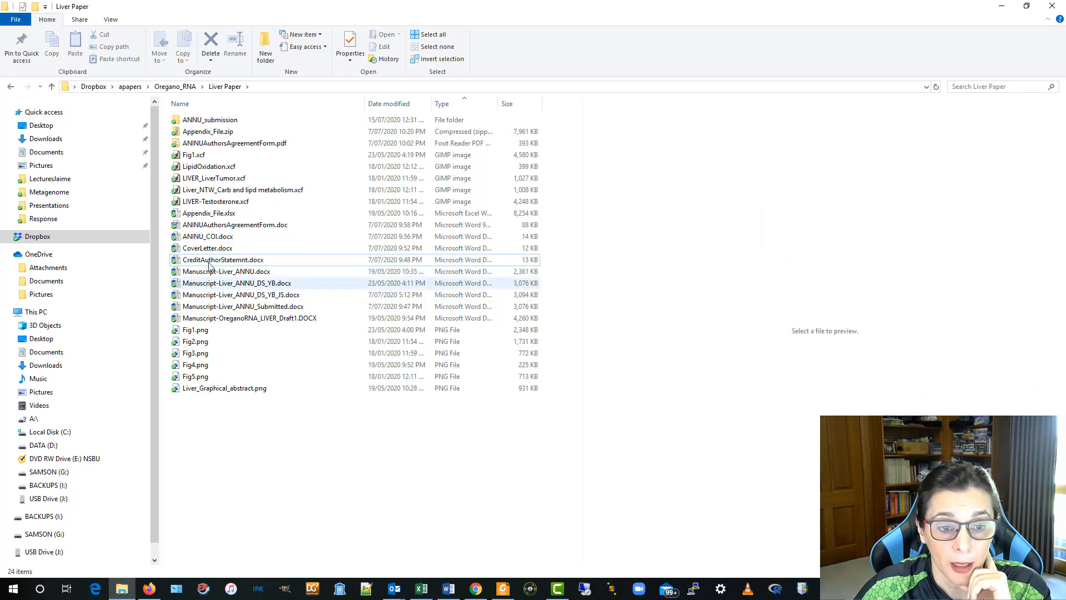
left_click(277, 248)
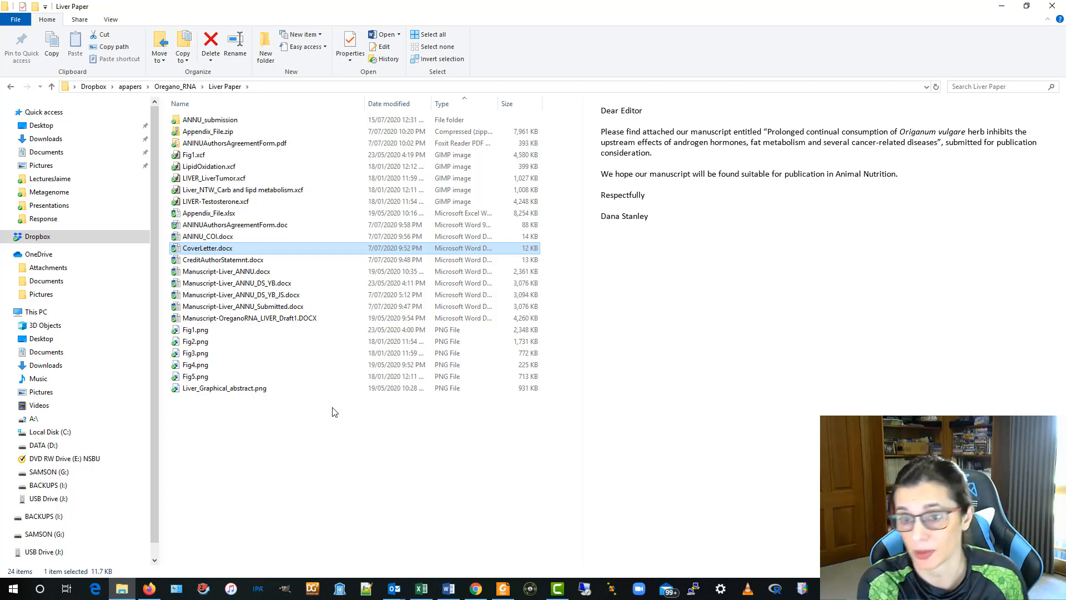
- Preview the Word authors' agreement form and the signed agreement form PDF
left_click(348, 464)
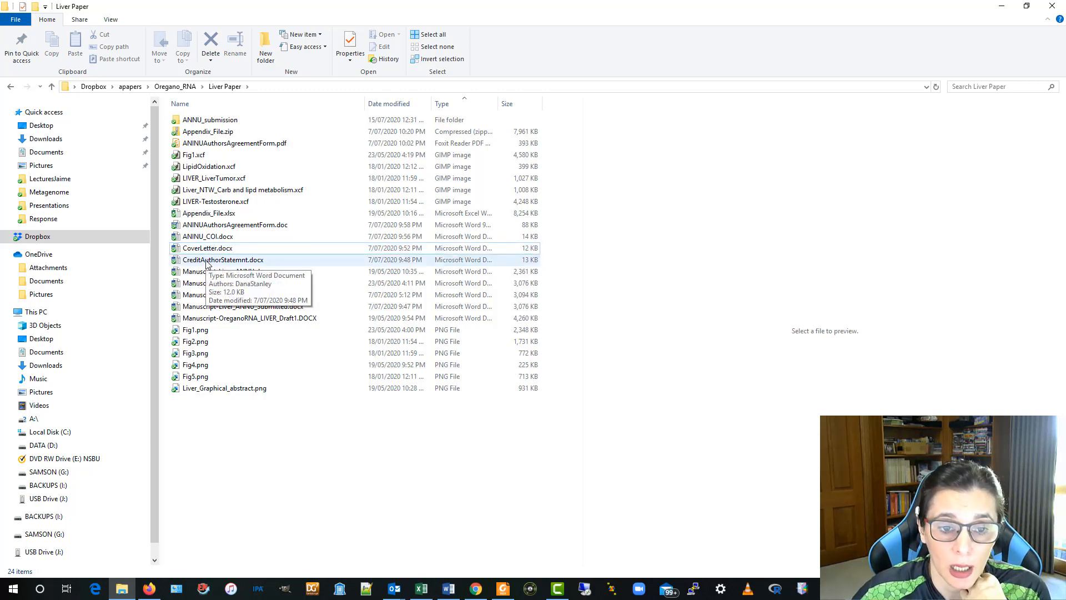
left_click(209, 227)
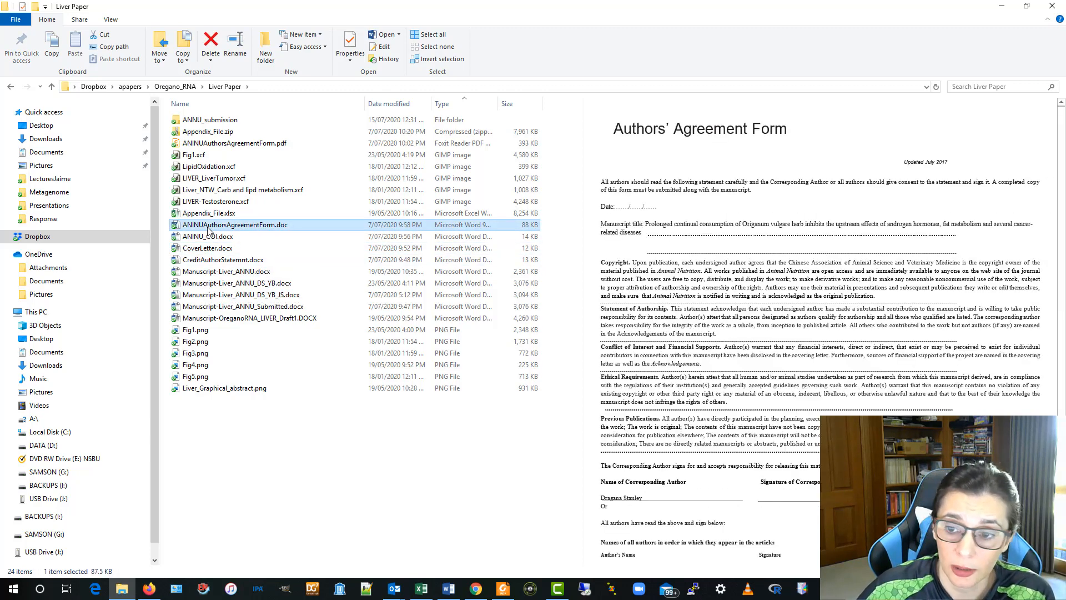
scroll(712, 417, "down", 1)
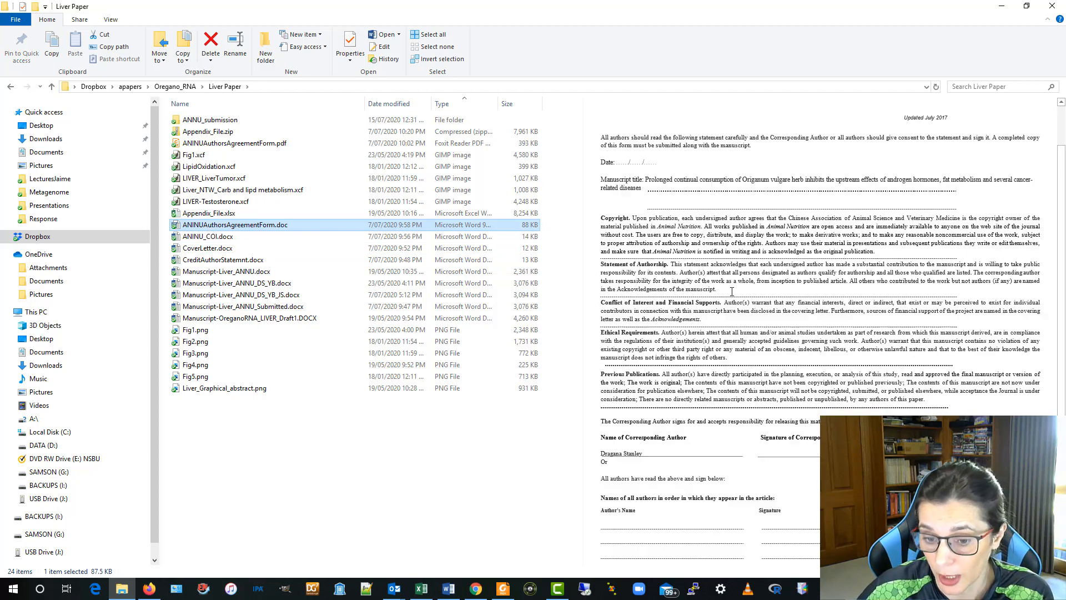
left_click(320, 464)
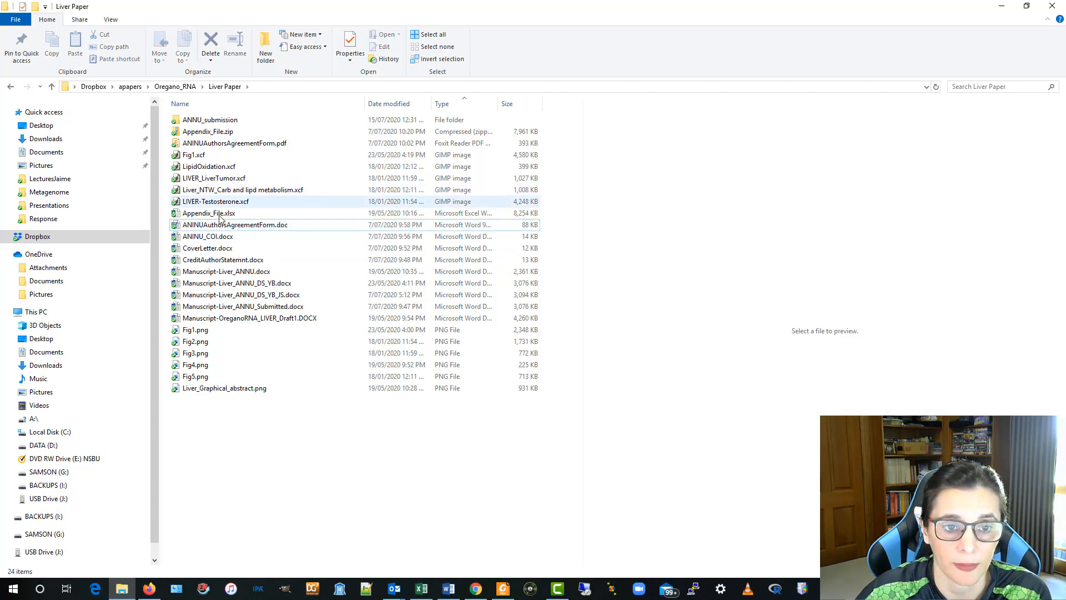
left_click(243, 145)
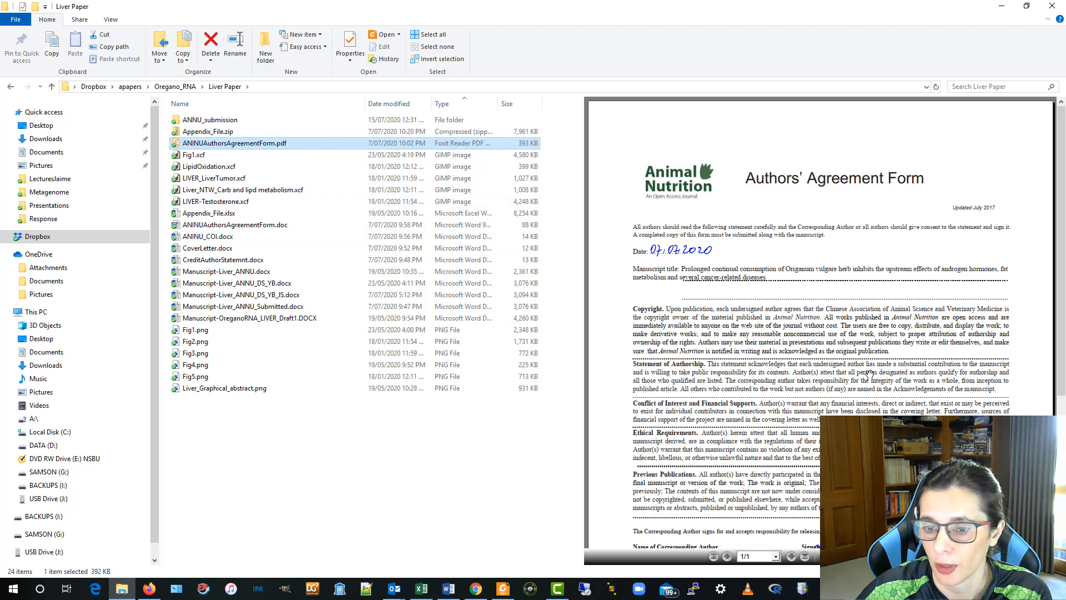
scroll(866, 372, "down", 5)
left_click(417, 531)
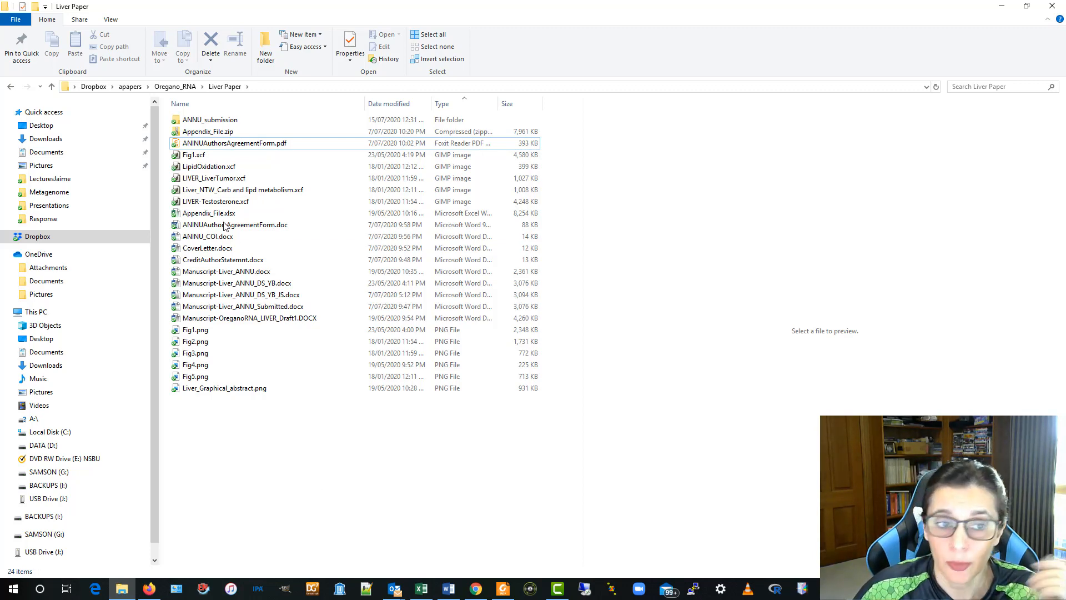
- Go up to the apapers folder and preview MANUSCRIPT_TEMPLATE_MNF.docx
left_click(182, 87)
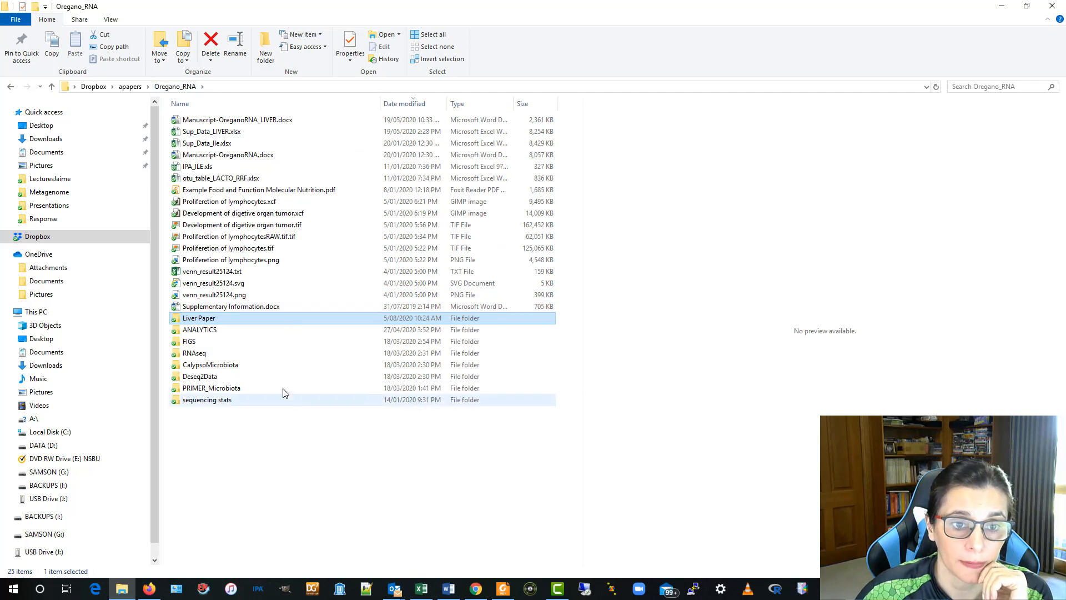
left_click(130, 88)
scroll(478, 381, "down", 9)
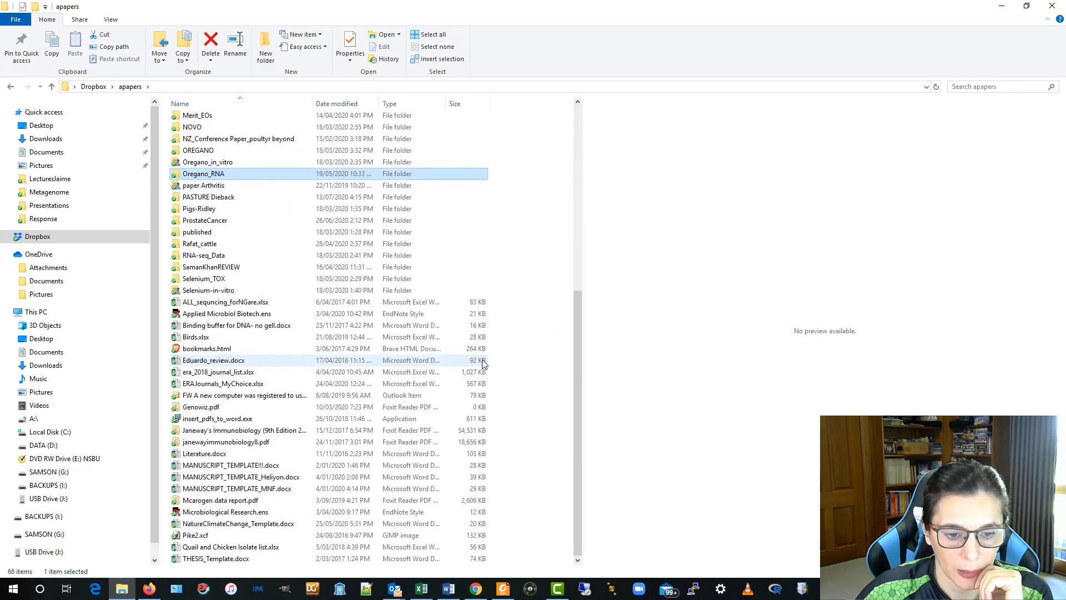
left_click(217, 489)
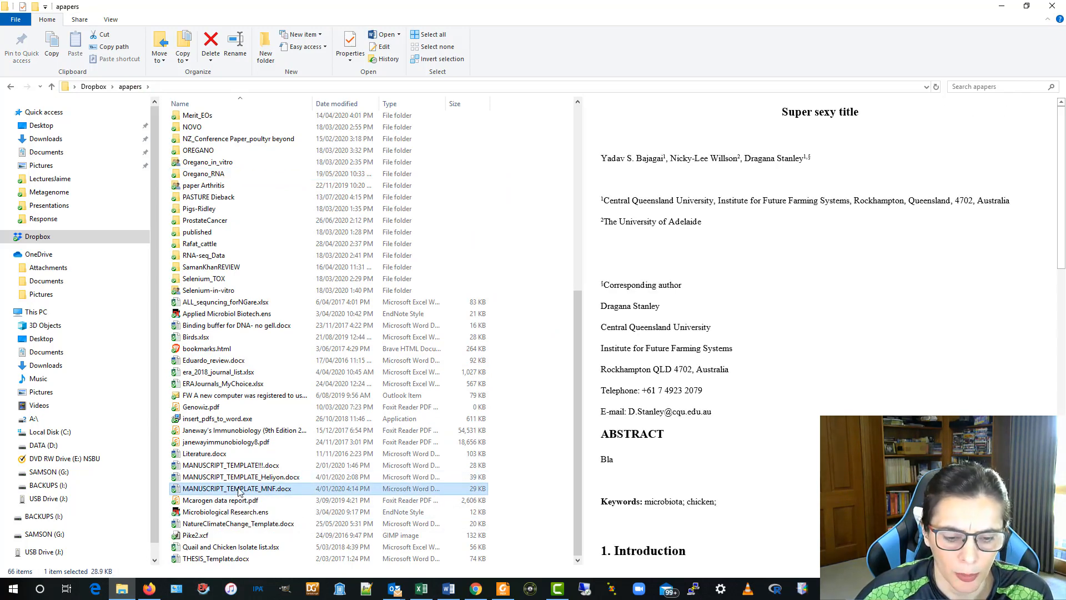
- Open MANUSCRIPT_TEMPLATE_MNF.docx in Word maximized and scroll to the abstract
double_click(232, 492)
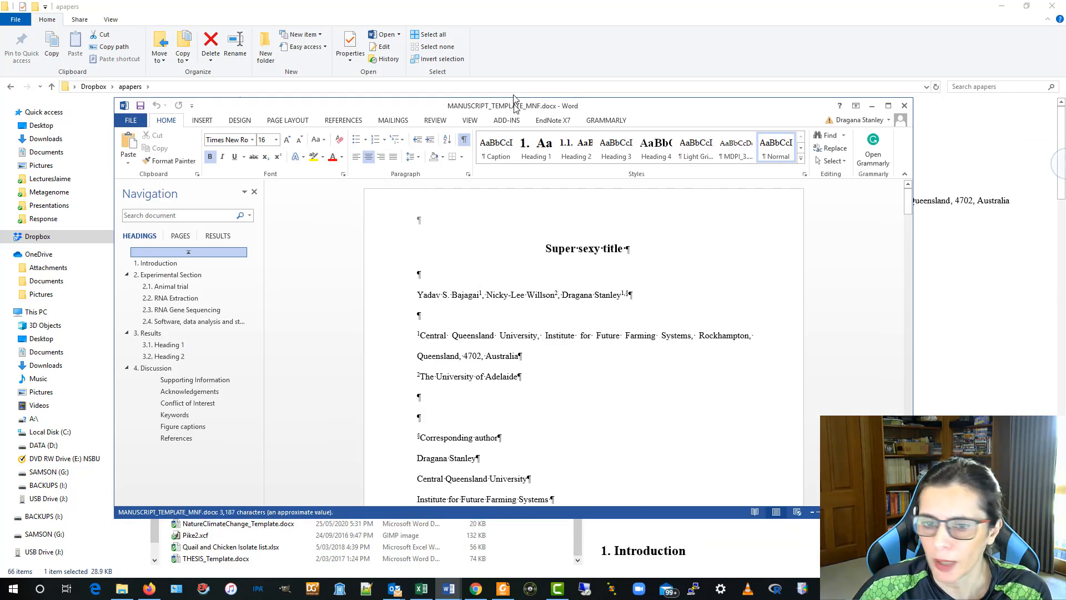
left_click(873, 57)
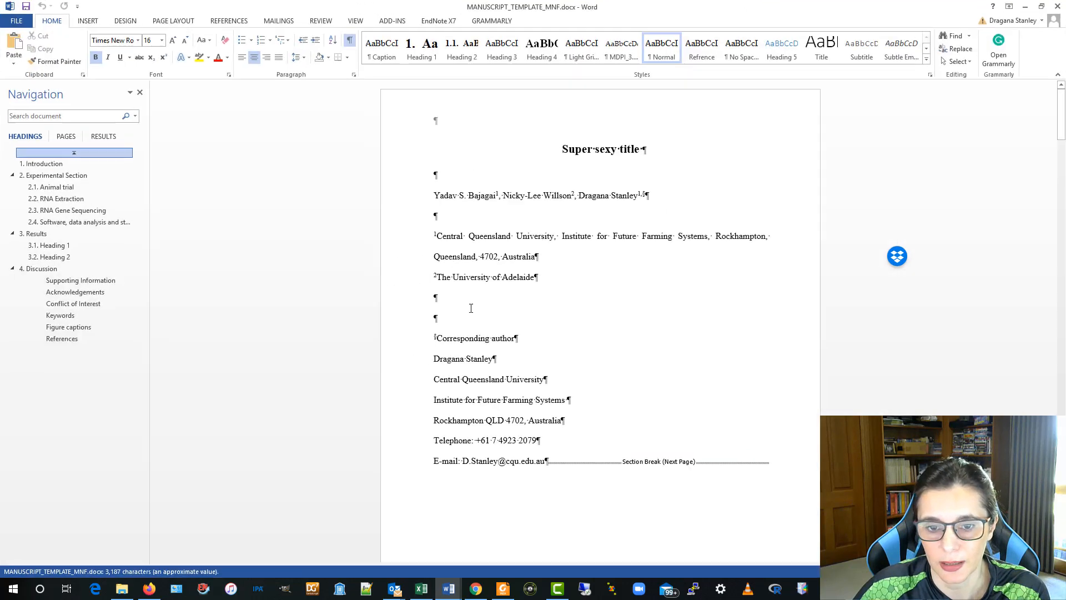
scroll(622, 357, "down", 3)
scroll(608, 356, "down", 6)
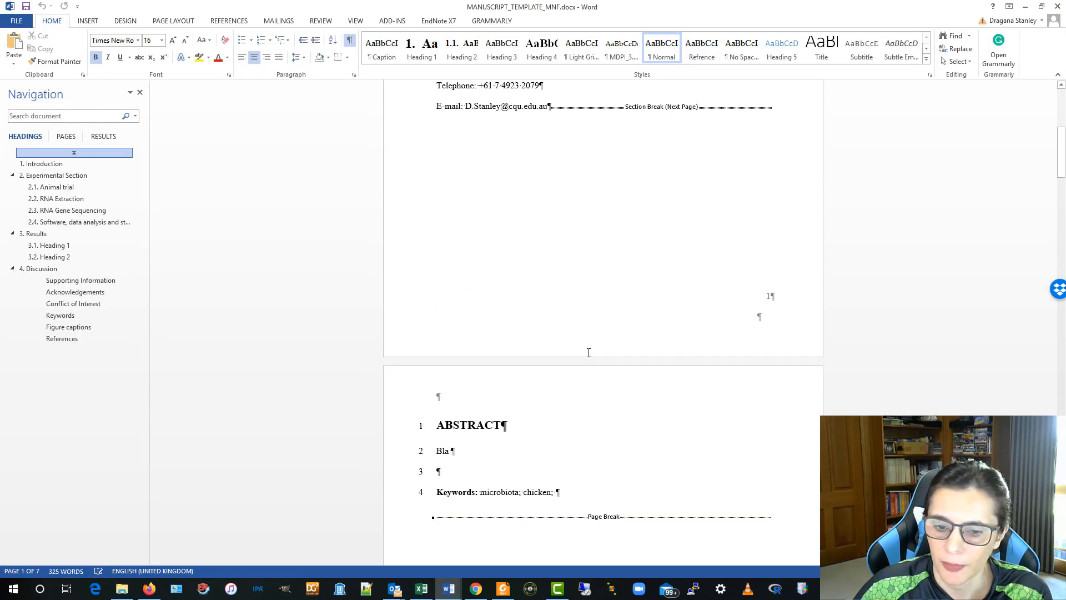
left_click(442, 299)
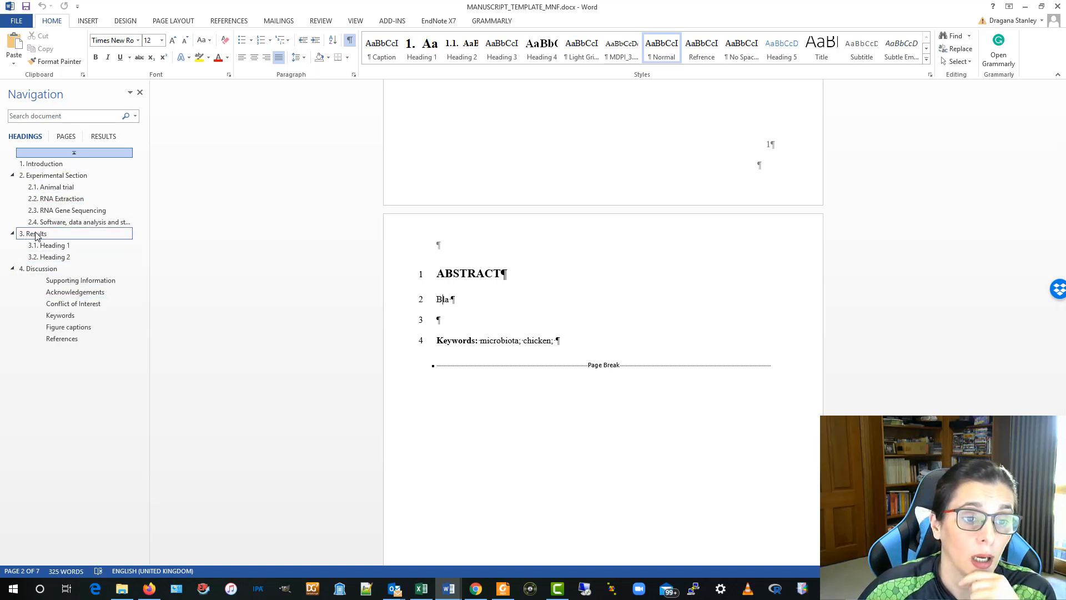
- Jump to the Experimental Section and References via the Navigation pane
left_click(48, 177)
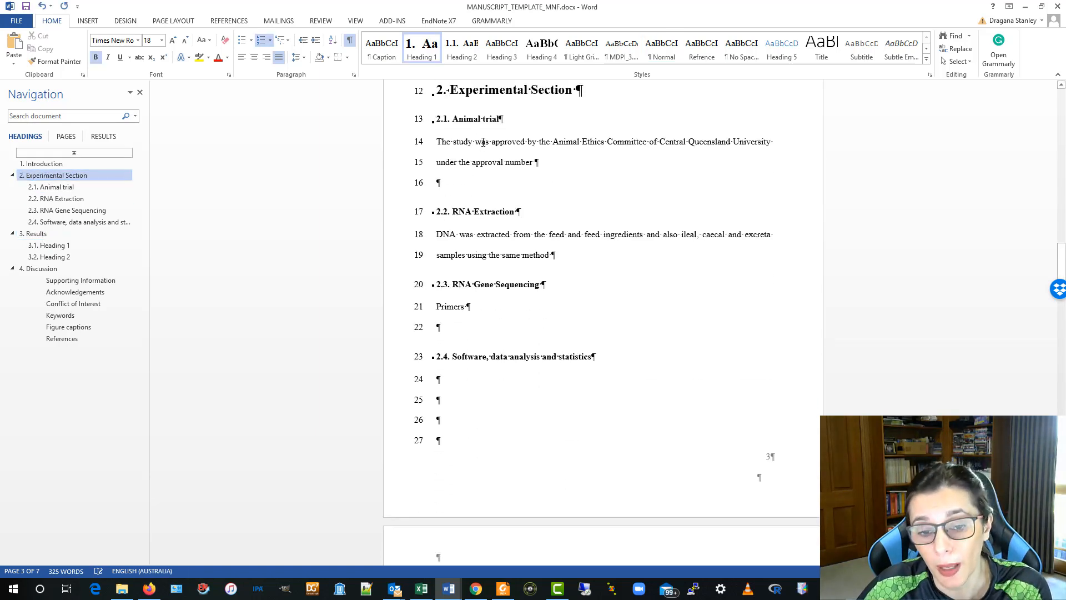
left_click(474, 239)
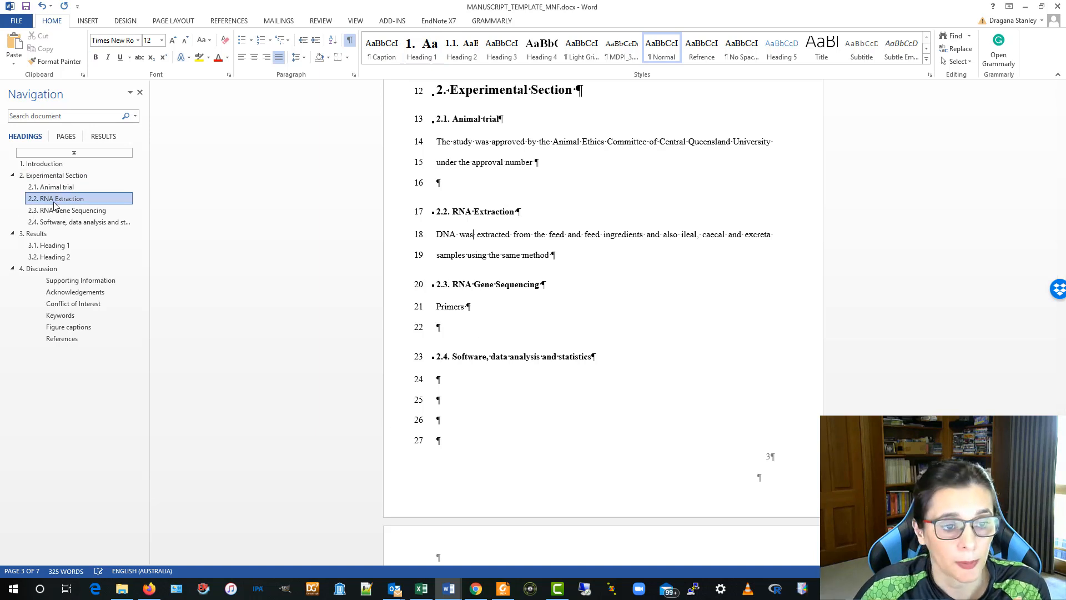
left_click(67, 340)
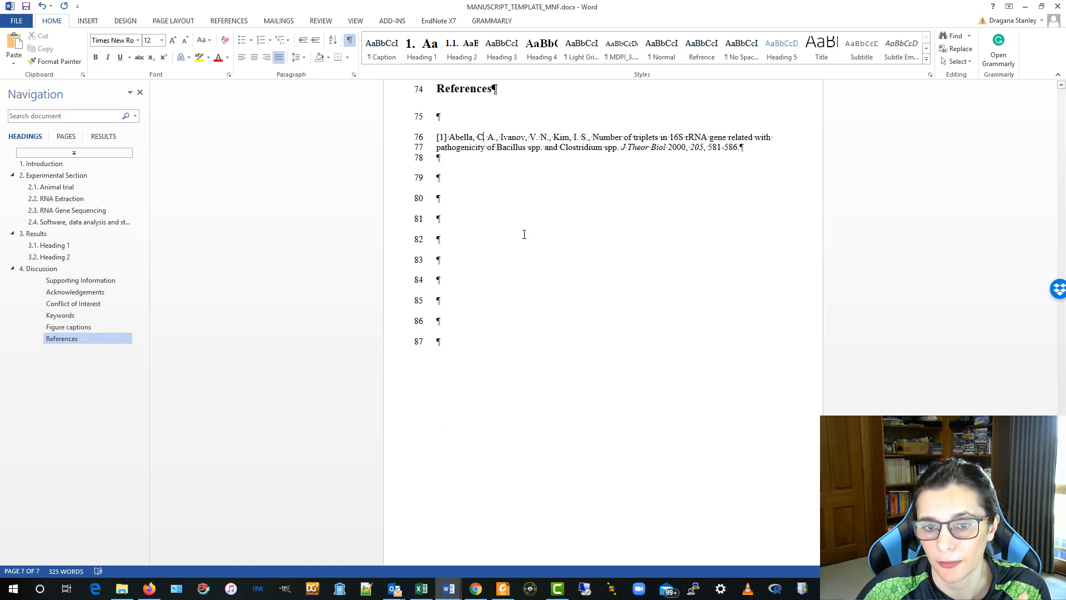
scroll(541, 275, "up", 10)
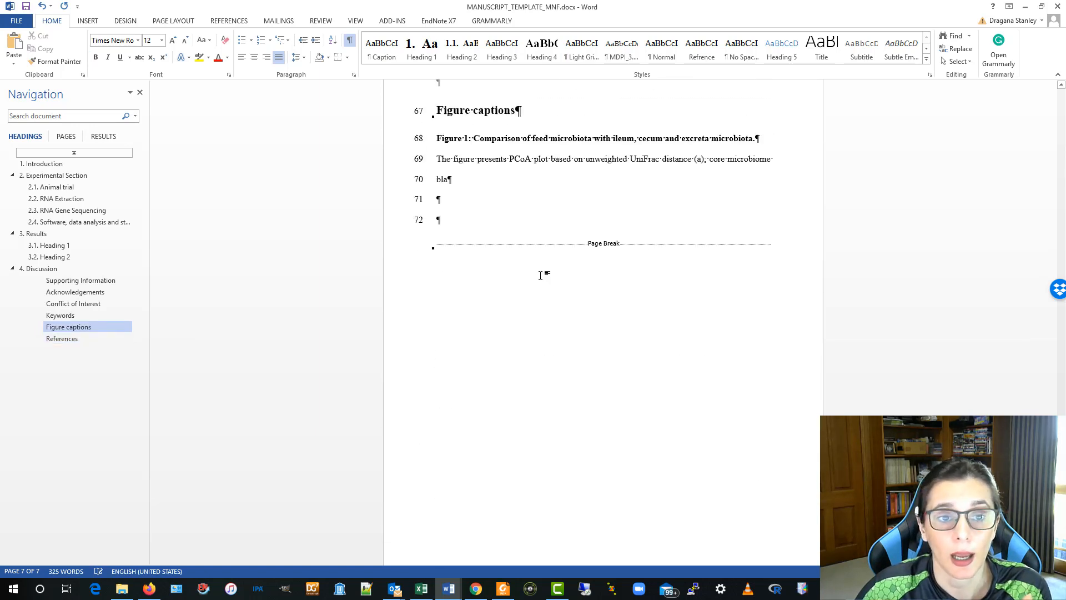
left_click(547, 178)
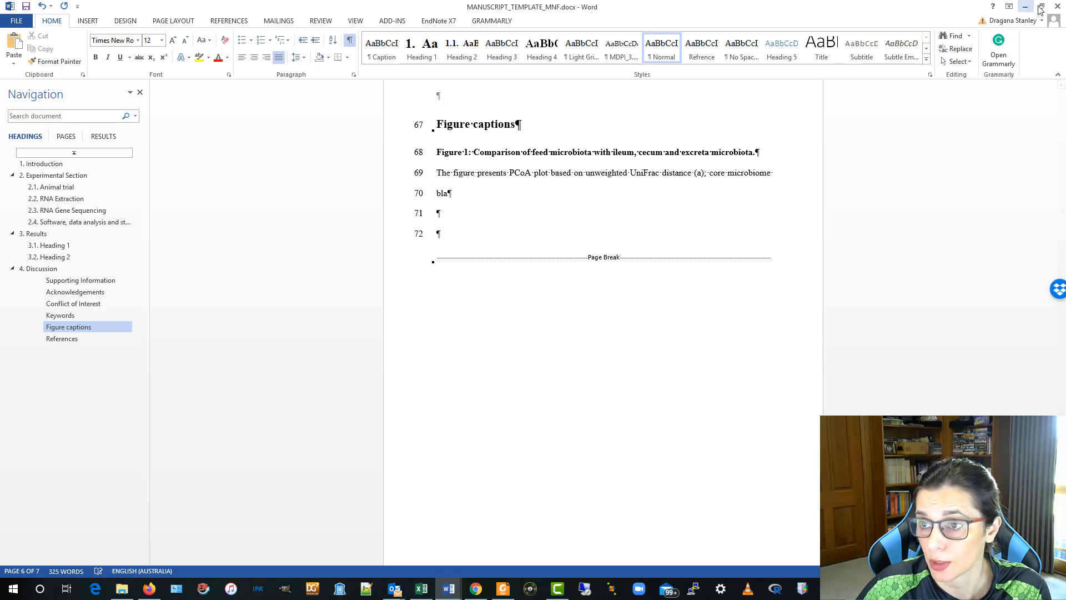
- Close the template without saving changes
left_click(1058, 7)
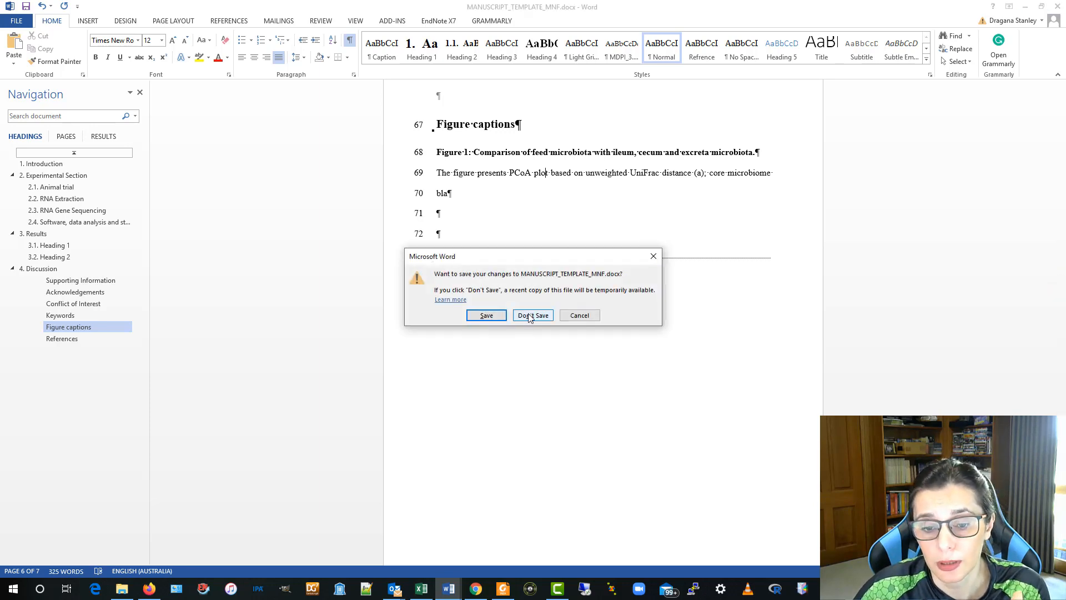
left_click(529, 317)
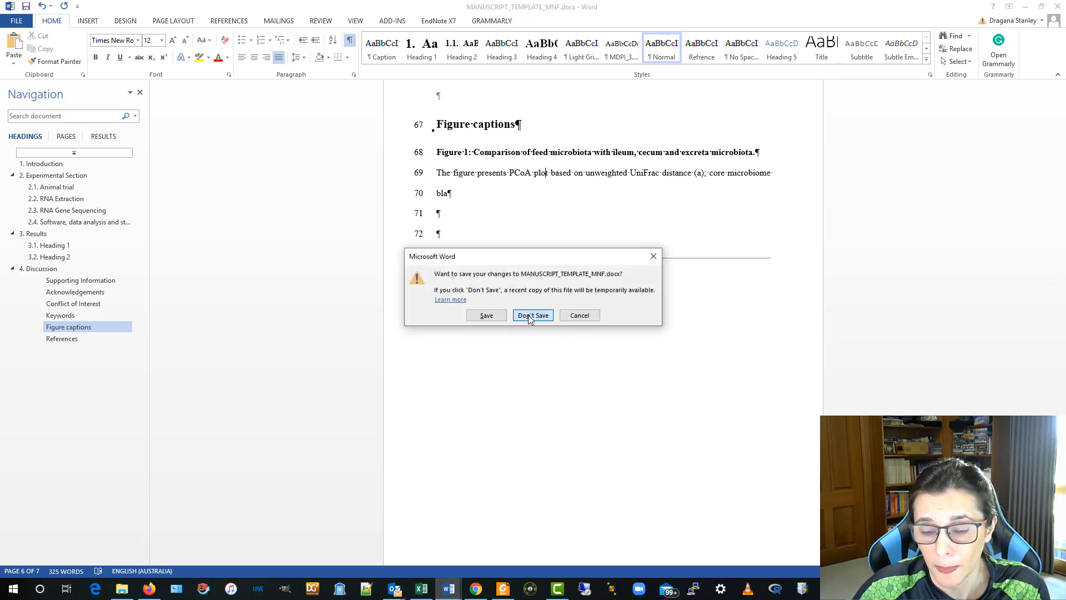
scroll(251, 214, "up", 1)
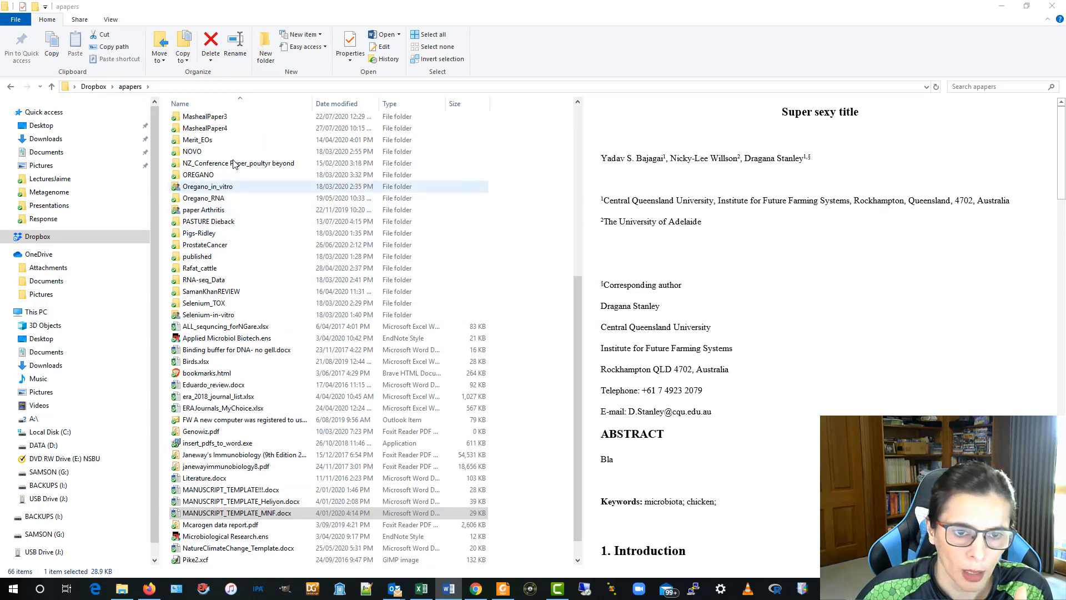
- Open Oregano_RNA > Liver Paper and switch to Appendix_File.xlsx in Excel
double_click(251, 211)
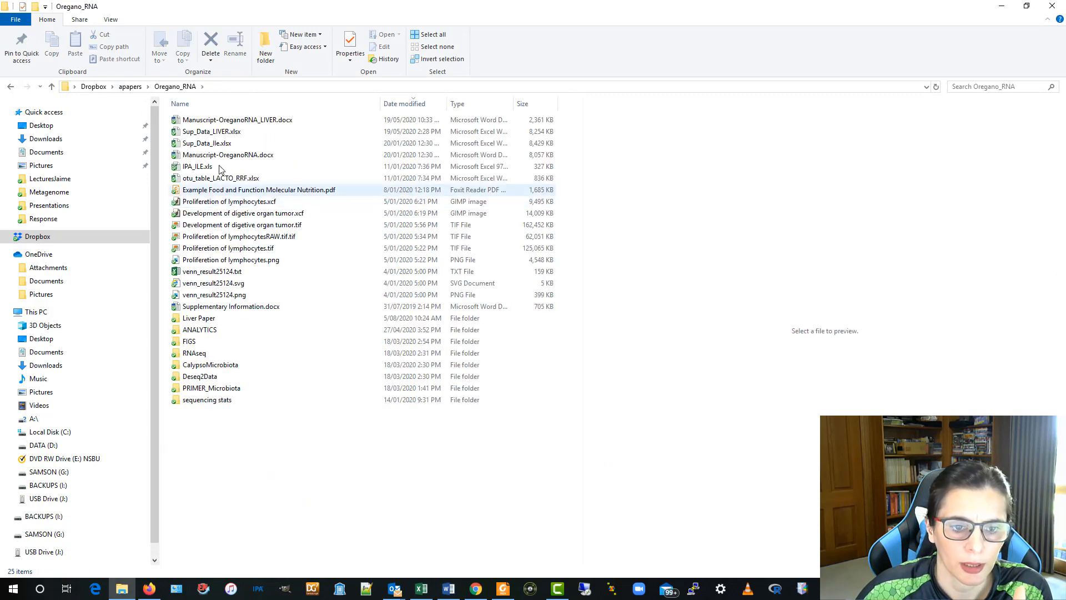
double_click(237, 321)
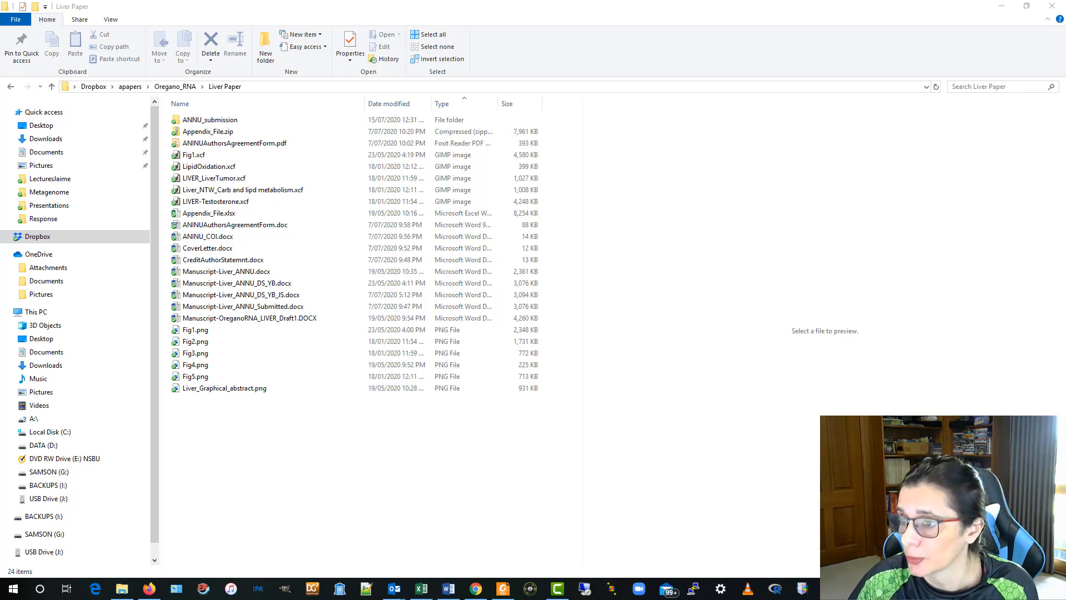
left_click(421, 588)
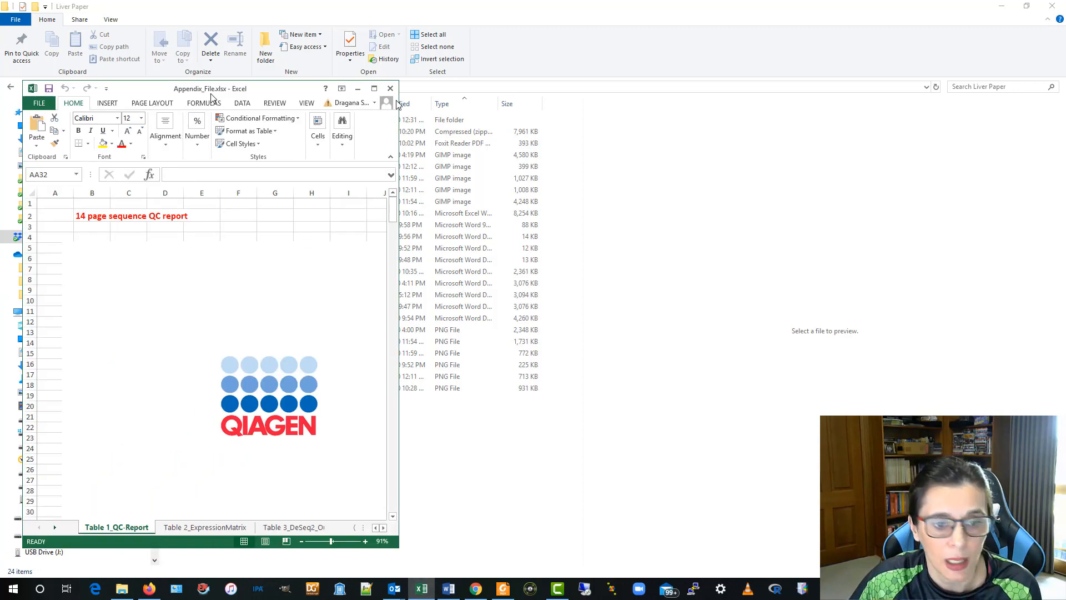
- Maximize the Appendix_File workbook and scroll through the Table 1_QC Report sheet
left_click_drag(227, 77, 877, 75)
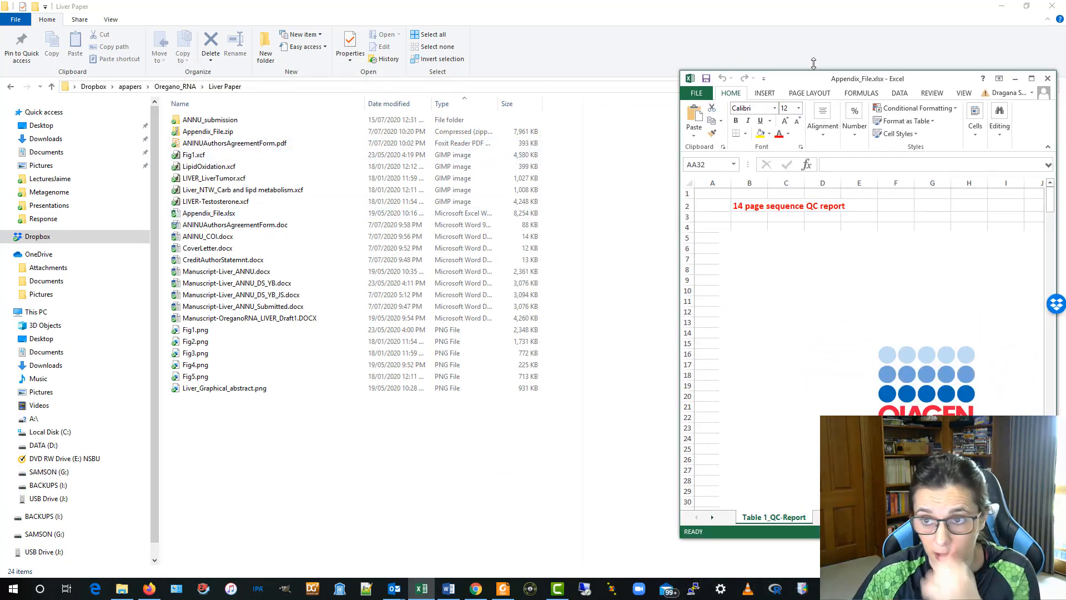
left_click_drag(914, 78, 608, 76)
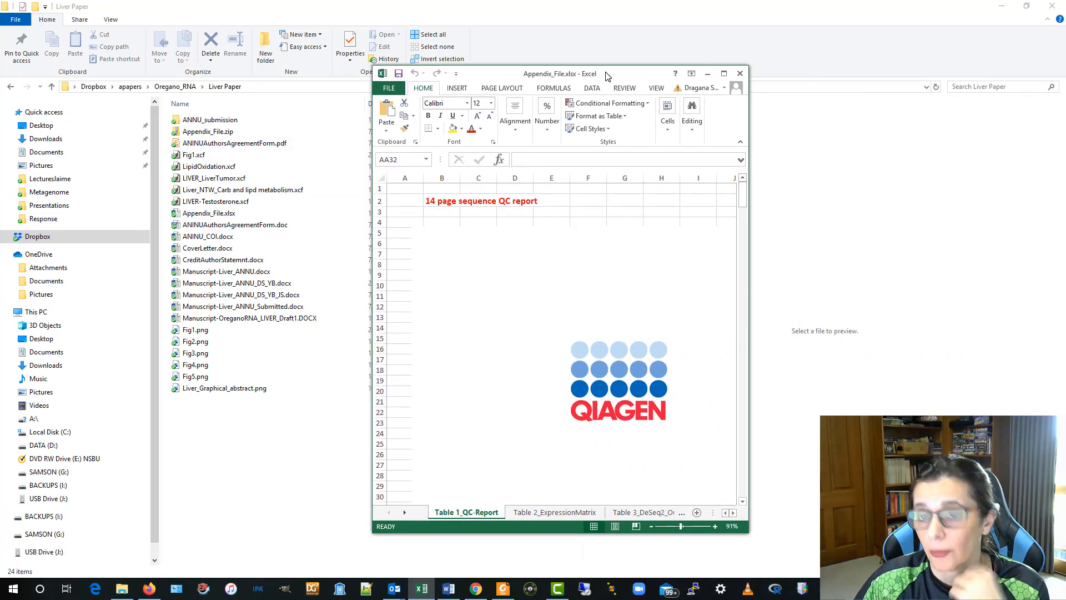
left_click(724, 75)
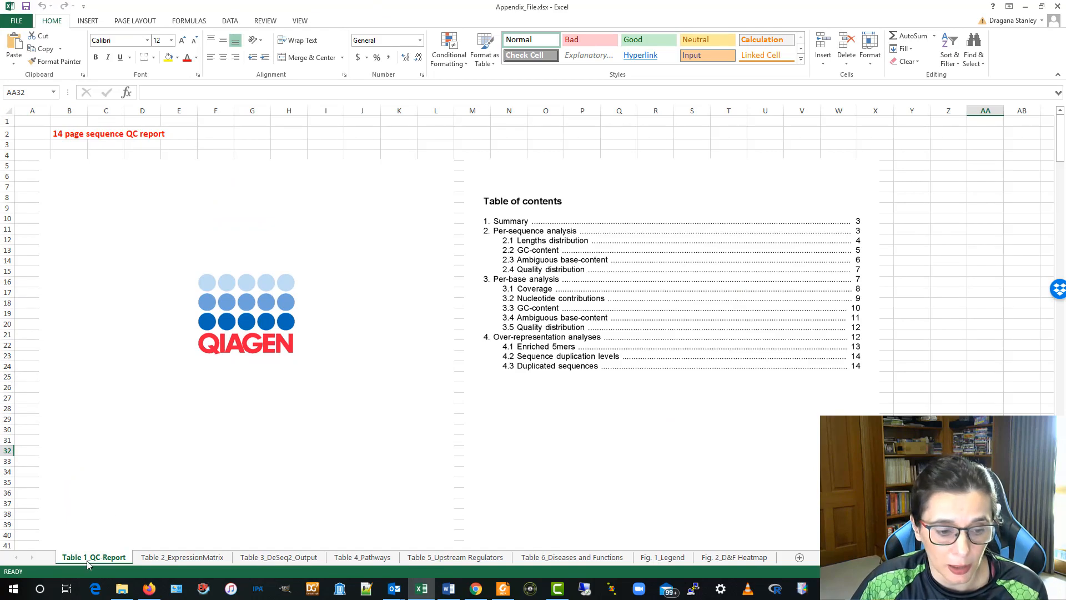
scroll(476, 324, "down", 20)
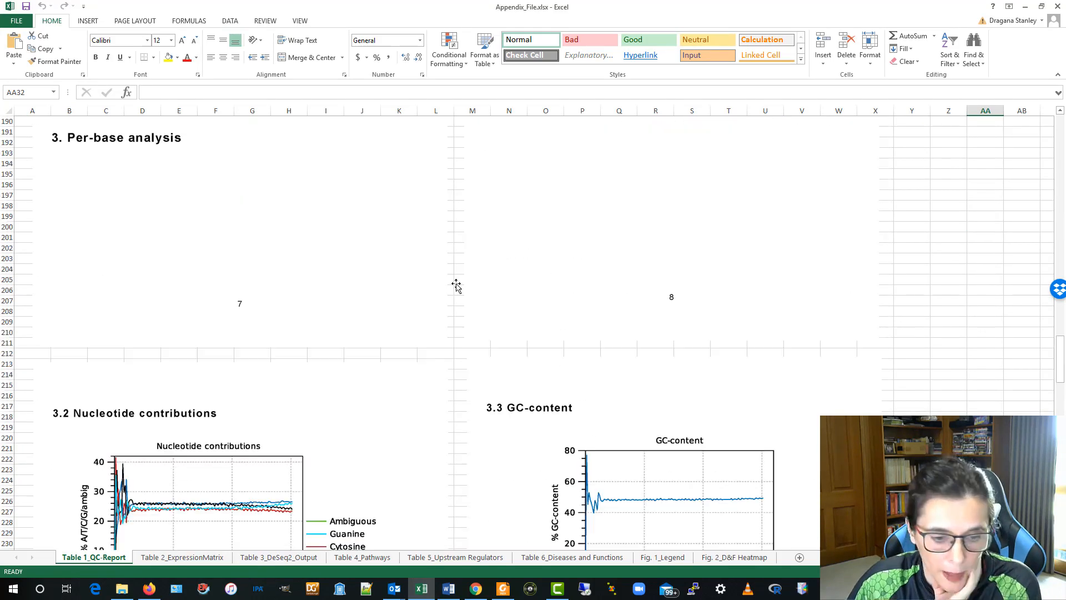
- Step through sheets Table 2_ExpressionMatrix to Fig. 2_D&F Heatmap
left_click(210, 558)
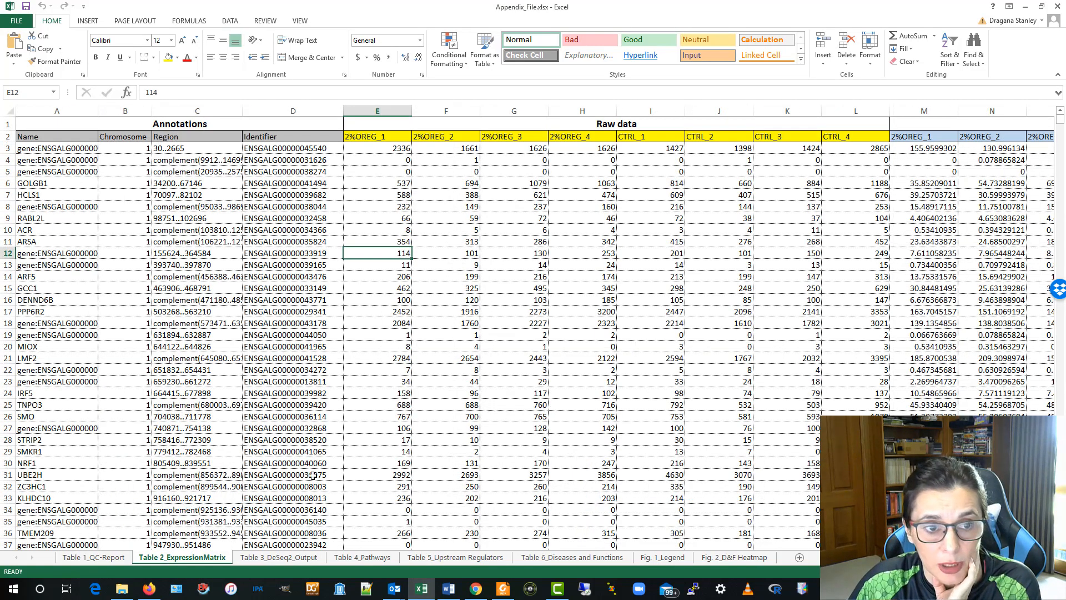
left_click(307, 560)
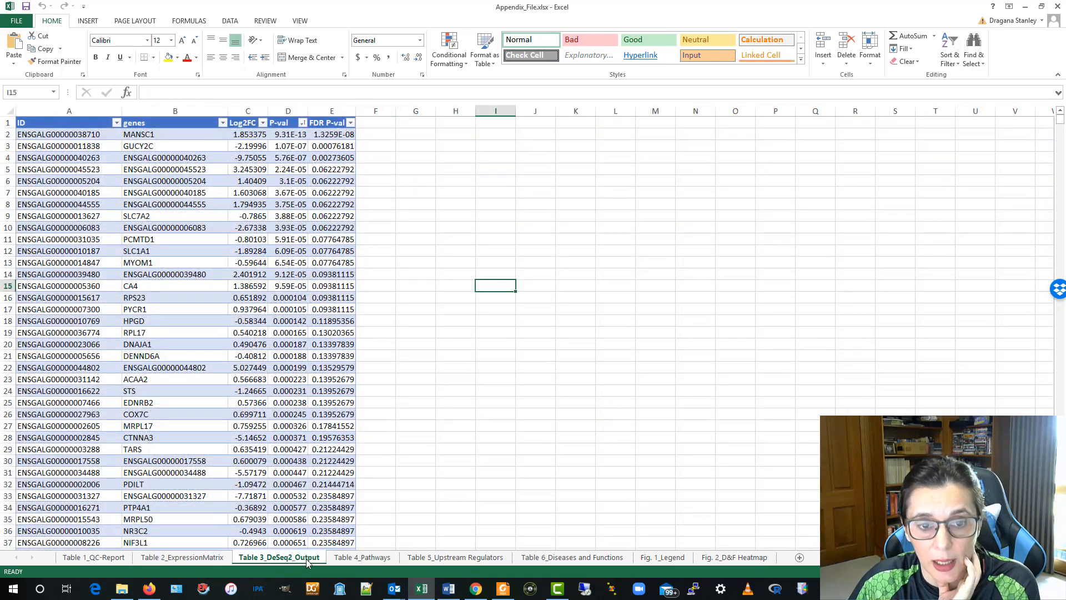
left_click(372, 559)
left_click(457, 560)
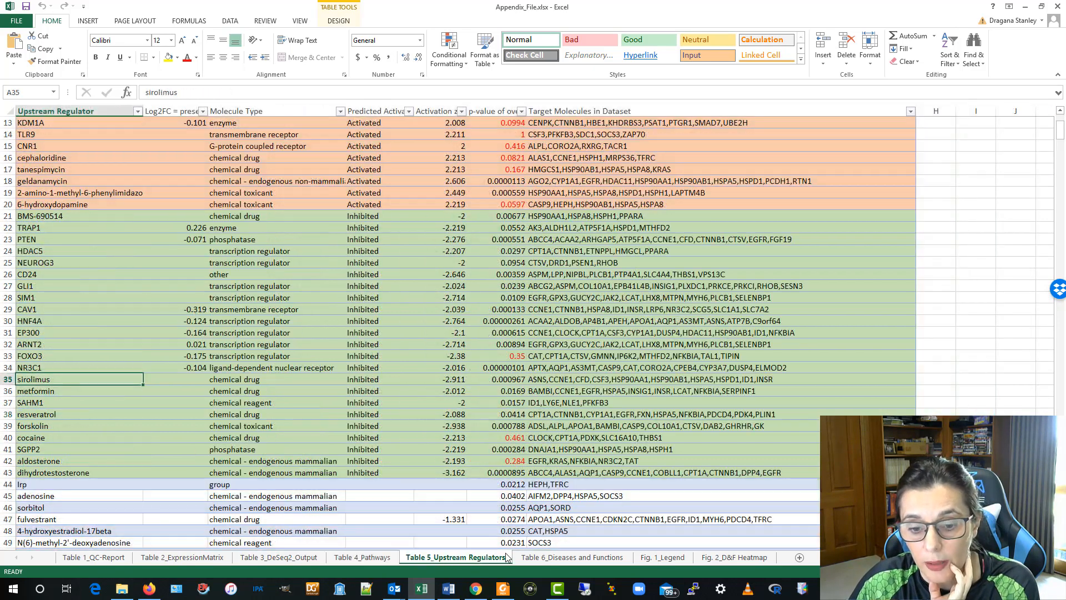
left_click(567, 564)
left_click(665, 562)
left_click(728, 560)
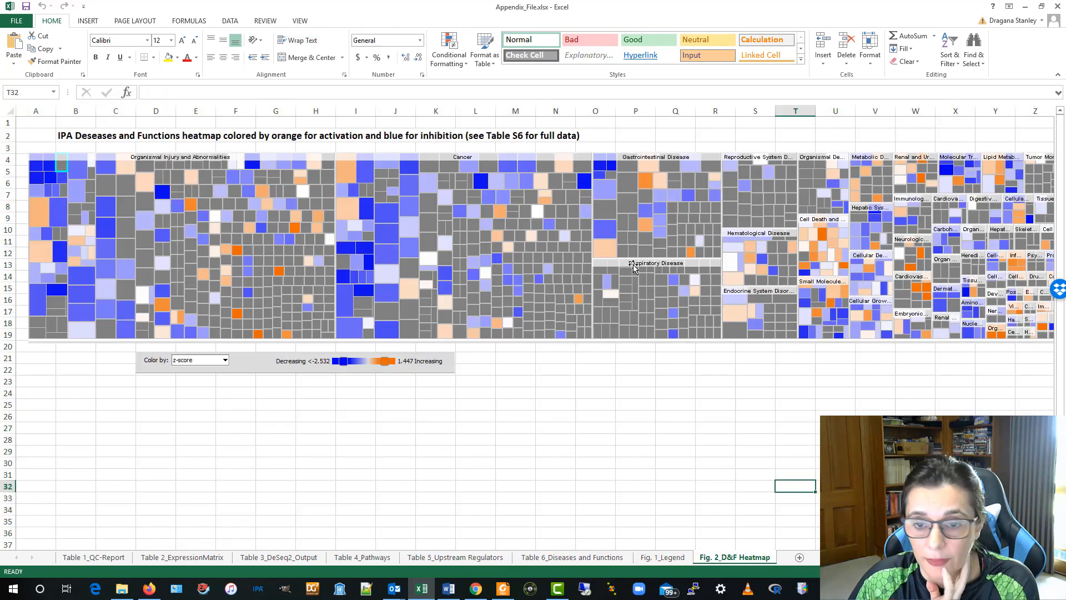
- Minimize the Appendix_File Excel window to reveal the Liver Paper folder
left_click(1026, 7)
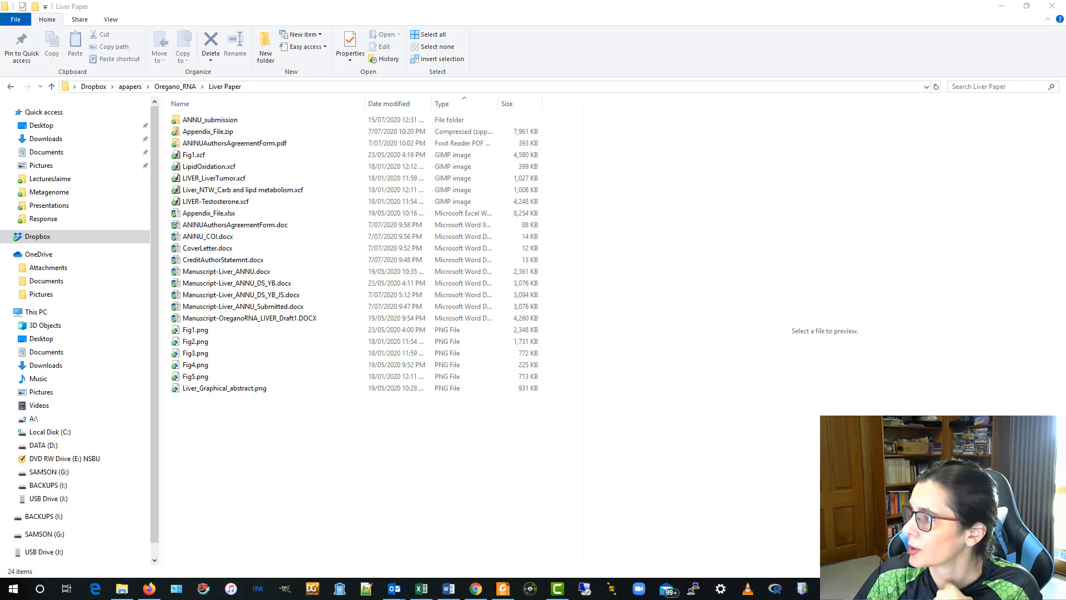
- Maximize the browser, log in to Heliyon, and begin a new manuscript submission
left_click_drag(842, 599, 733, 61)
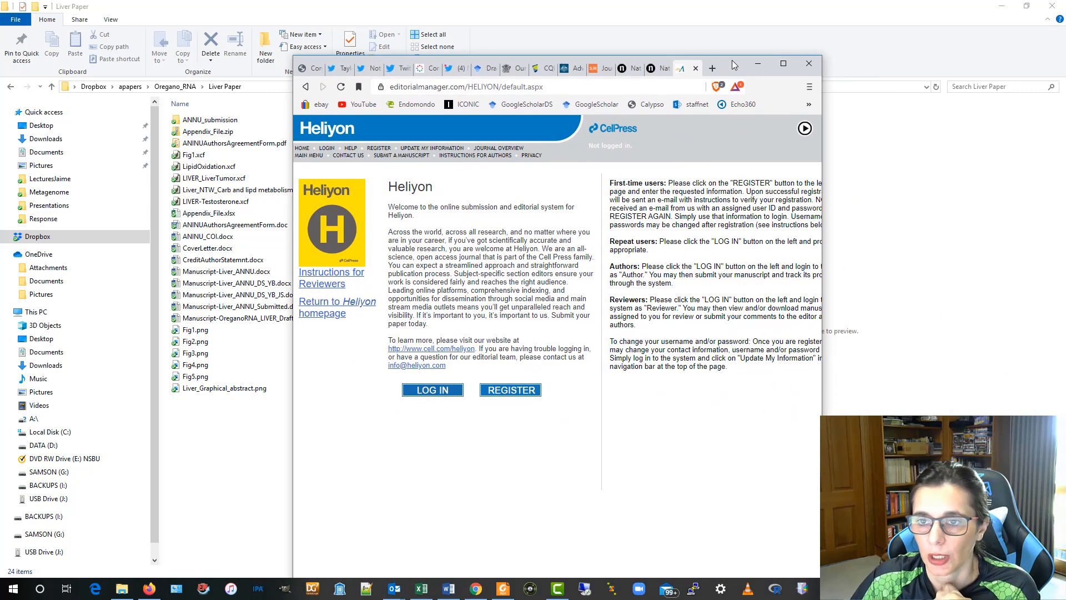
left_click(784, 64)
left_click(135, 333)
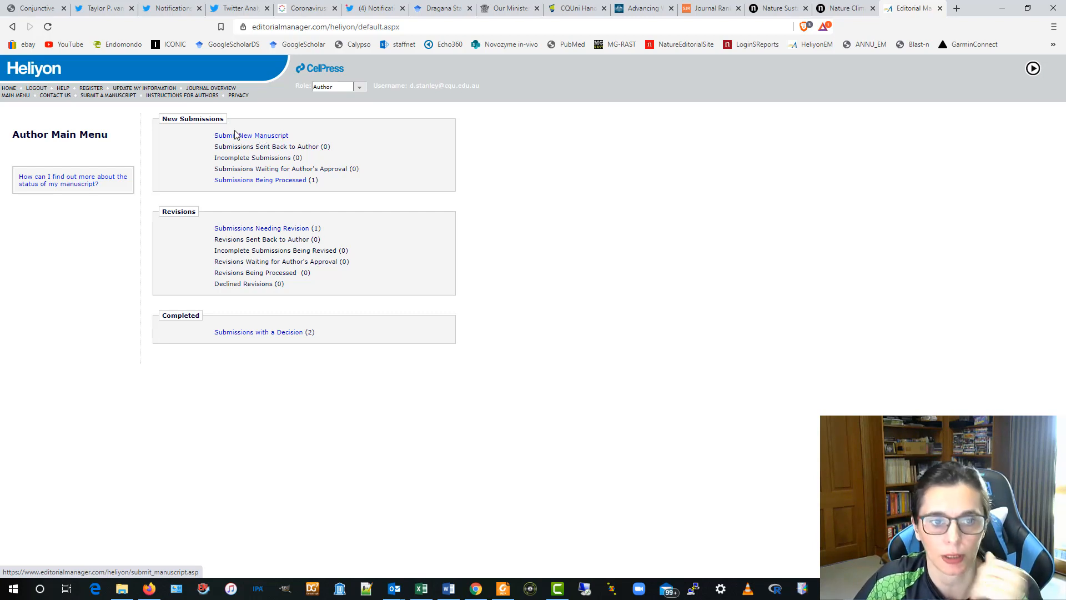
left_click(266, 137)
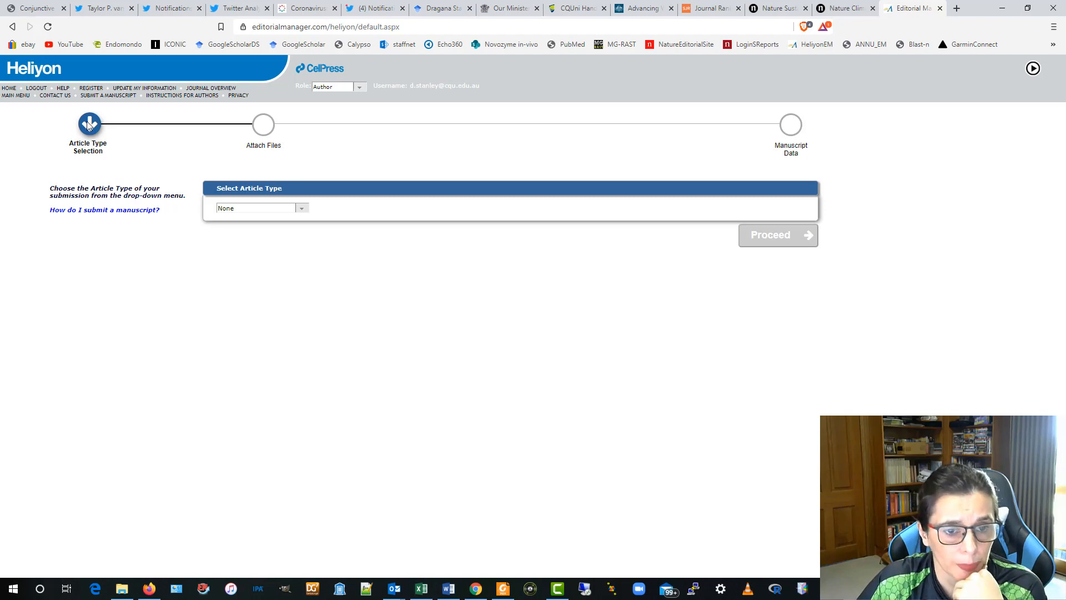
- Choose Original Research Article as the article type and continue
left_click(303, 209)
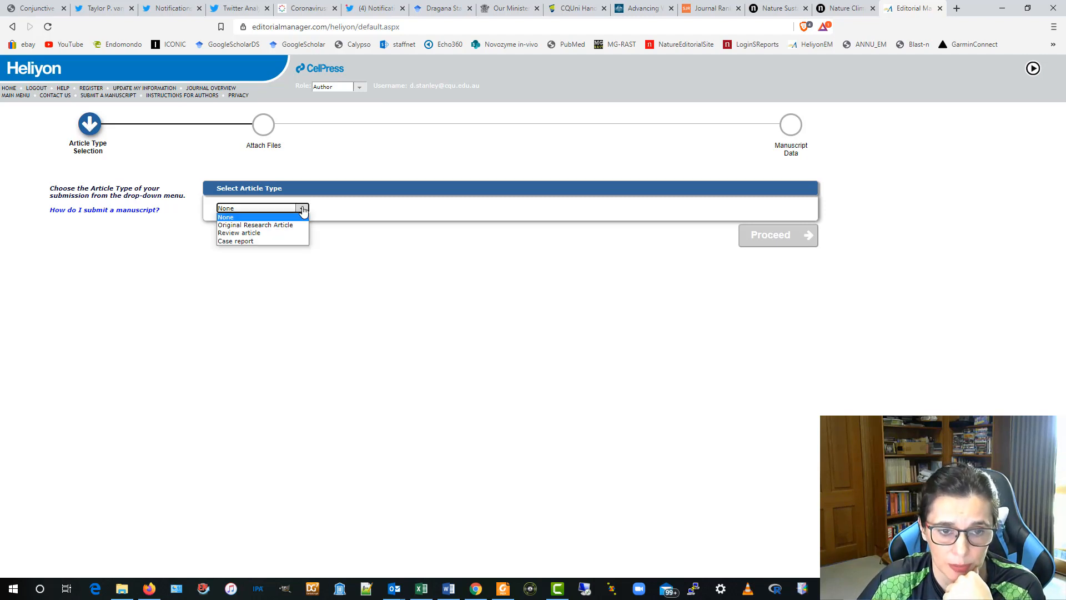
left_click(275, 228)
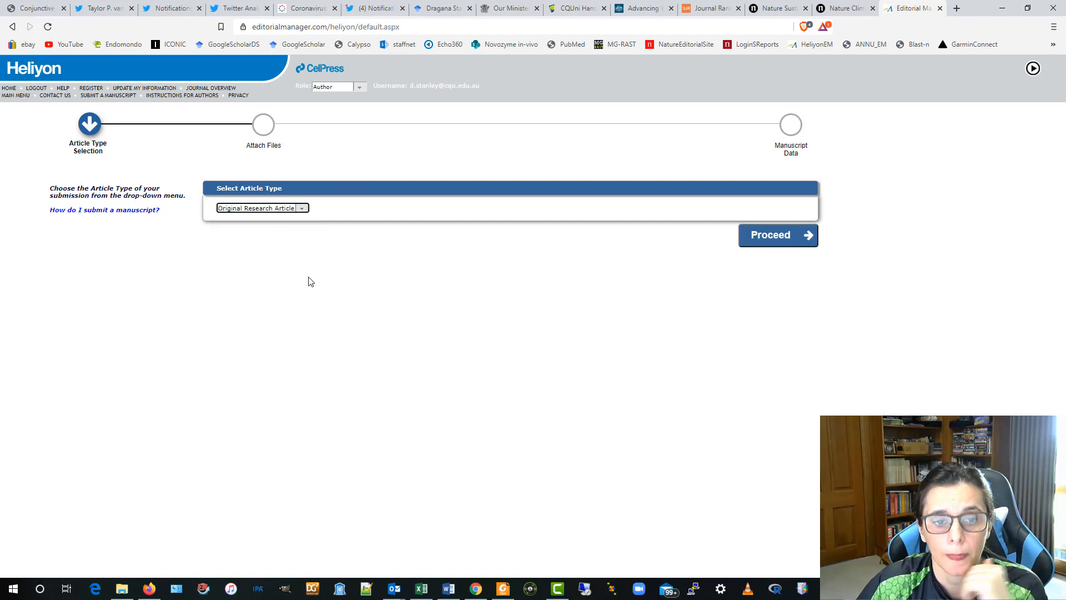
left_click(792, 237)
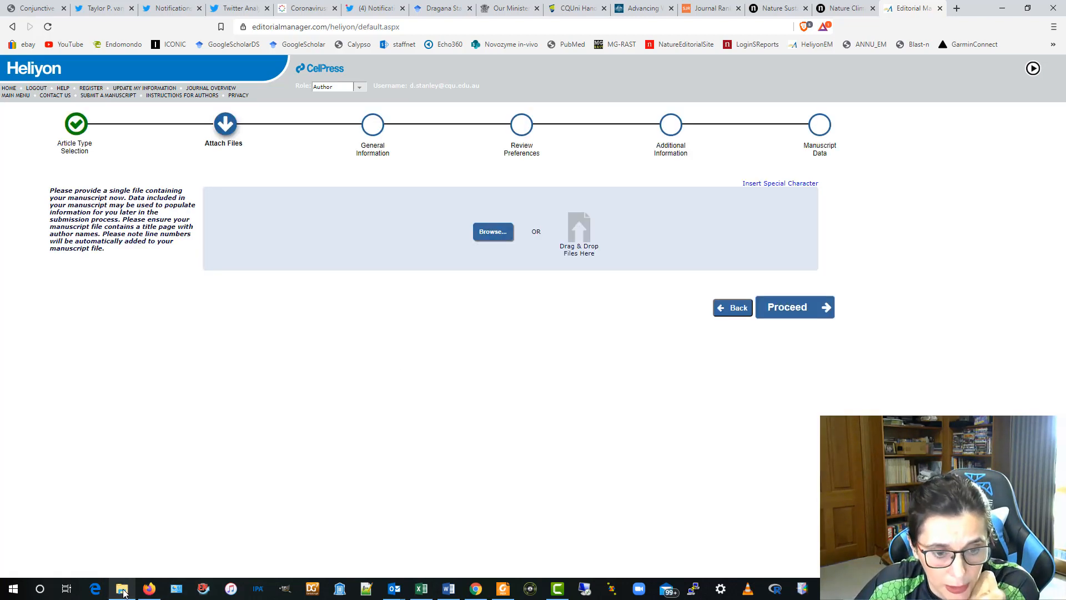
- Drag CoverLetter.docx from the Liver Paper folder into the Drag & Drop Files Here box
mouse_move(123, 593)
left_click(135, 549)
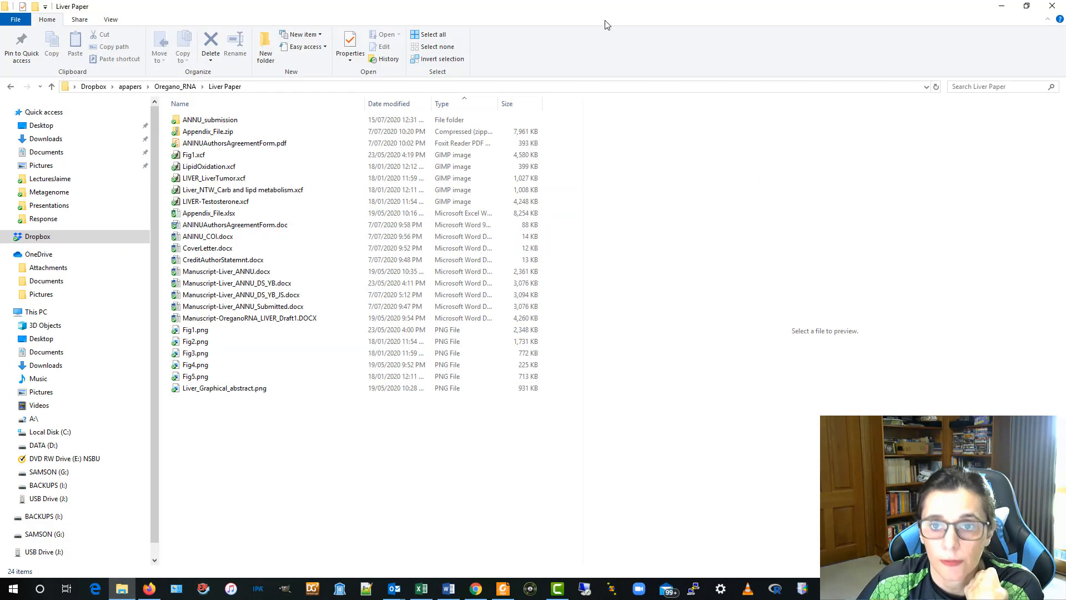
left_click_drag(606, 10, 1065, 250)
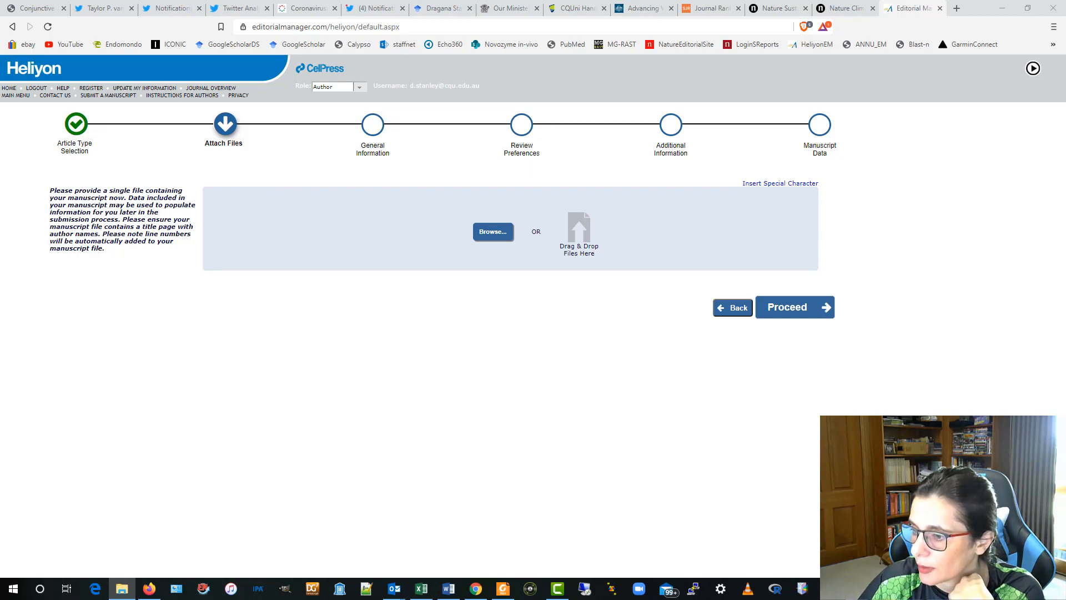
left_click_drag(1065, 289, 400, 261)
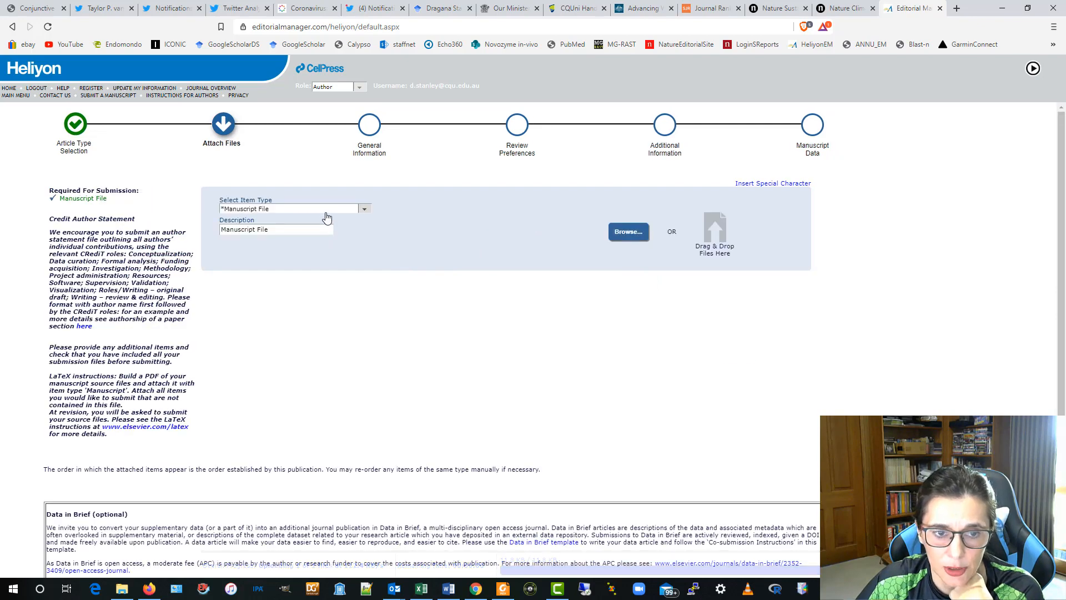
- Choose Cover Letter as CoverLetter.docx's item type, then view the item type list for the next upload
scroll(413, 378, "down", 3)
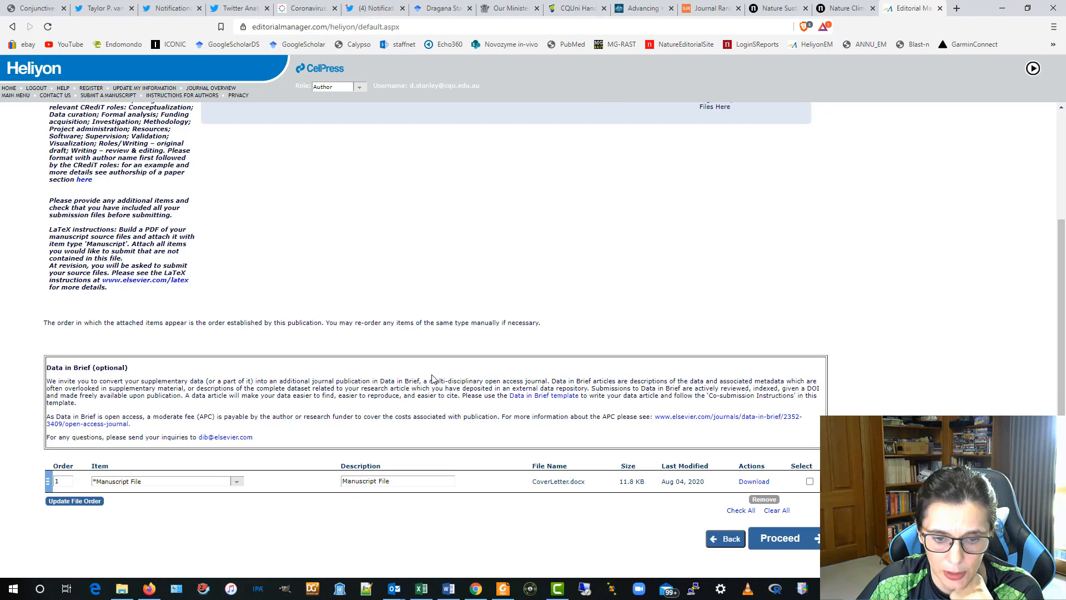
left_click(237, 481)
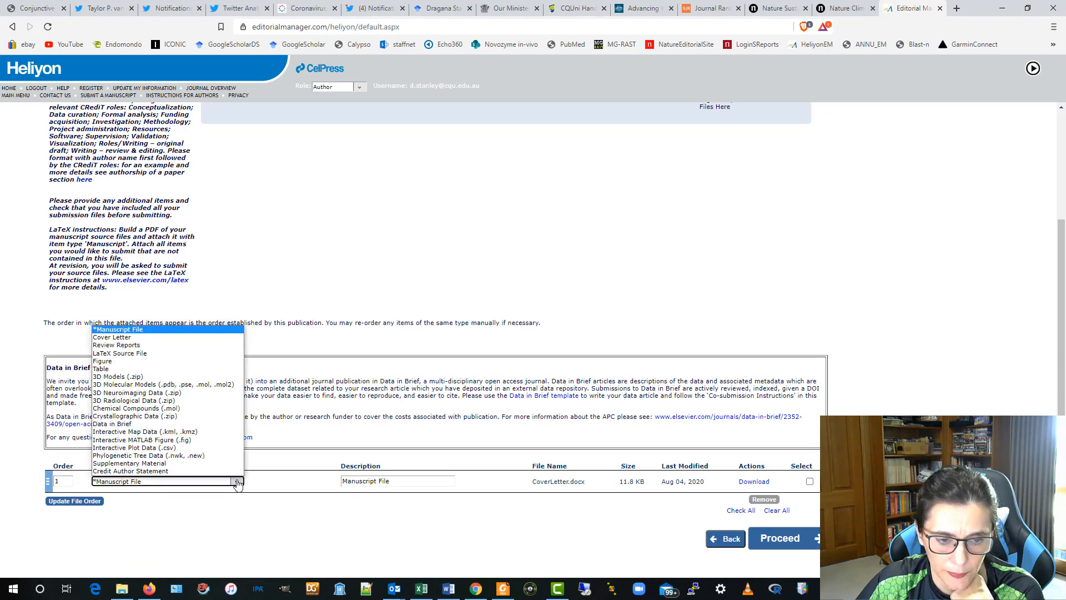
left_click(151, 337)
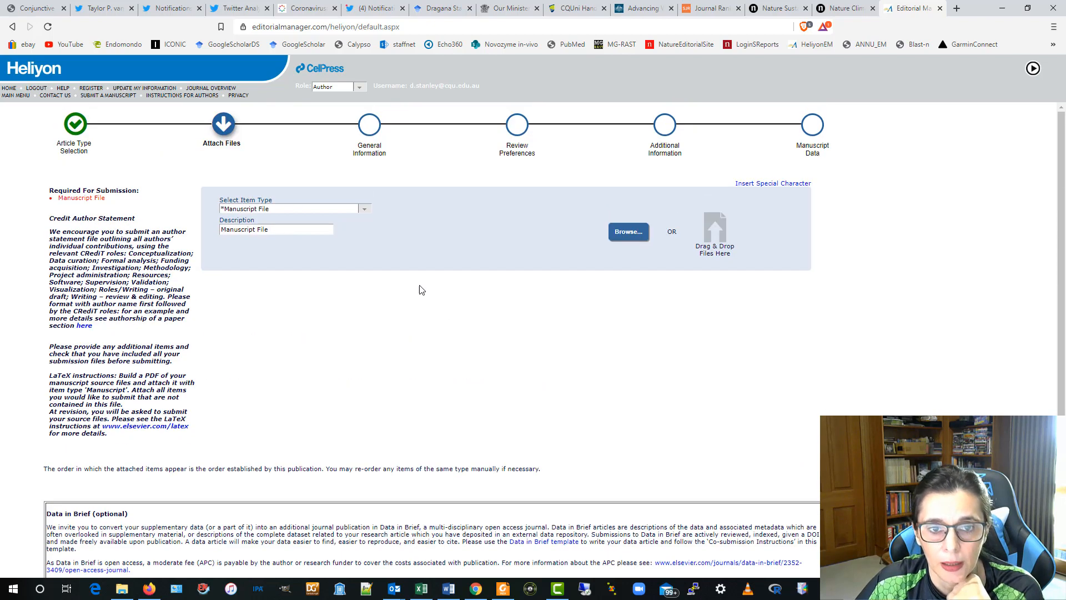
scroll(419, 291, "up", 3)
left_click(367, 209)
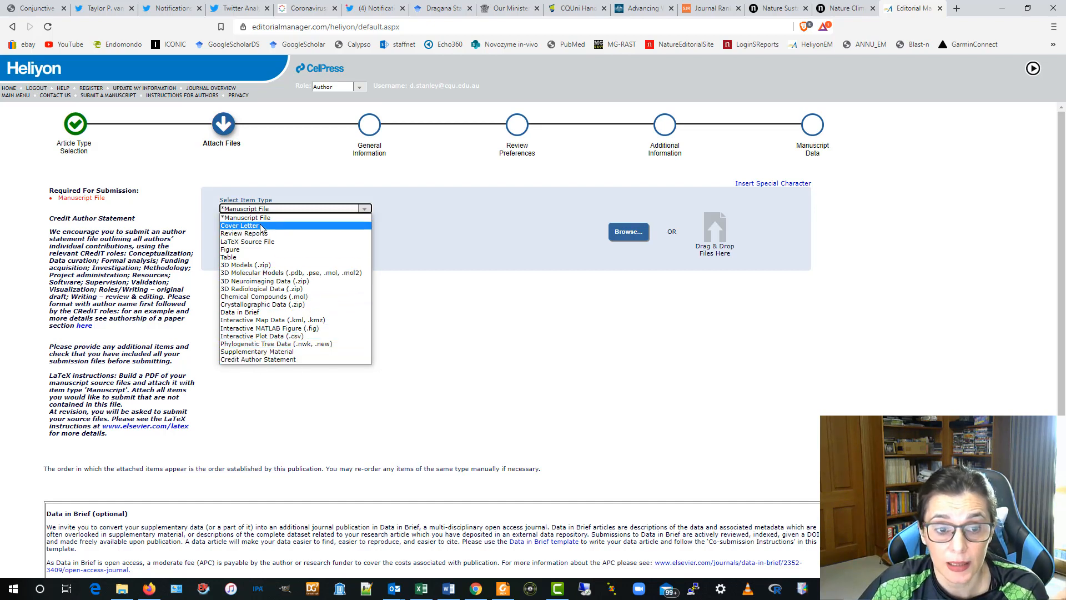
- Upload Manuscript-Liver_ANNU.docx as a Manuscript File and proceed to General Information
left_click(532, 344)
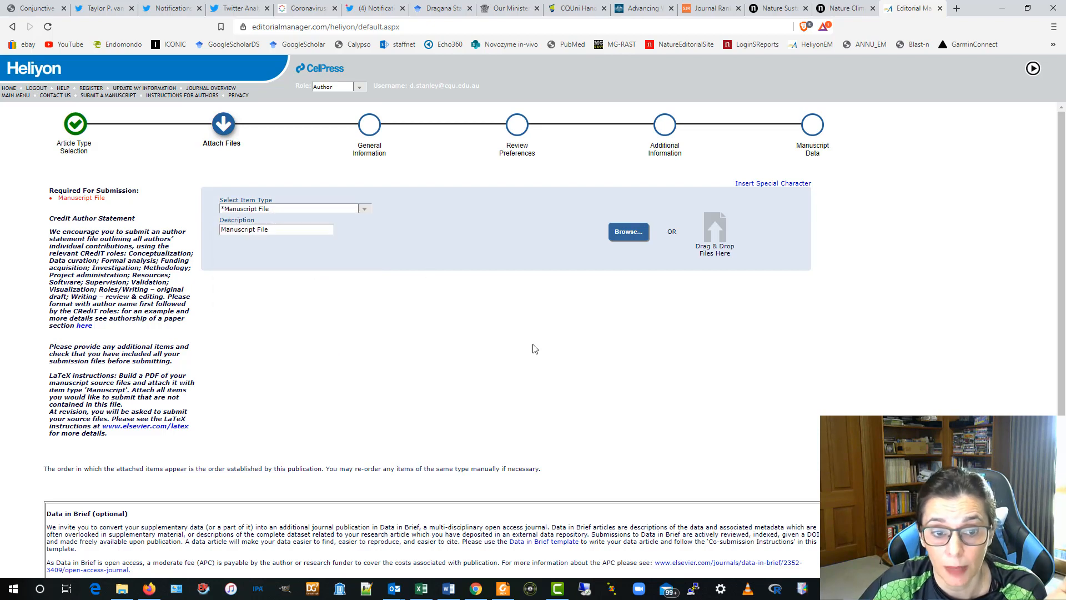
scroll(529, 348, "down", 3)
scroll(501, 288, "up", 5)
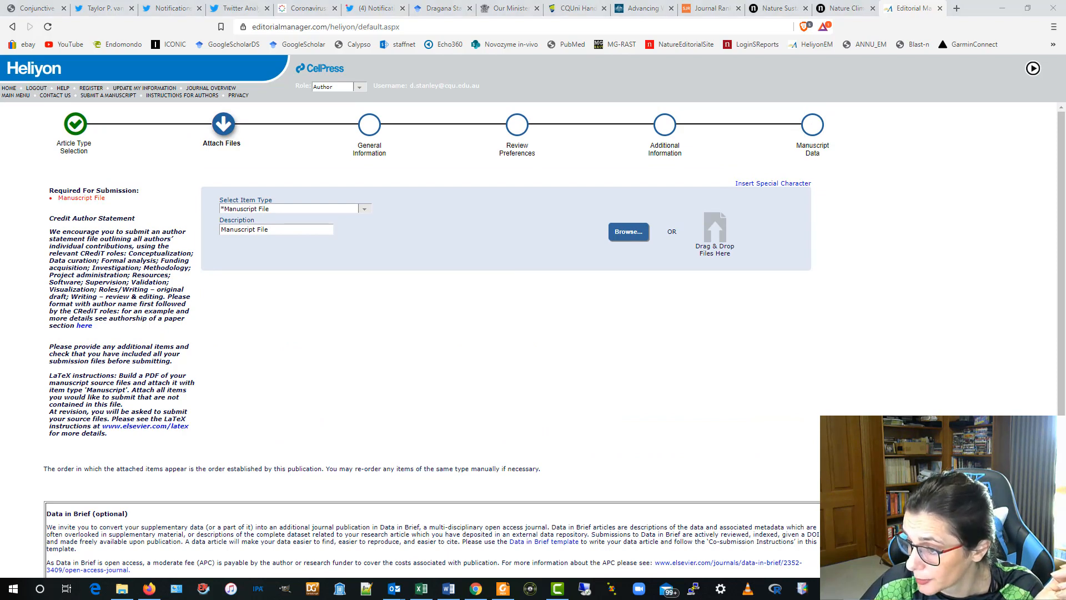
left_click_drag(1065, 333, 545, 350)
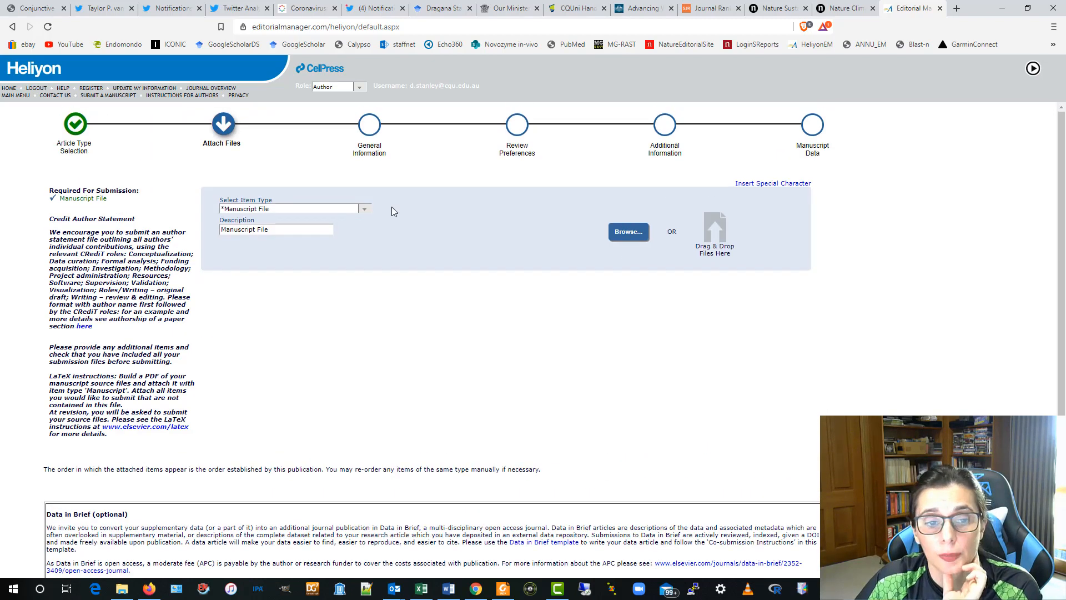
left_click(364, 209)
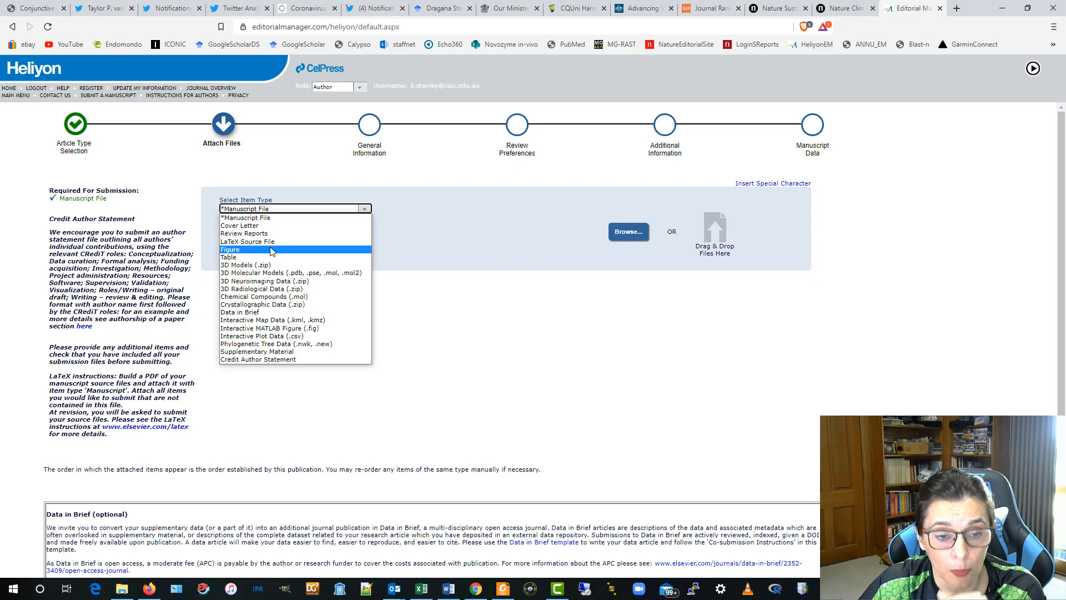
left_click(568, 329)
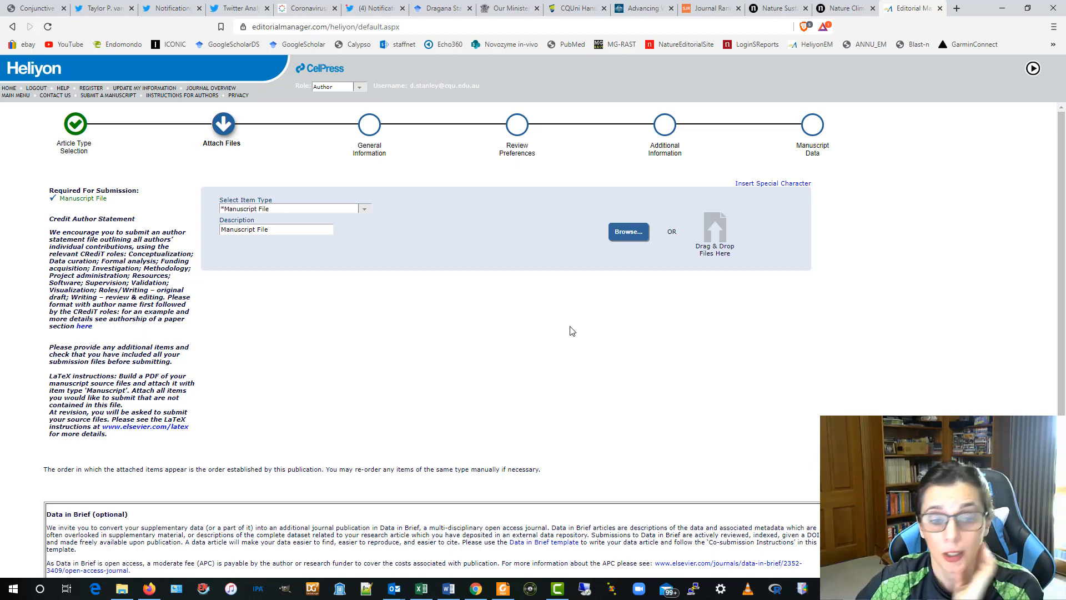
scroll(581, 288, "down", 3)
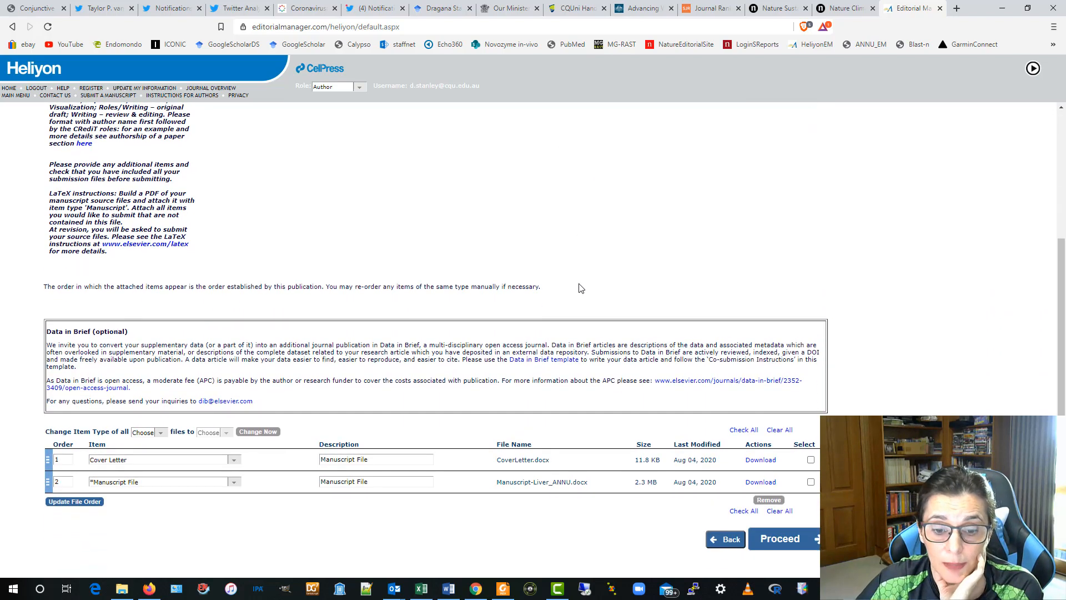
left_click(789, 538)
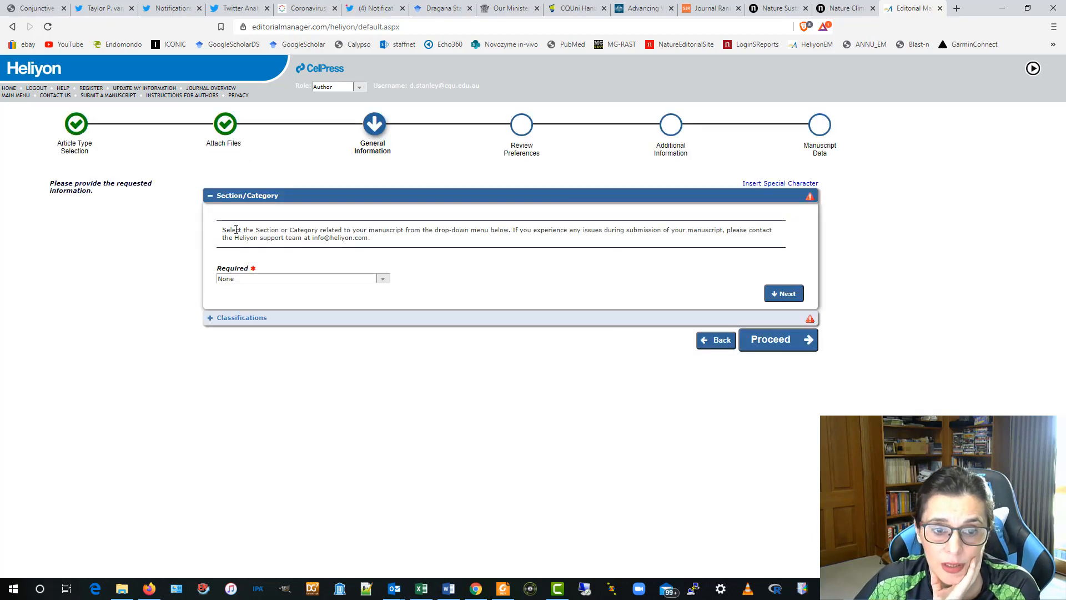
- Set Section/Category to Microbiology, replacing an initial Agriculture pick, and continue to Classifications
left_click(382, 279)
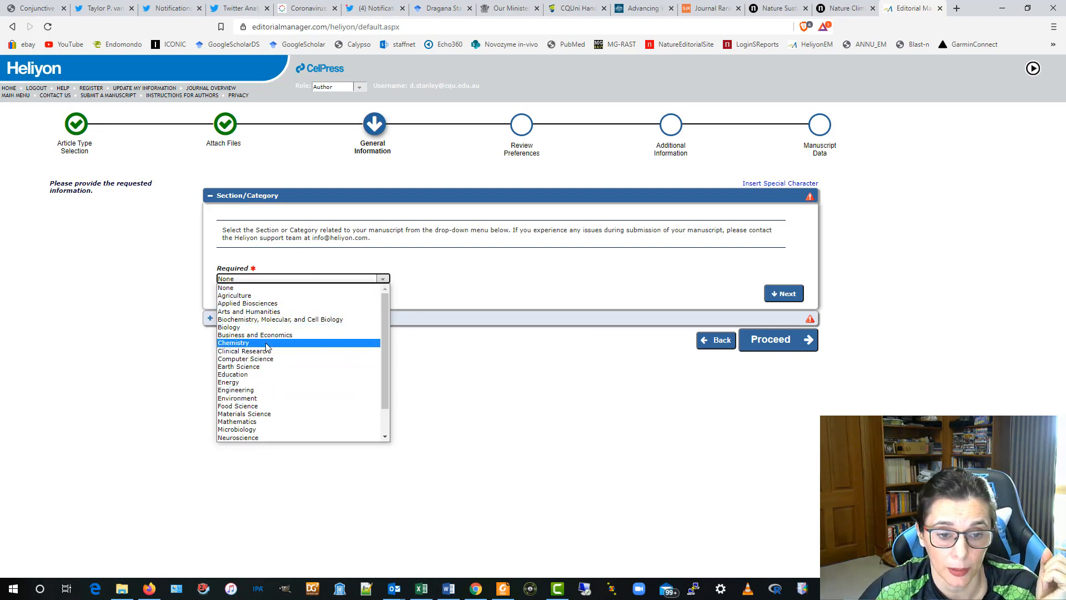
left_click(266, 295)
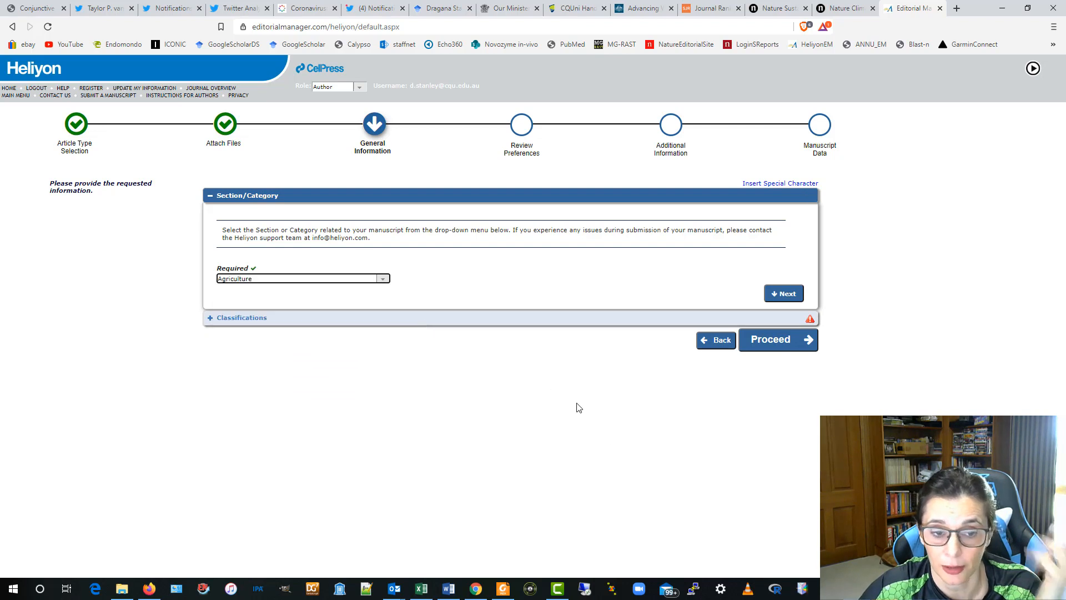
left_click(373, 283)
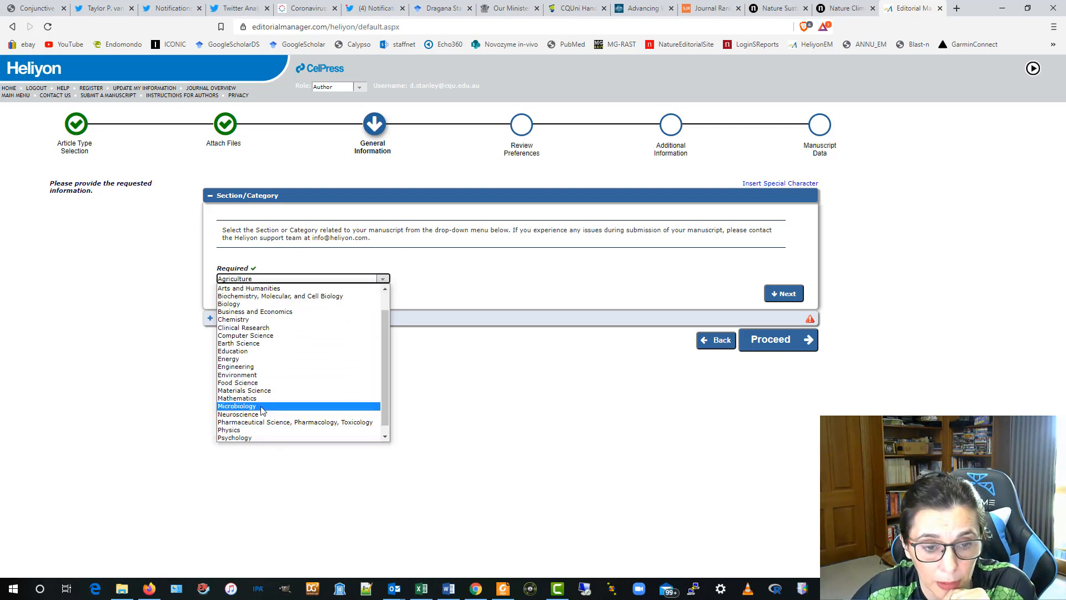
left_click(264, 406)
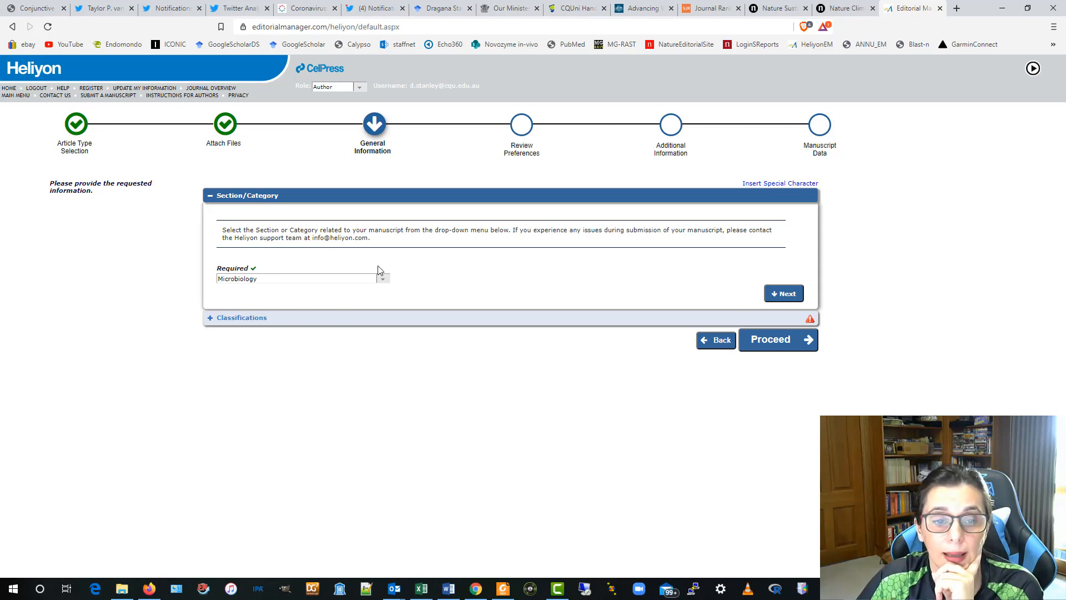
left_click(784, 294)
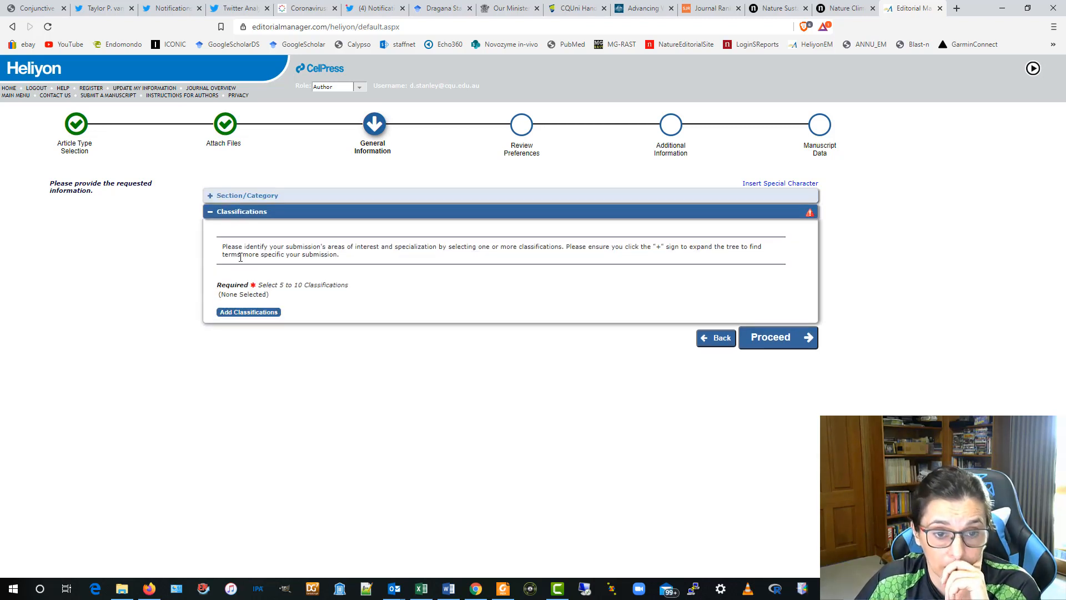
- Add Food Packaging, Engineering, Processing, Composition and Chemistry from 70: Food Science to the selection
left_click(258, 314)
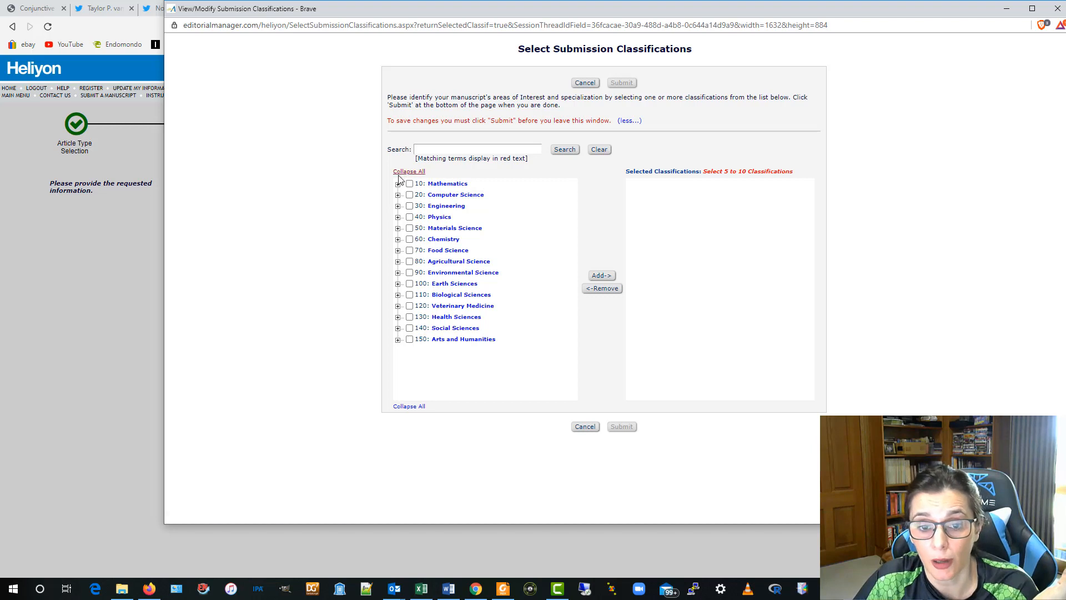
left_click(398, 251)
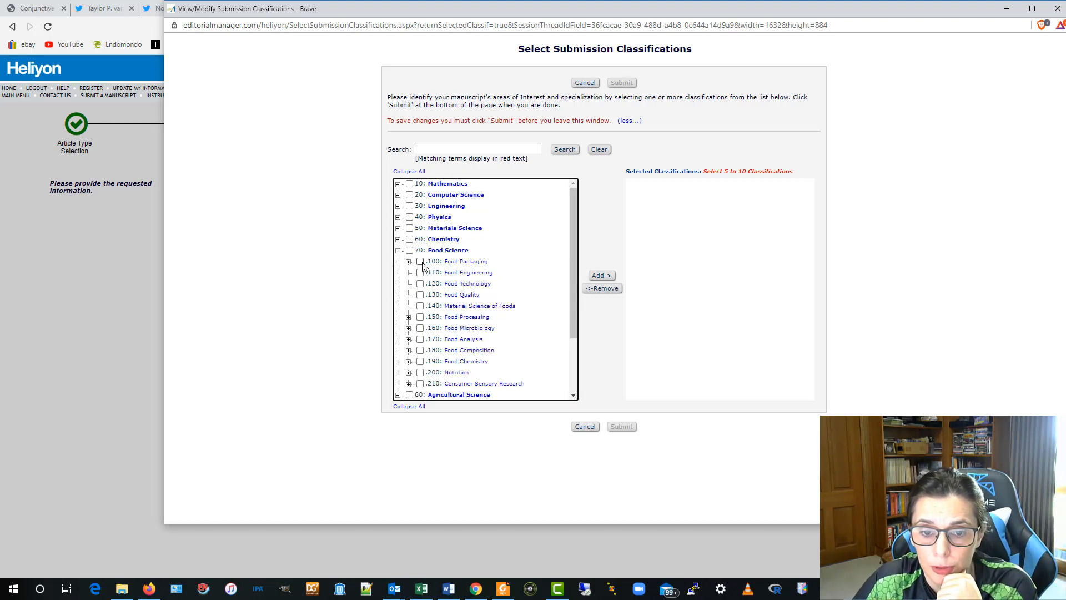
left_click(421, 262)
left_click(421, 273)
left_click(420, 317)
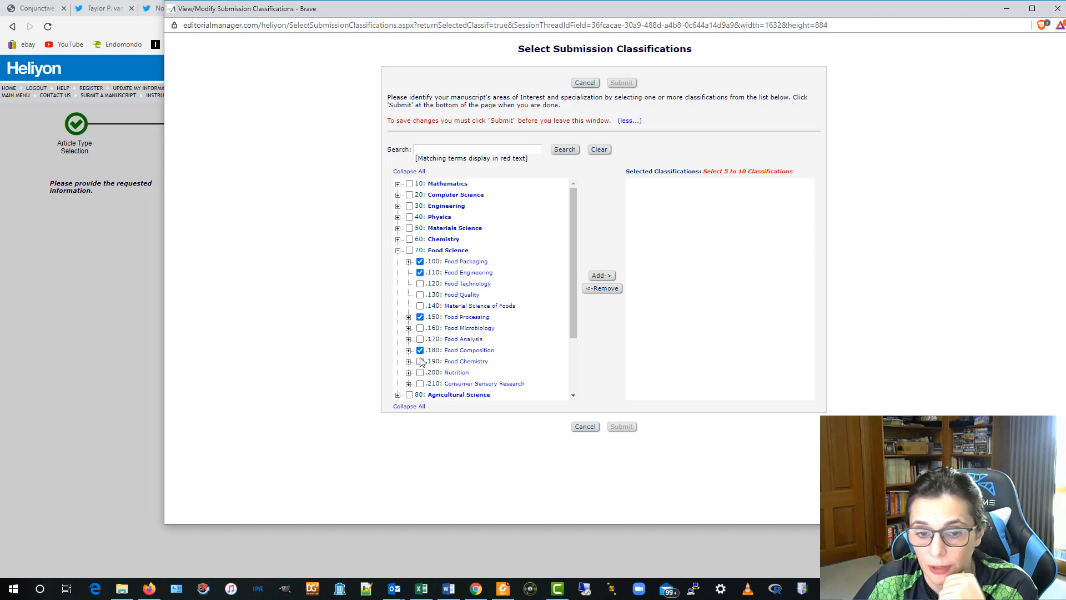
left_click(420, 351)
left_click(420, 361)
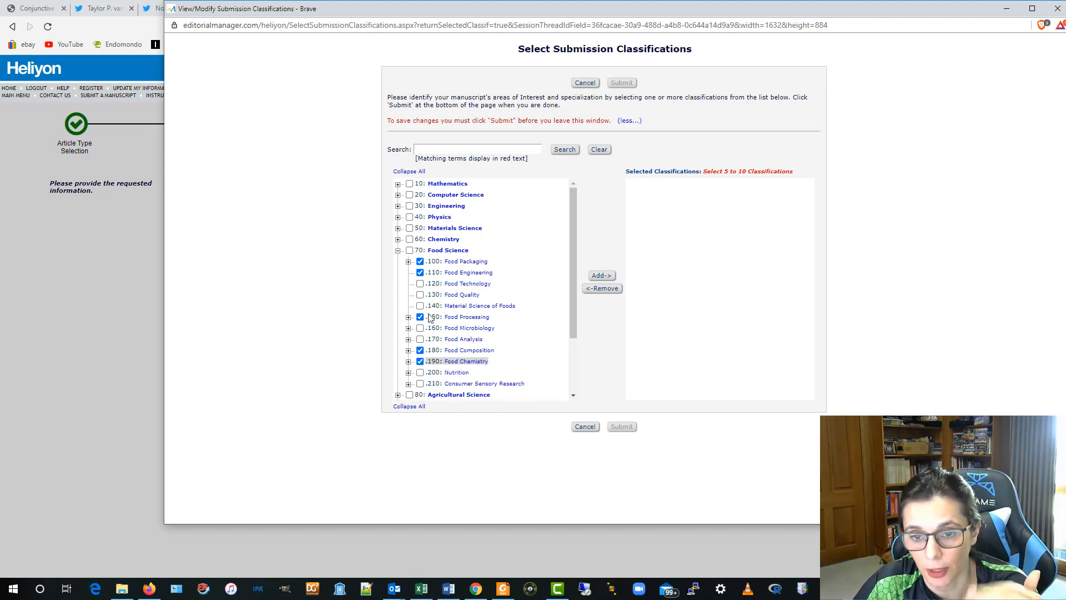
left_click(602, 275)
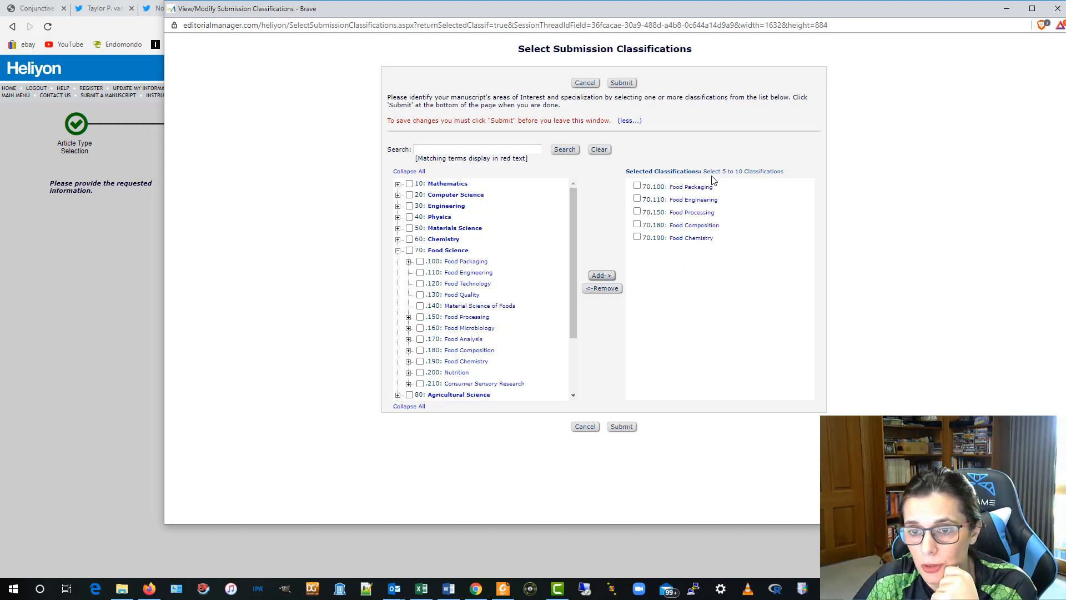
- Tick the five chosen Food Science classifications, submit them, and proceed to Review Preferences
left_click(637, 186)
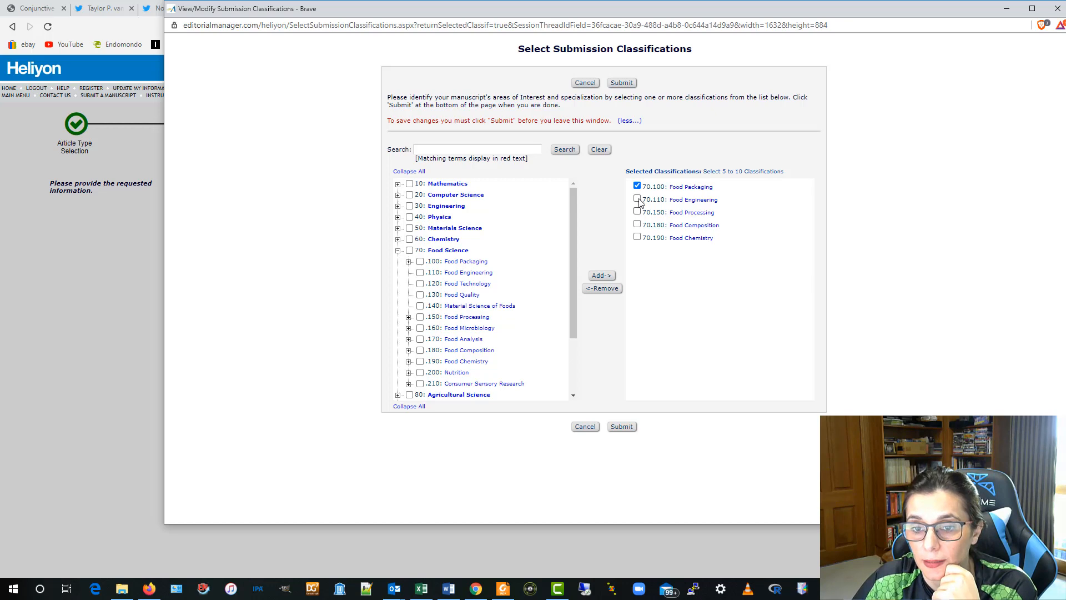
left_click(637, 198)
left_click(637, 211)
left_click(637, 224)
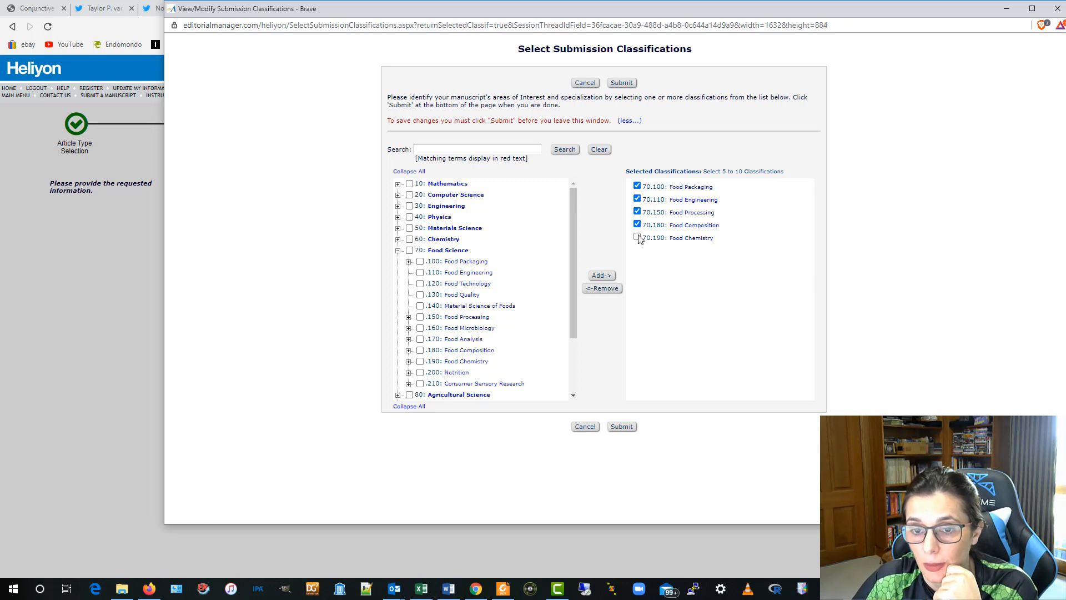
left_click(637, 237)
left_click(634, 428)
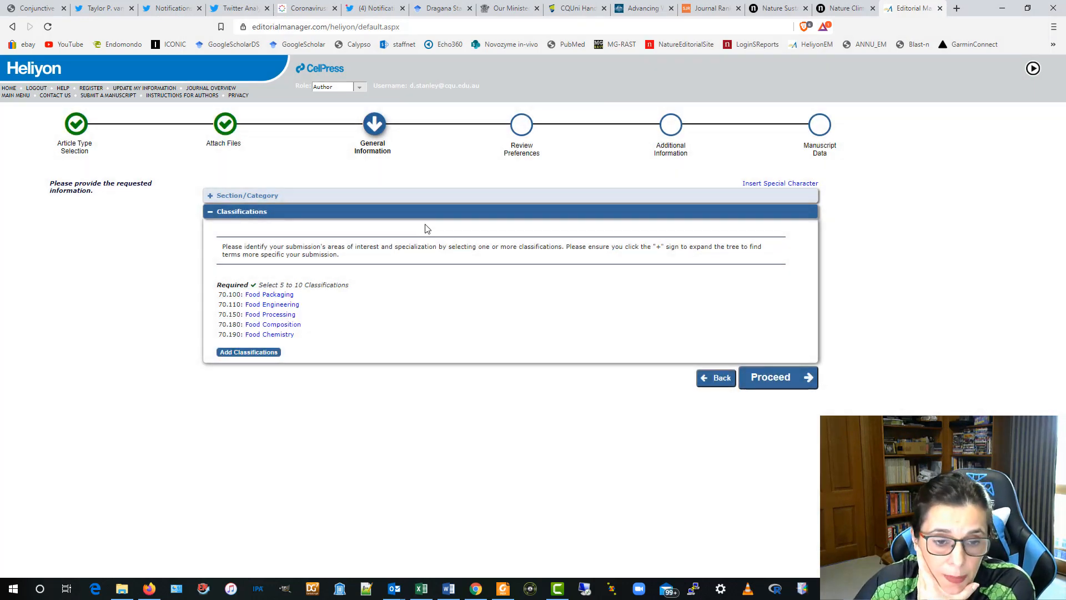
left_click(785, 378)
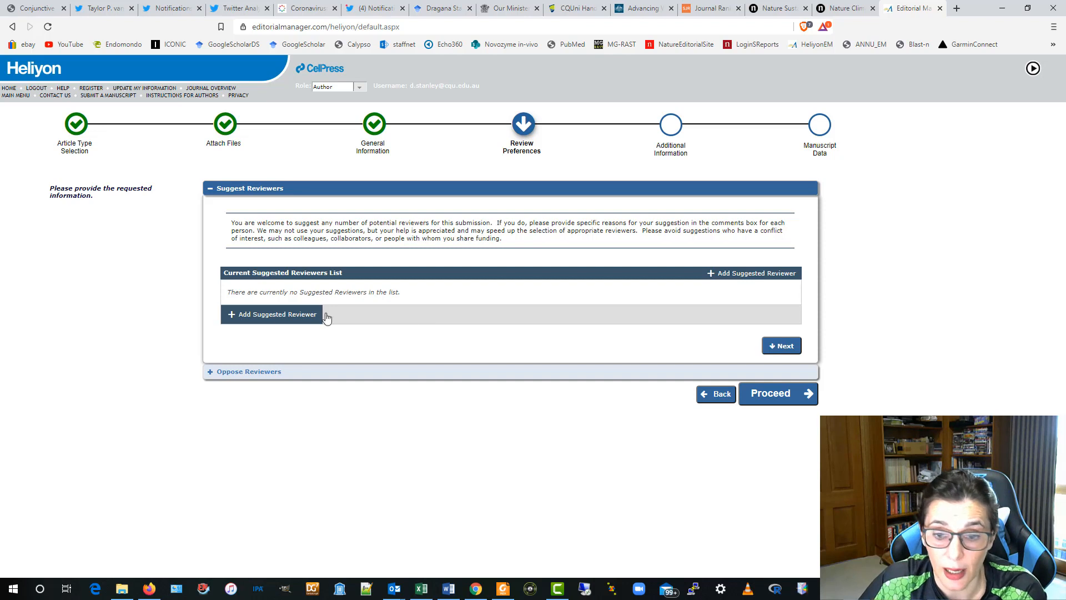
- Skip Suggest Reviewers and Oppose Reviewers without adding anyone, reaching Additional Information
left_click(779, 346)
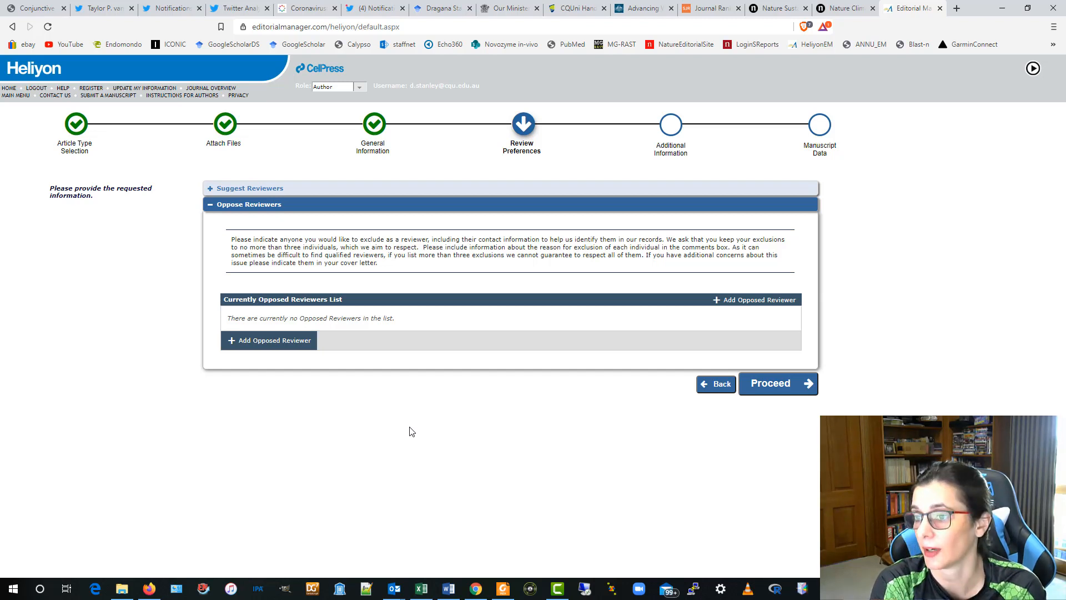
left_click(783, 390)
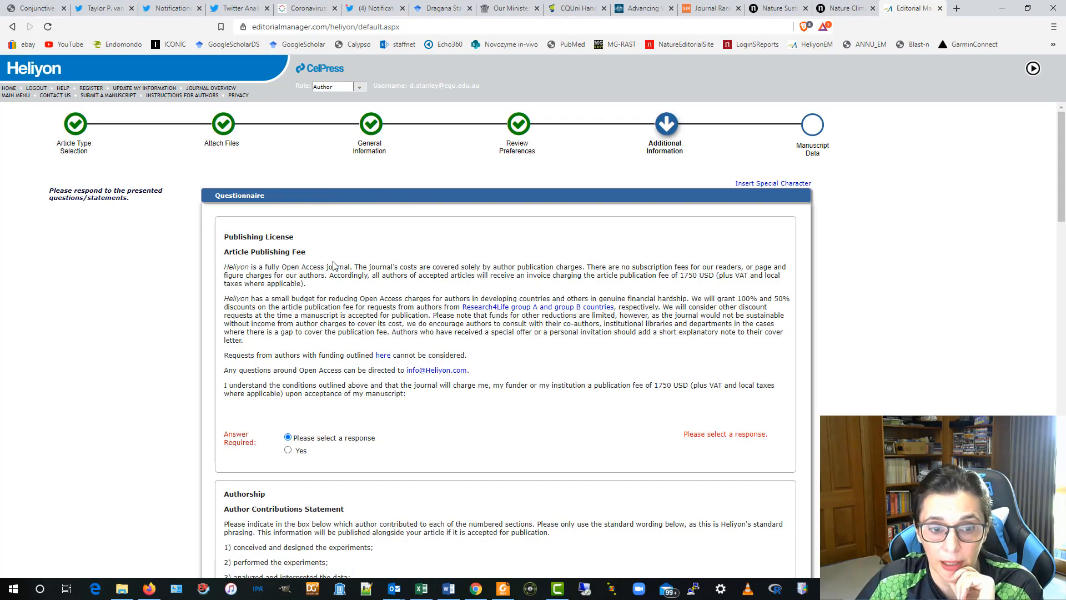
- Agree to the article publishing fee and paste the CRediT author contributions statement
scroll(380, 257, "down", 4)
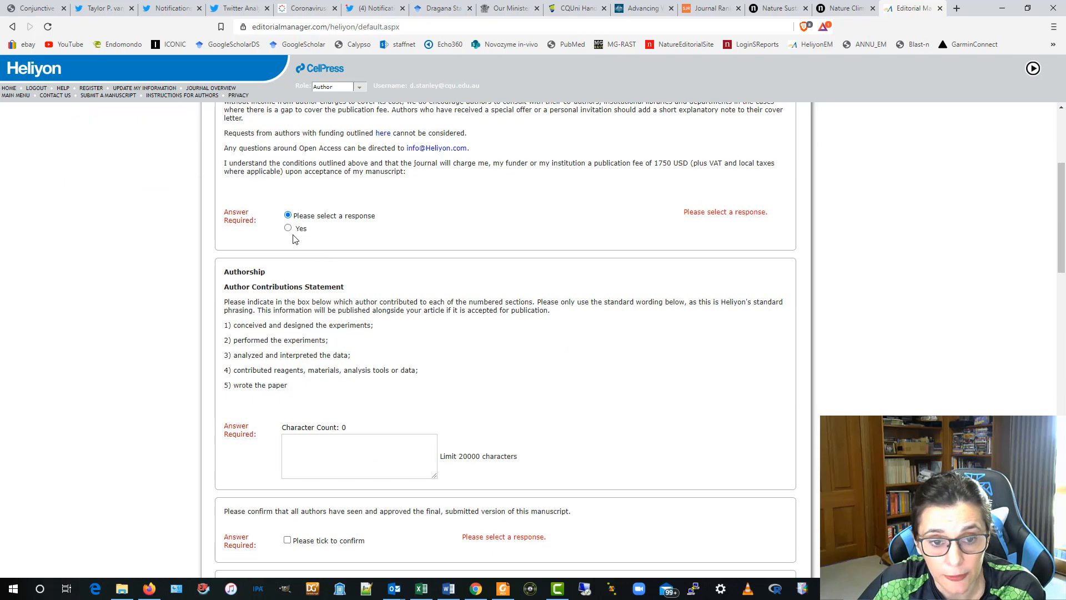
left_click(288, 227)
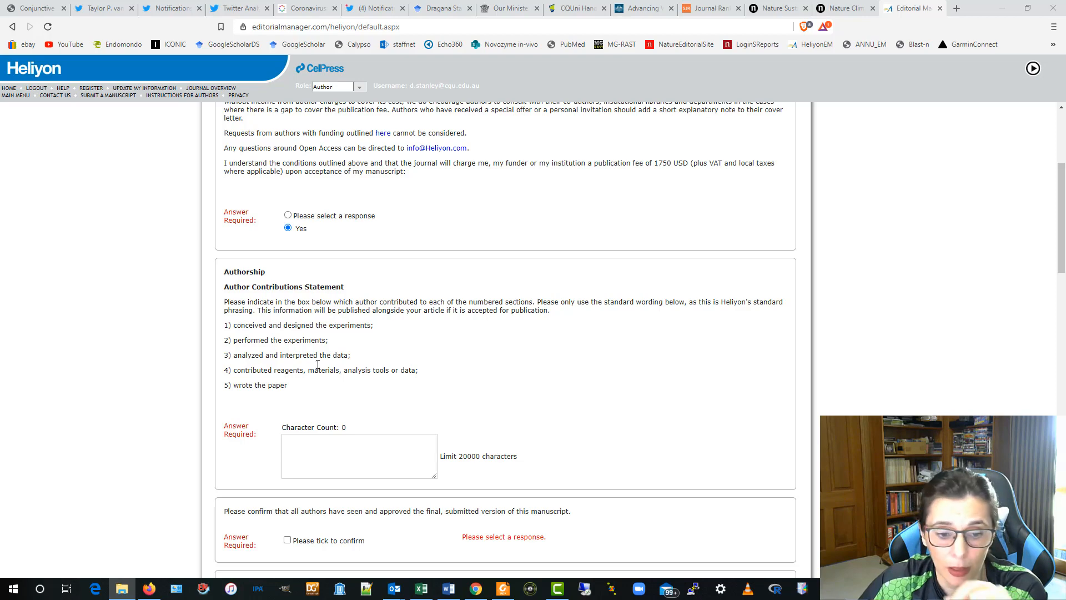
left_click(305, 447)
right_click(305, 447)
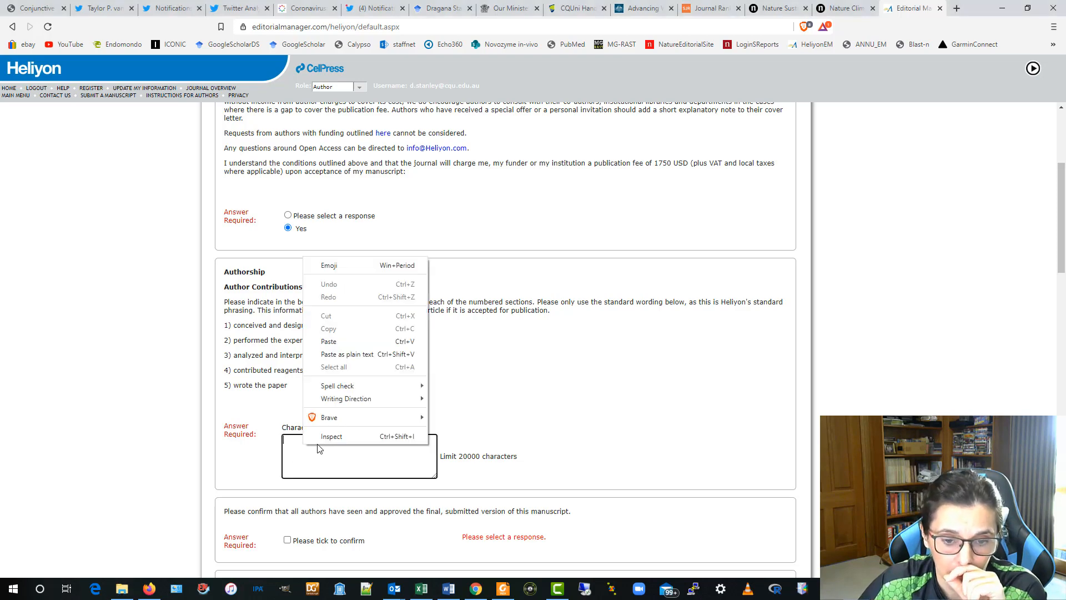
left_click(328, 341)
- Tick the confirmation that all authors approved the final manuscript
scroll(589, 349, "down", 2)
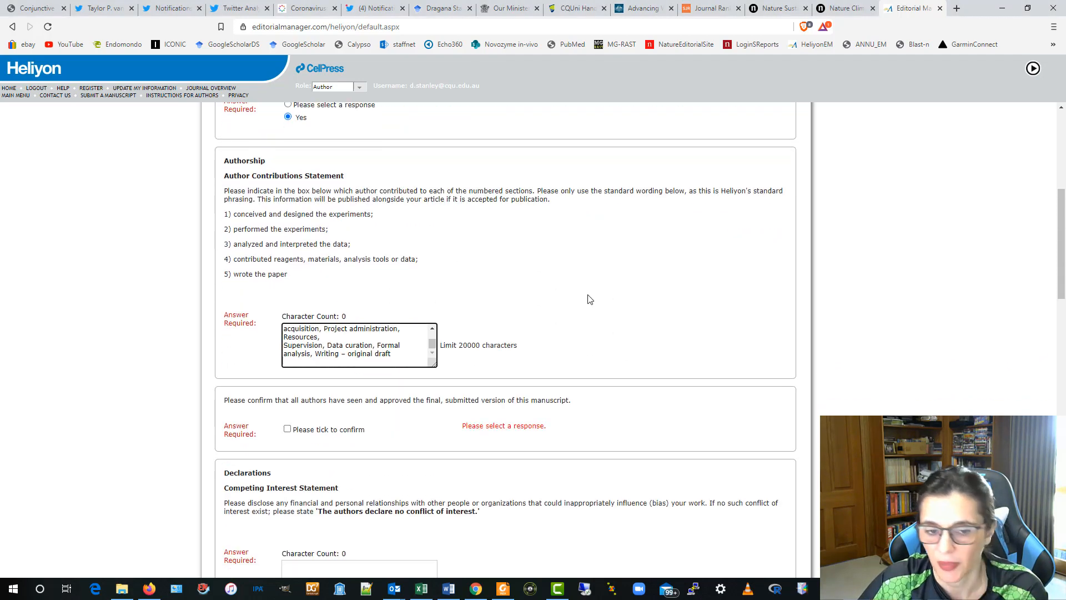
scroll(593, 294, "down", 2)
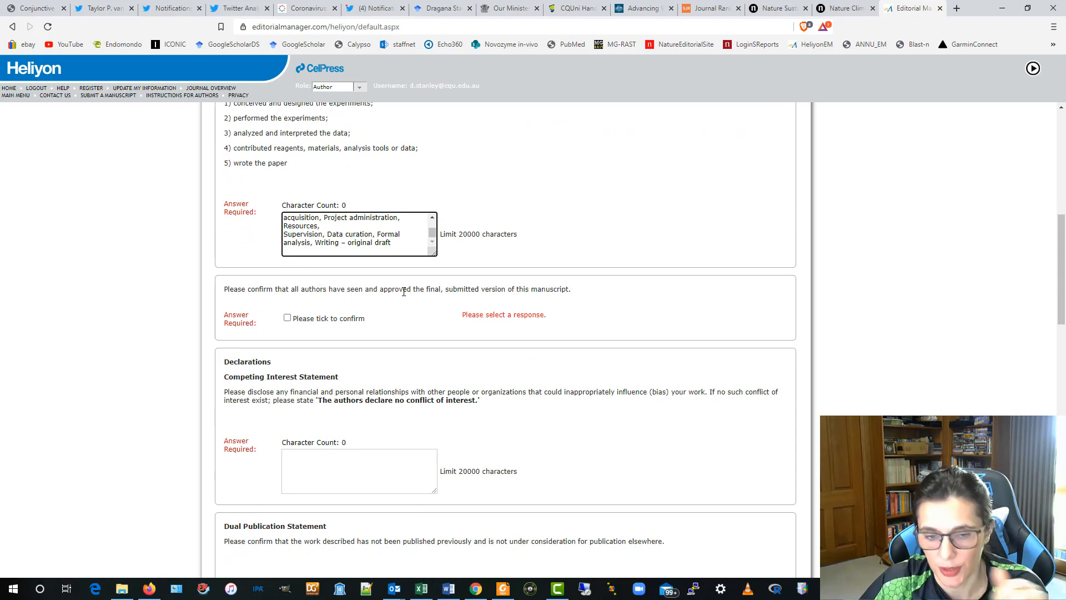
left_click(287, 318)
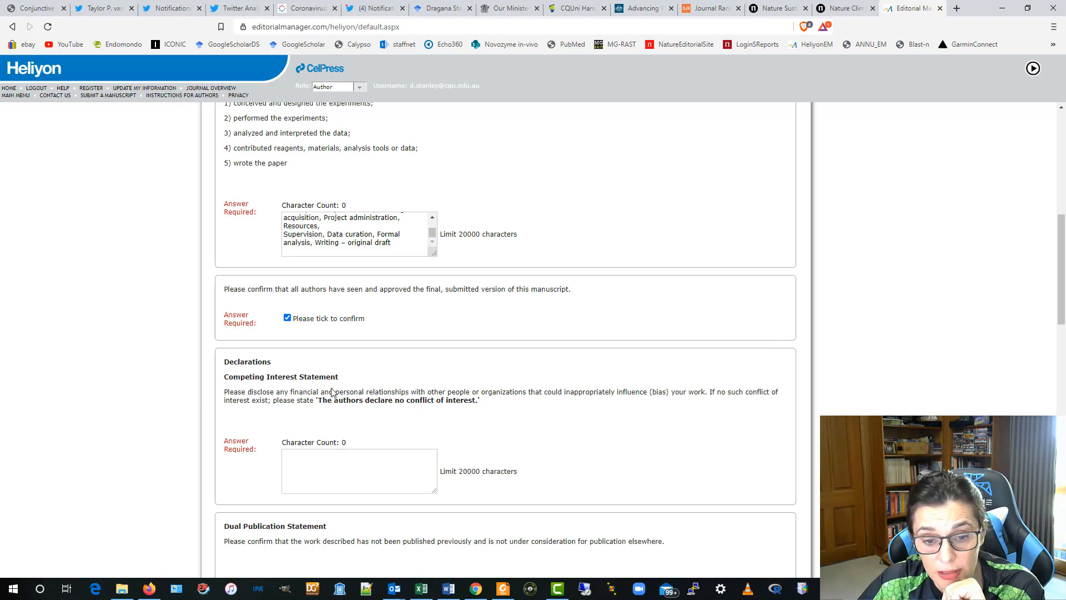
- Copy the wording 'The authors declare no conflict of interest' into the Competing Interest answer
left_click_drag(319, 400, 476, 402)
right_click(476, 402)
left_click(491, 410)
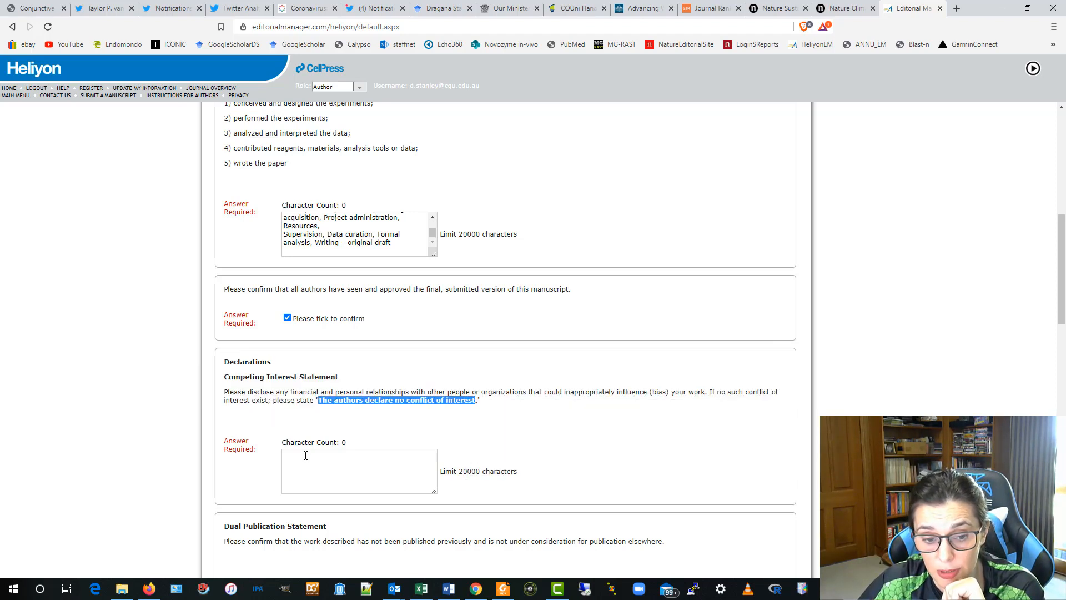
left_click(305, 455)
right_click(303, 460)
left_click(358, 353)
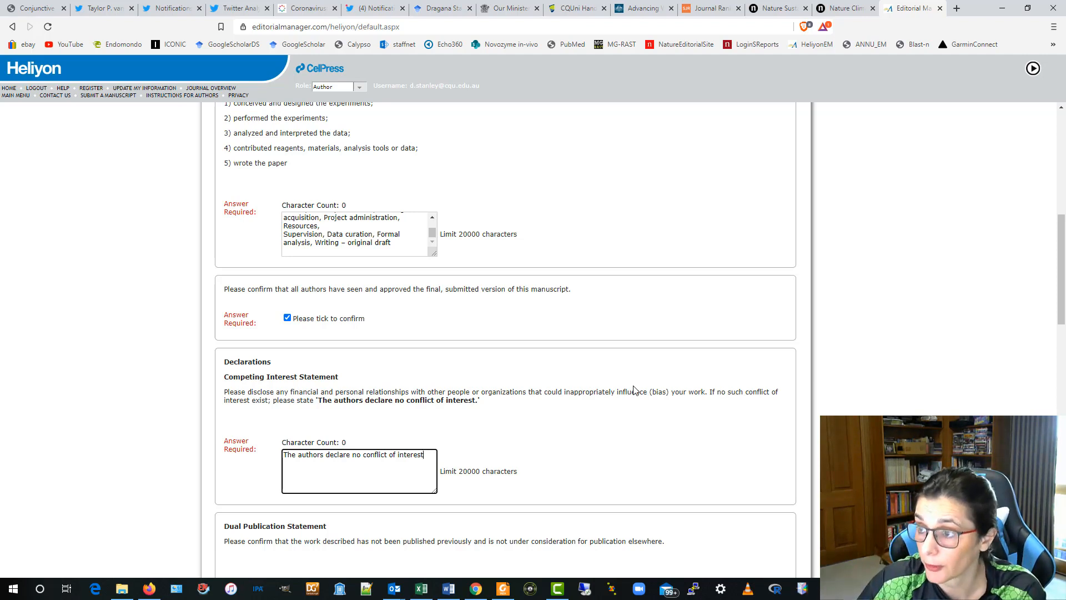
scroll(552, 392, "down", 3)
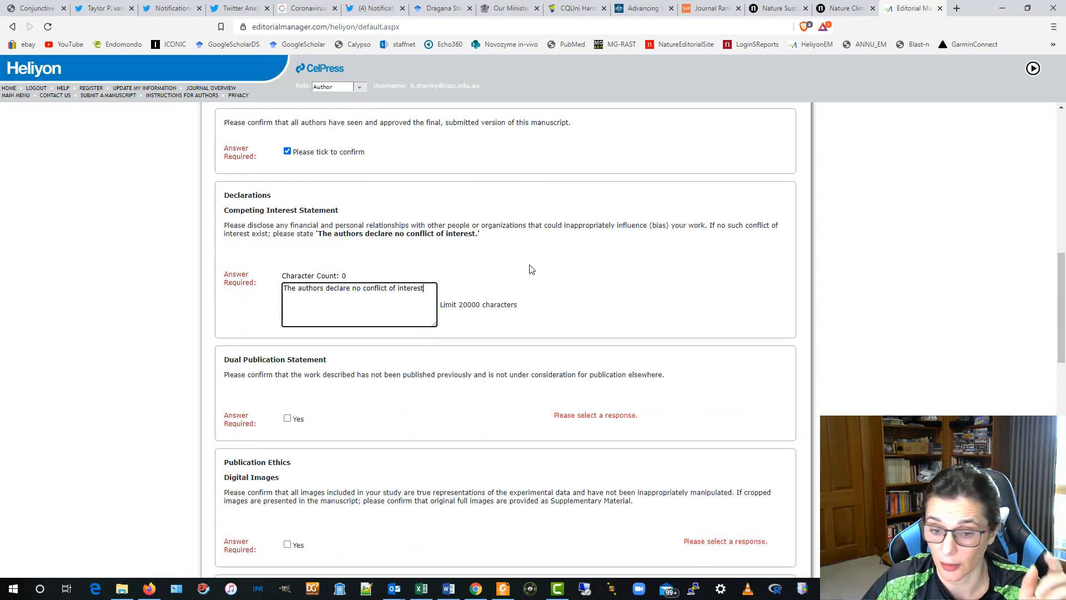
scroll(528, 275, "down", 3)
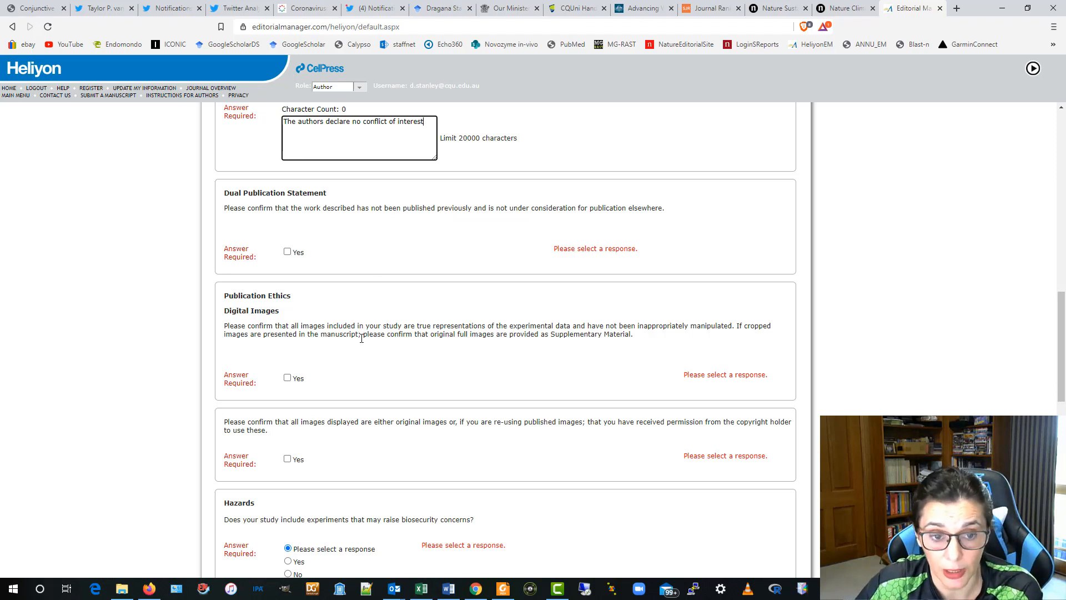
- Confirm images are unmanipulated, work is unpublished elsewhere, and re-used image permissions are held
left_click(287, 378)
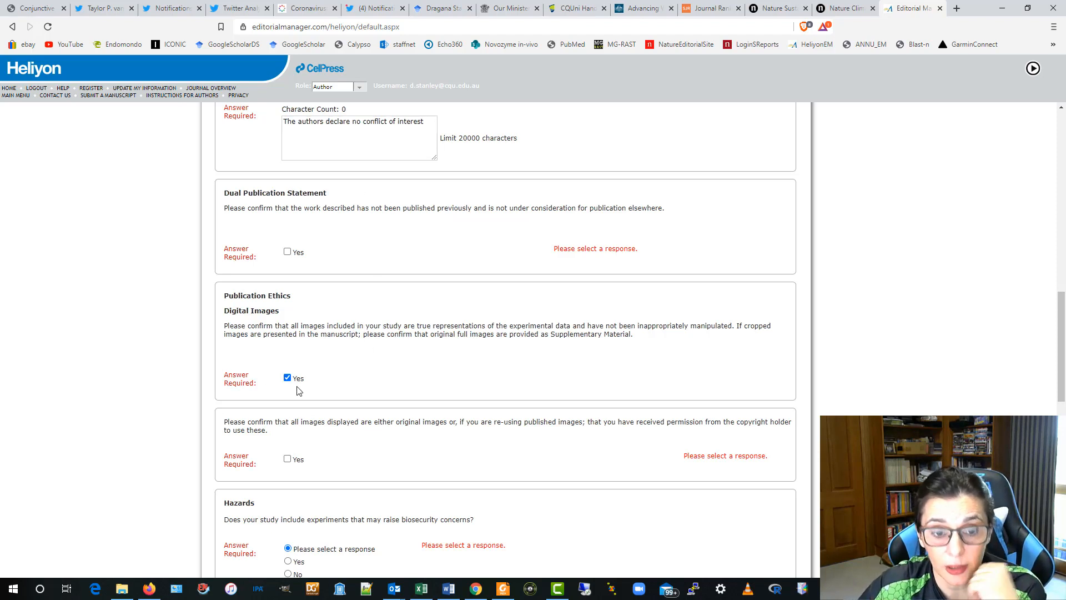
left_click(288, 252)
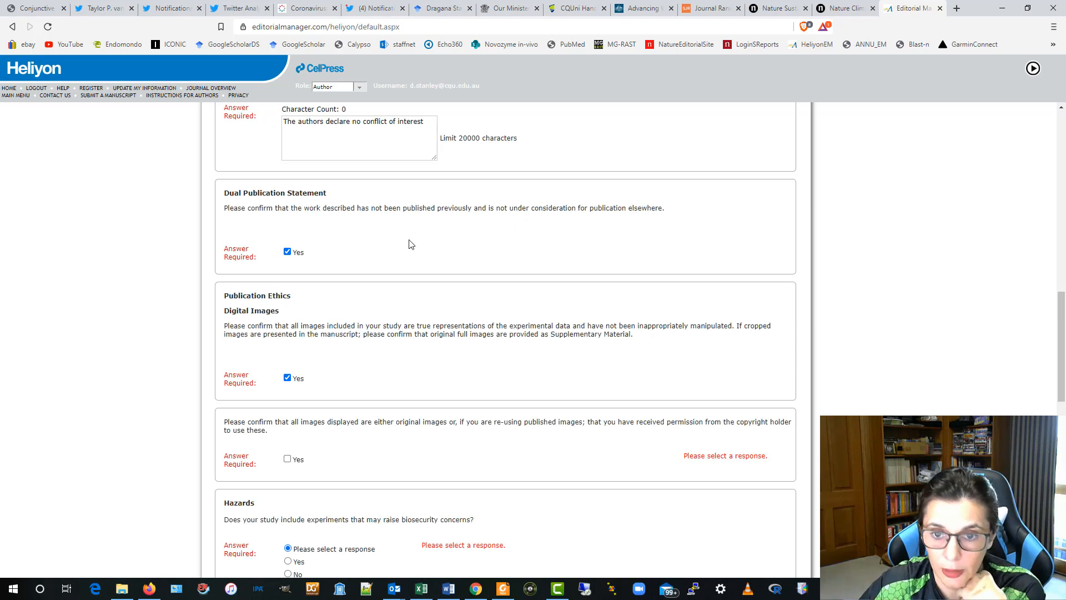
scroll(420, 321, "down", 2)
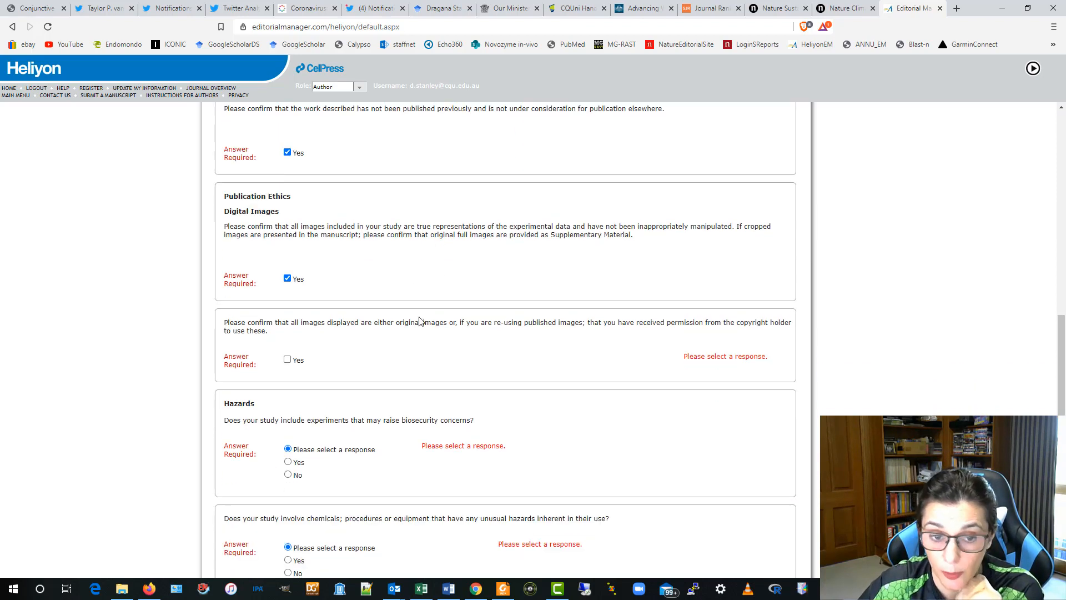
scroll(421, 321, "down", 1)
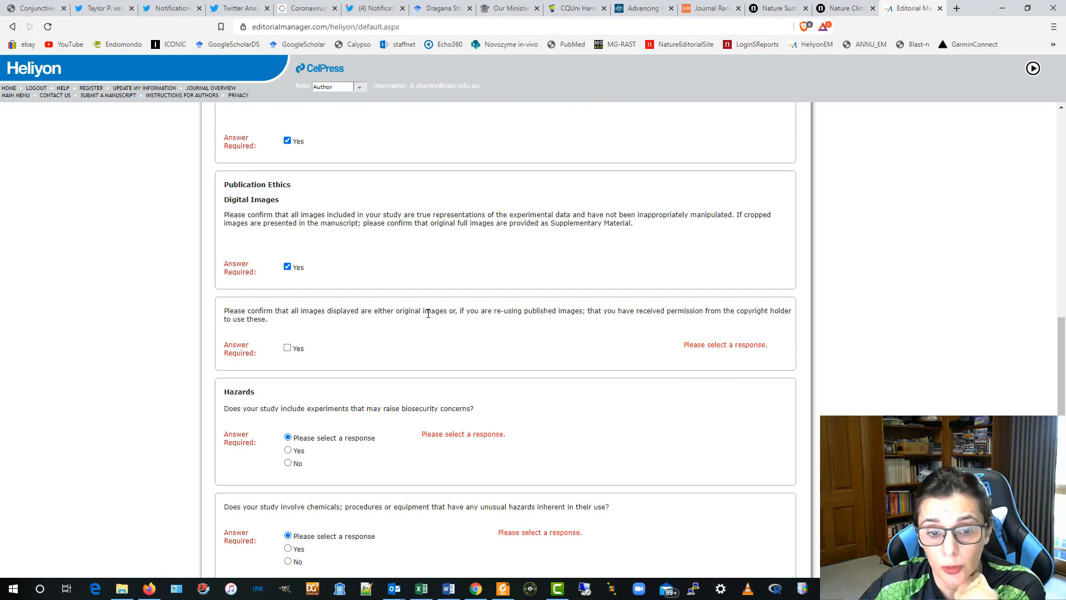
left_click(287, 348)
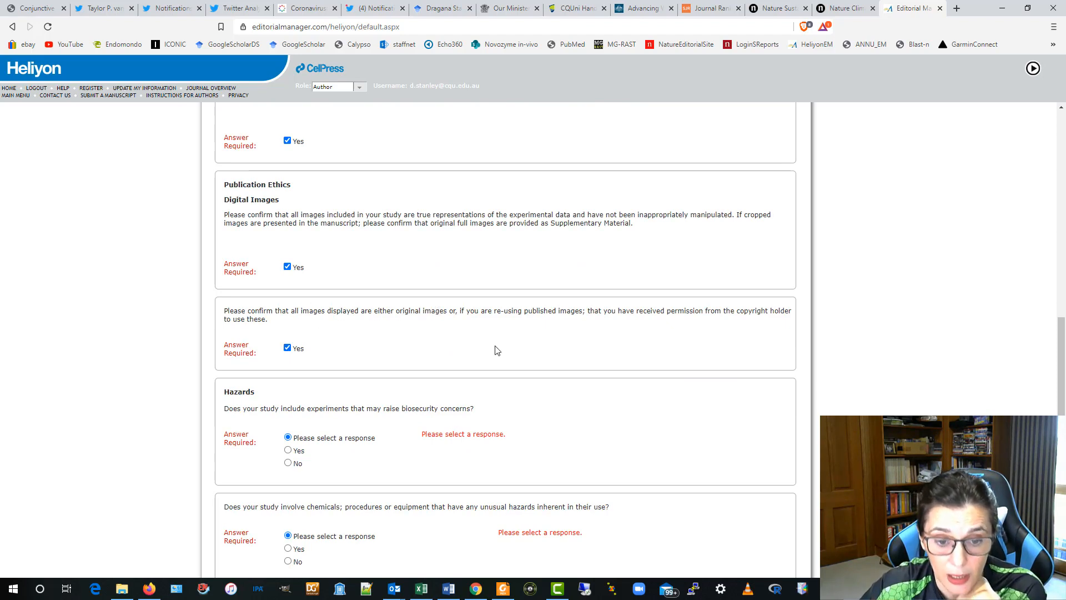
scroll(494, 350, "down", 3)
scroll(590, 329, "up", 3)
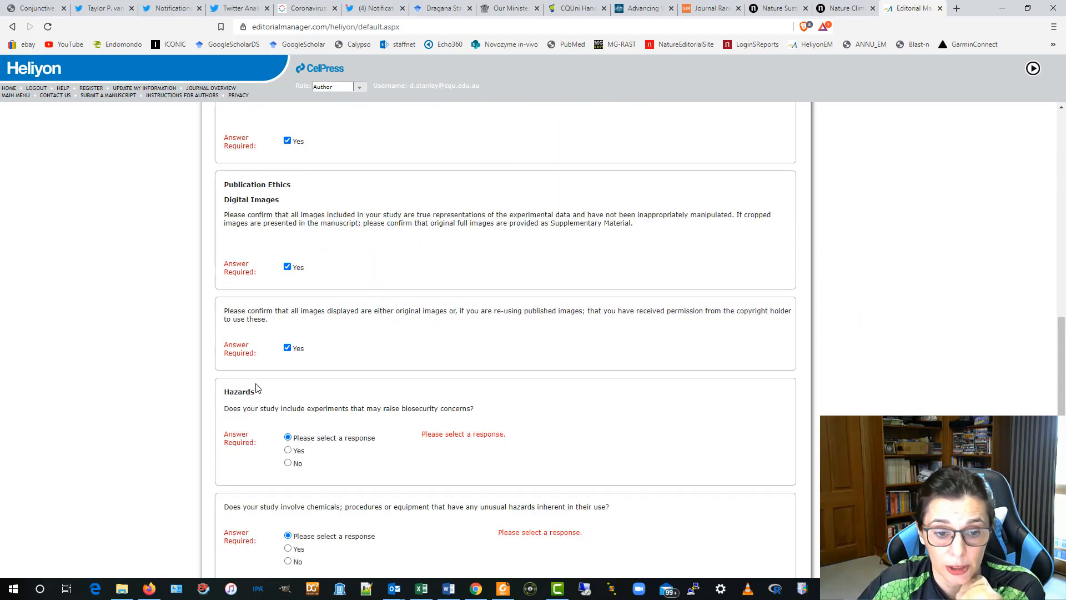
scroll(543, 392, "down", 3)
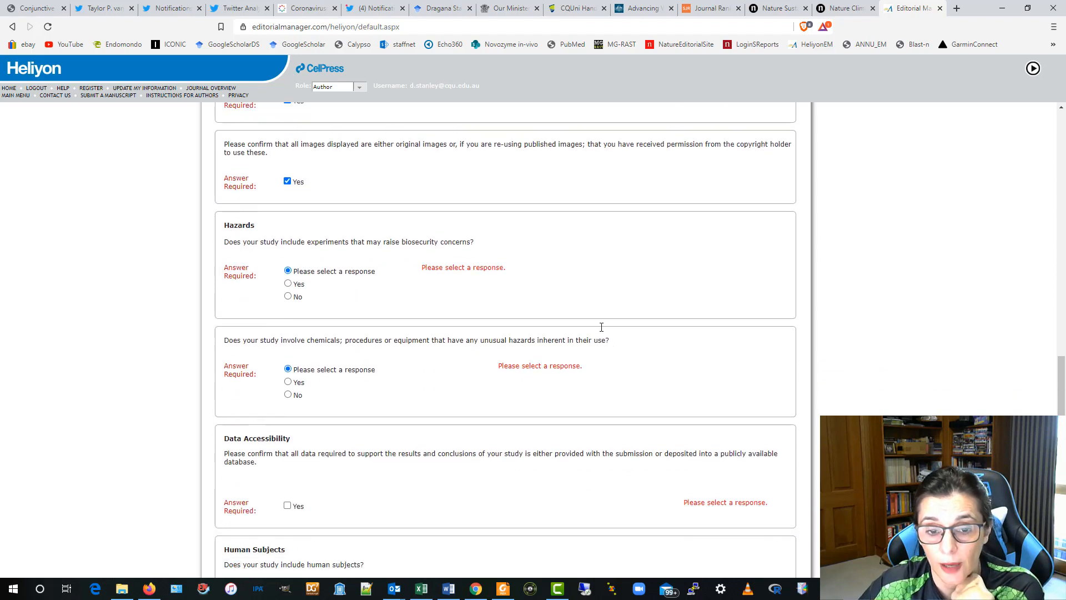
- Answer No to biosecurity and chemical hazards, and confirm supporting data are accessible
left_click(288, 297)
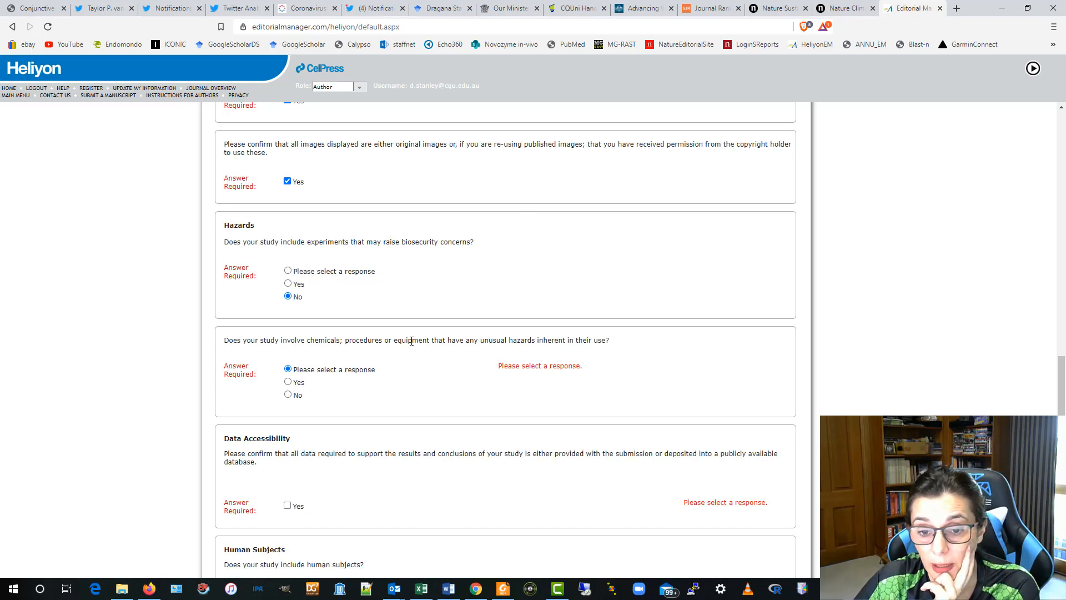
left_click_drag(411, 341, 605, 341)
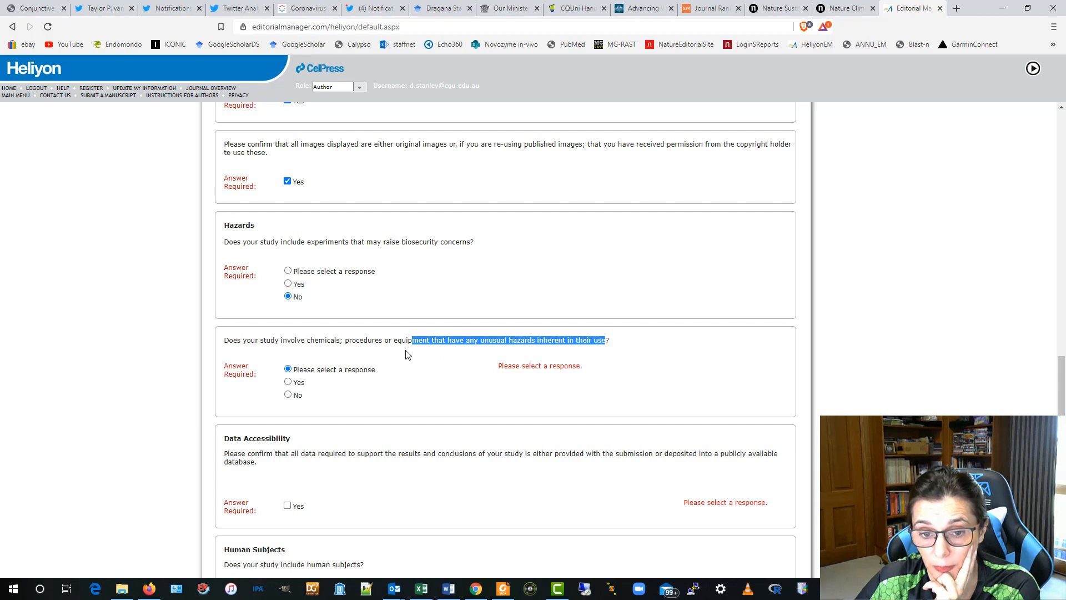
left_click(461, 343)
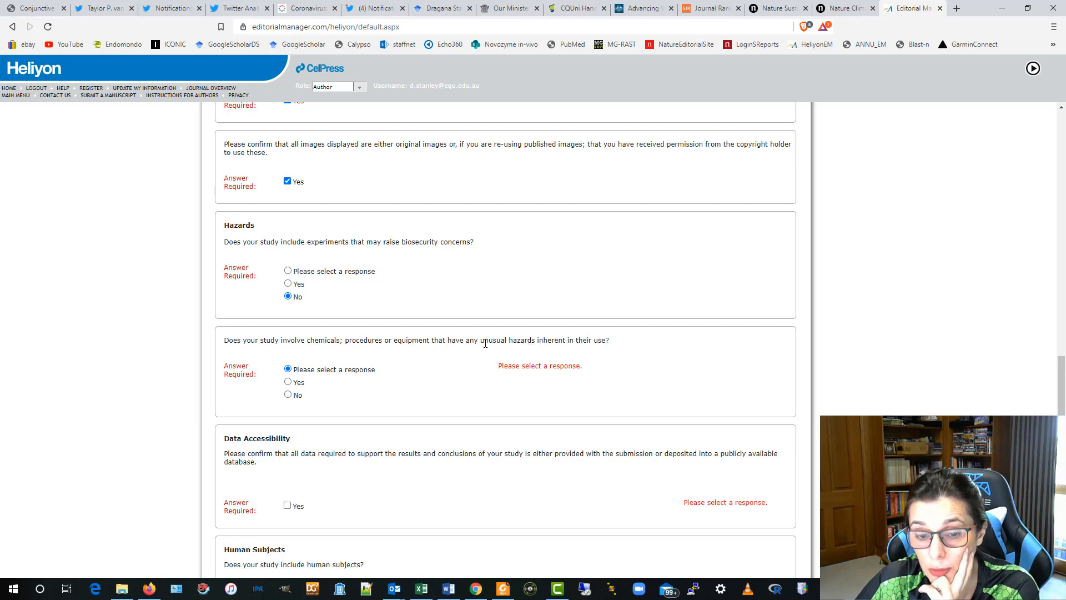
left_click(288, 394)
scroll(478, 405, "down", 1)
scroll(478, 405, "up", 1)
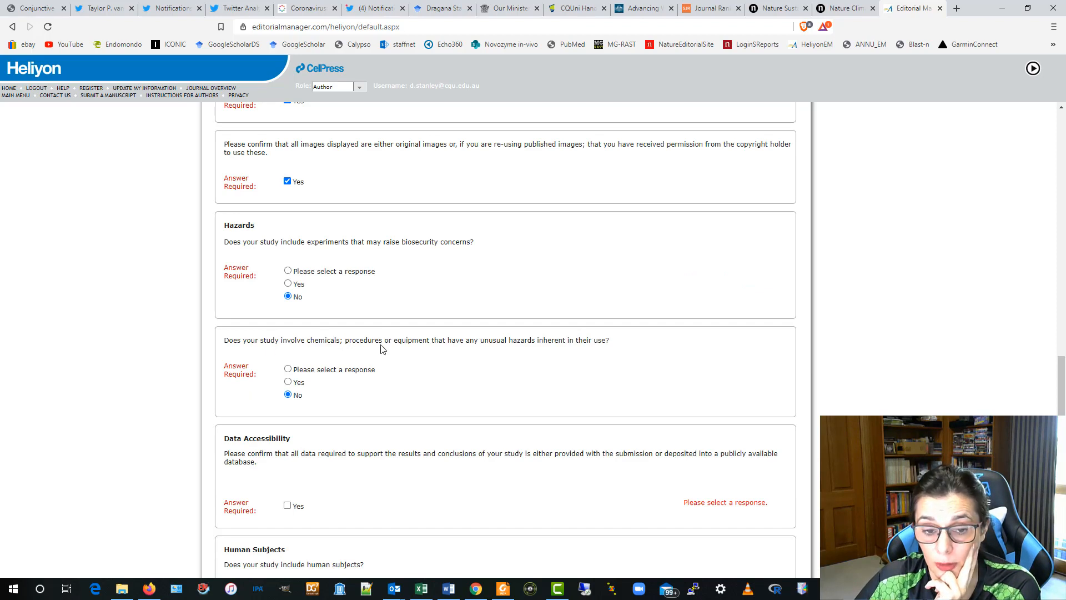
left_click_drag(364, 341, 555, 341)
scroll(399, 444, "down", 3)
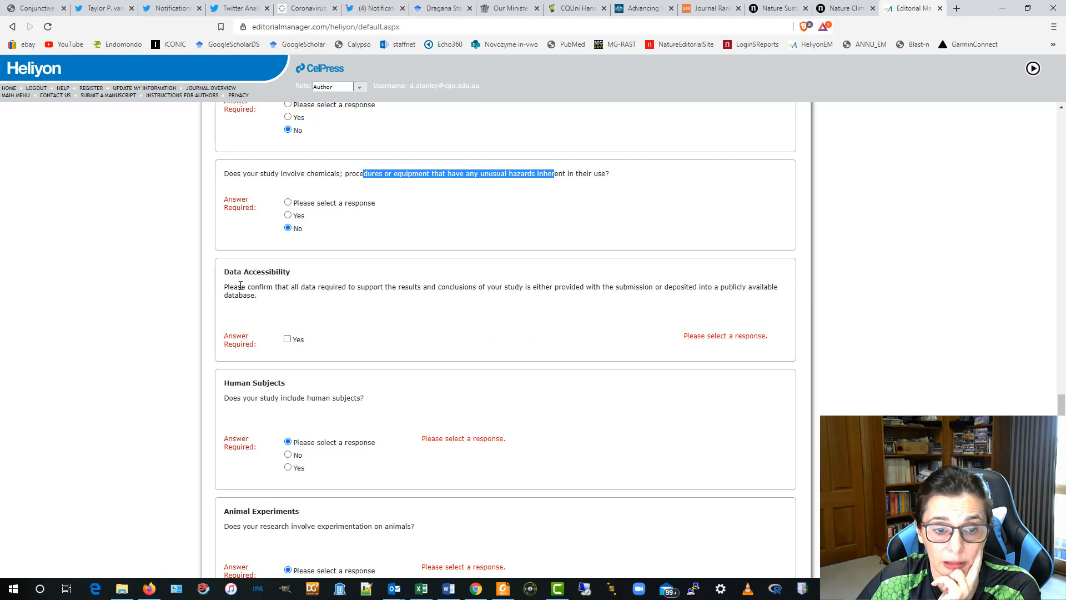
left_click(287, 339)
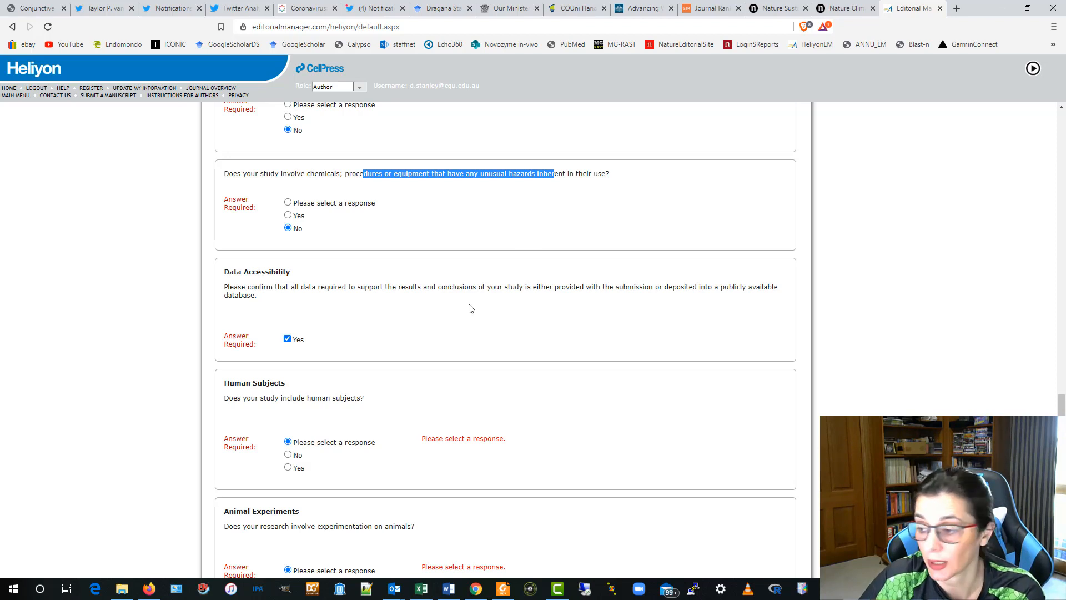
- Answer No to human subjects, animal experiments, clinical trials and special issue, then proceed
scroll(550, 378, "down", 2)
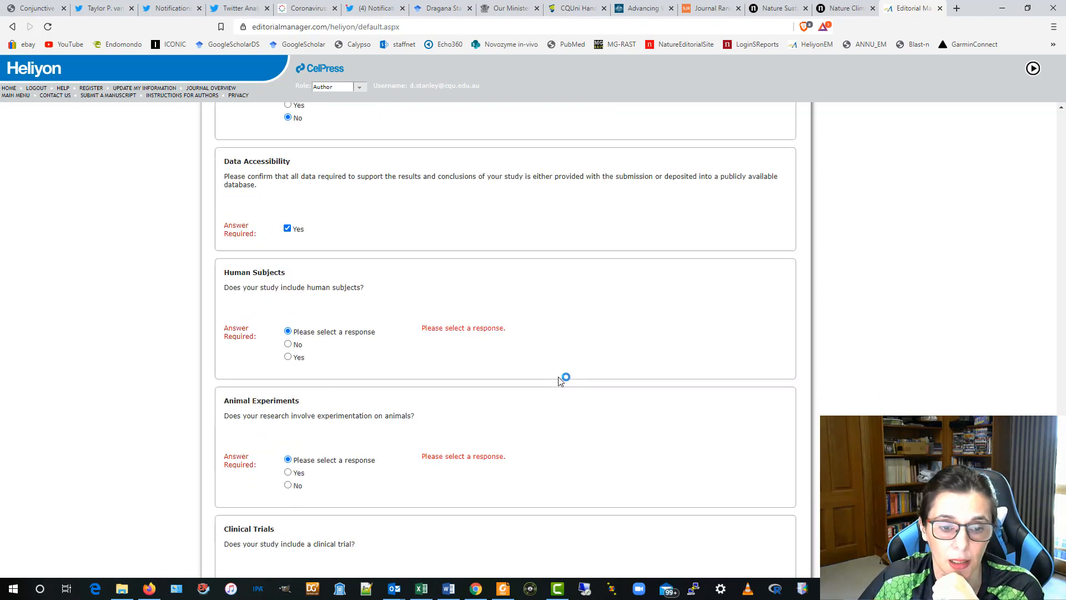
left_click(288, 344)
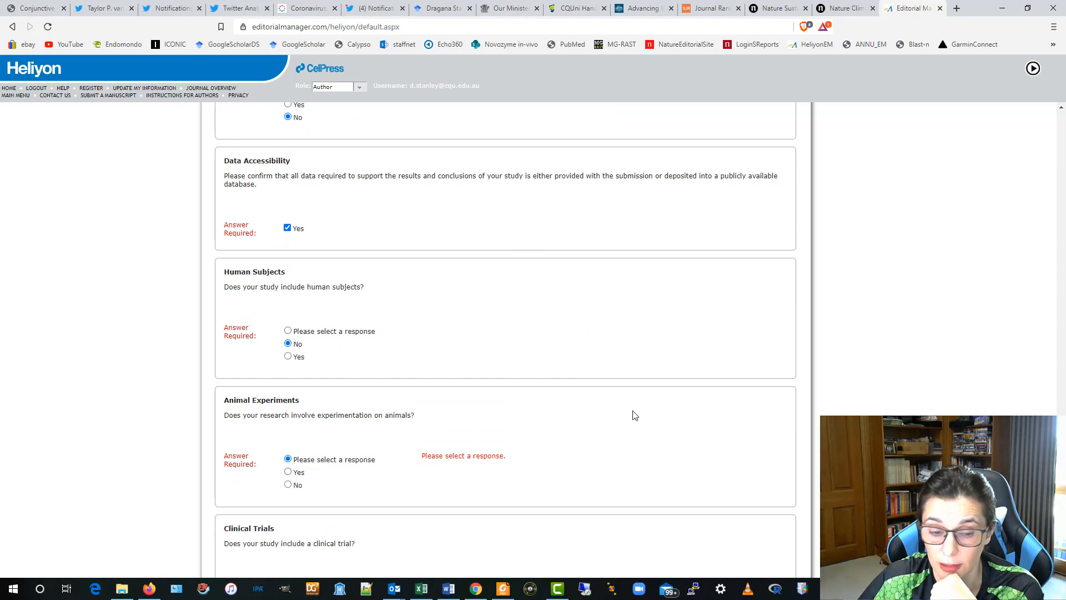
left_click(288, 472)
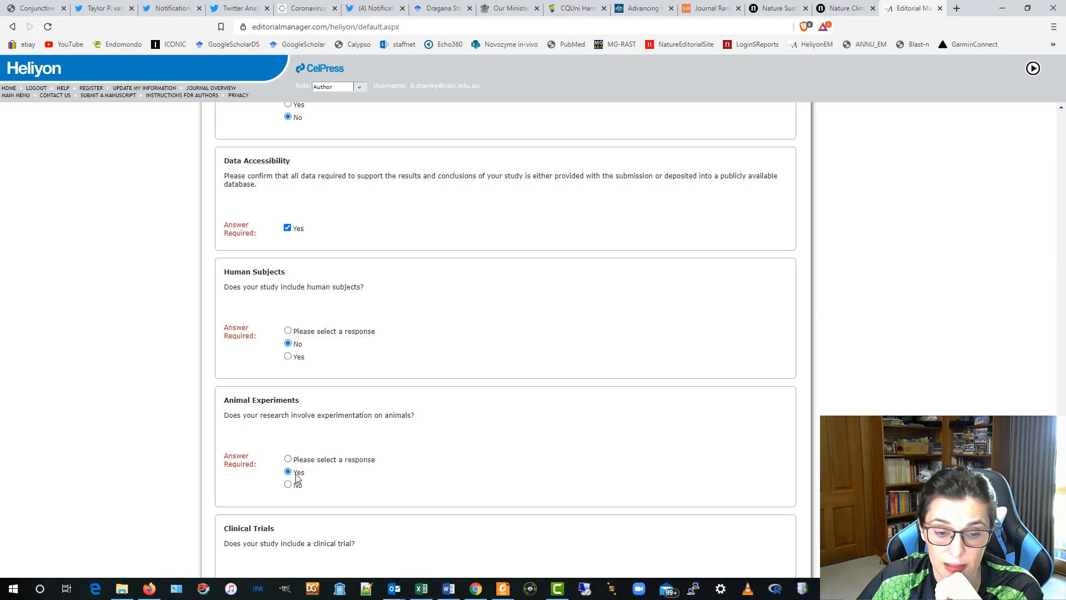
scroll(548, 441, "down", 3)
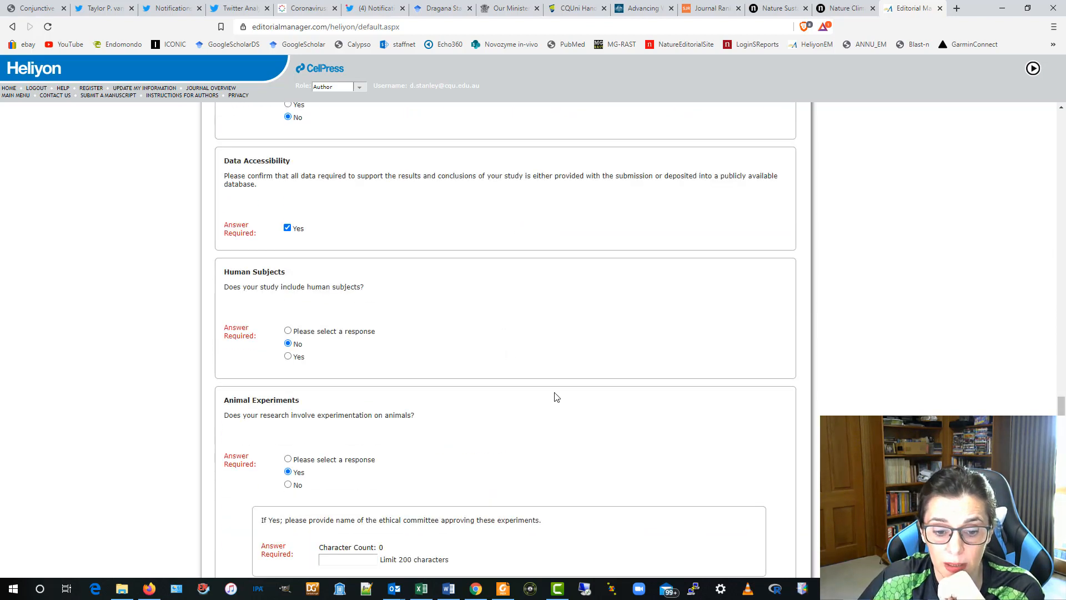
scroll(555, 397, "down", 3)
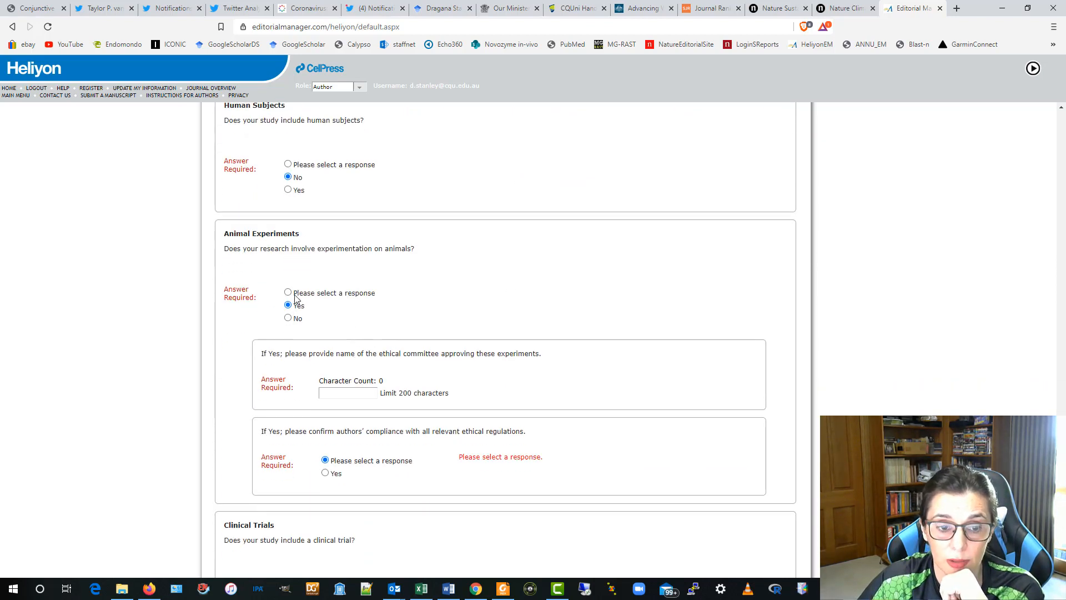
left_click(288, 318)
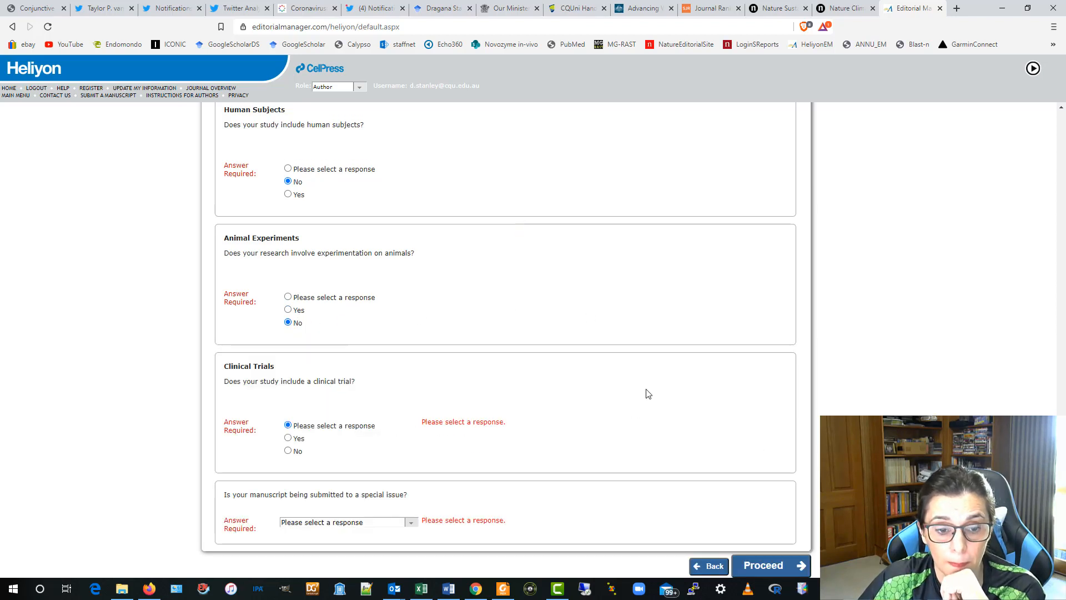
left_click(288, 451)
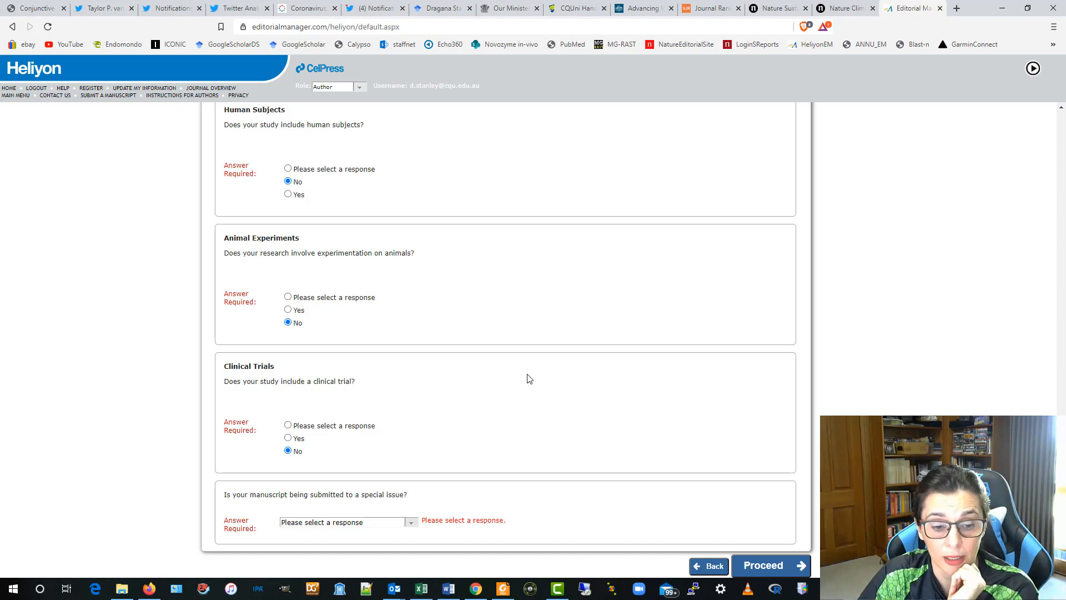
left_click(411, 520)
left_click(351, 546)
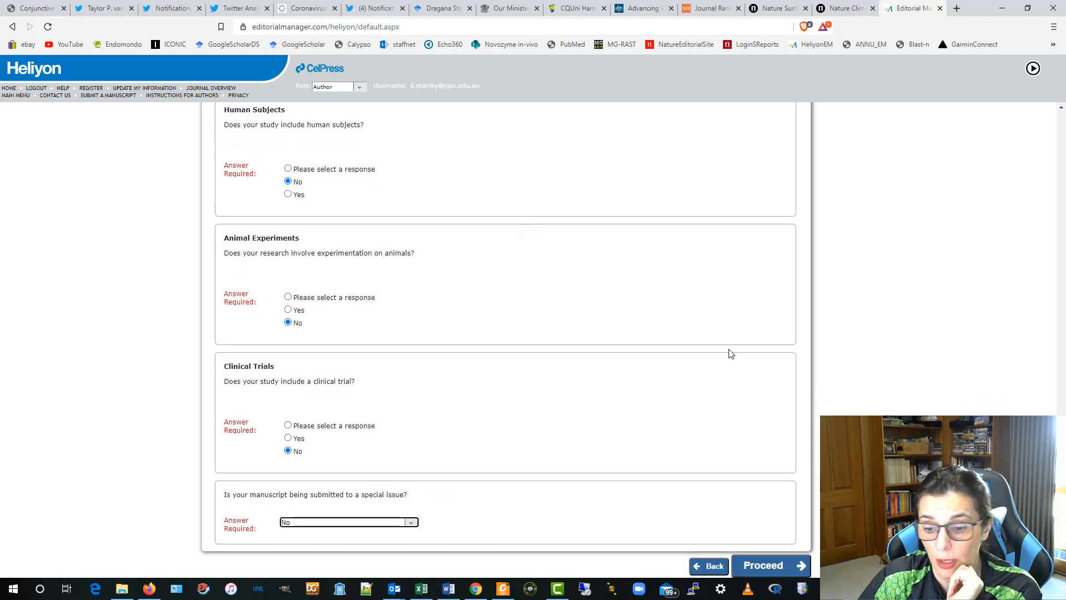
left_click(772, 564)
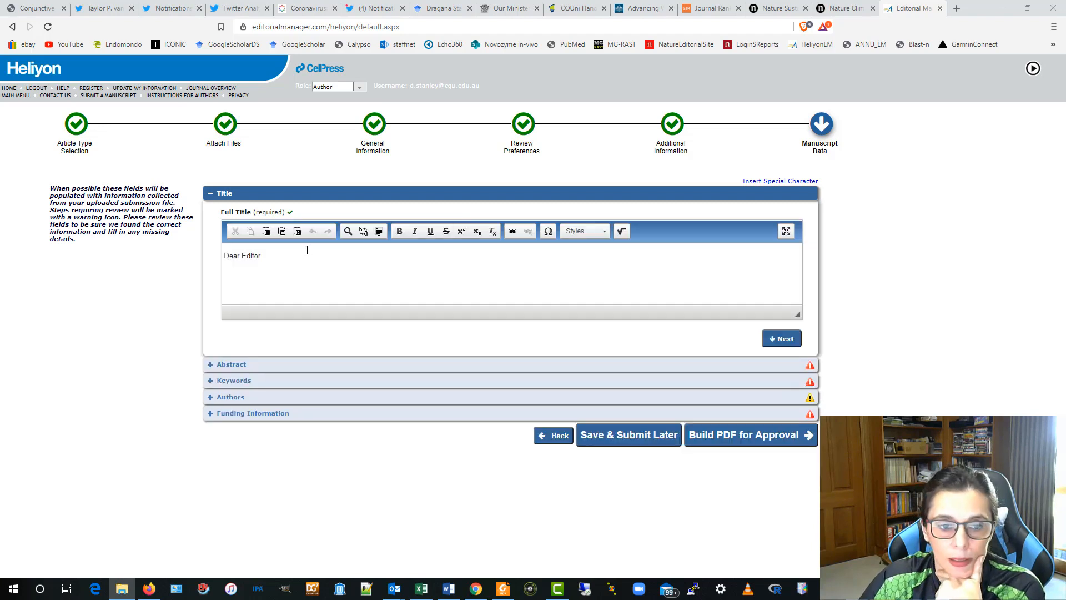
- Paste the Origanum vulgare article title over 'Dear Editor' in Full Title and expand Abstract
left_click_drag(307, 253, 185, 251)
type("Prolonged continual consumption of Origanum vulgare herb inhibits the upstream effects of androgen hormones, fat metabolism and several cancer-related diseases")
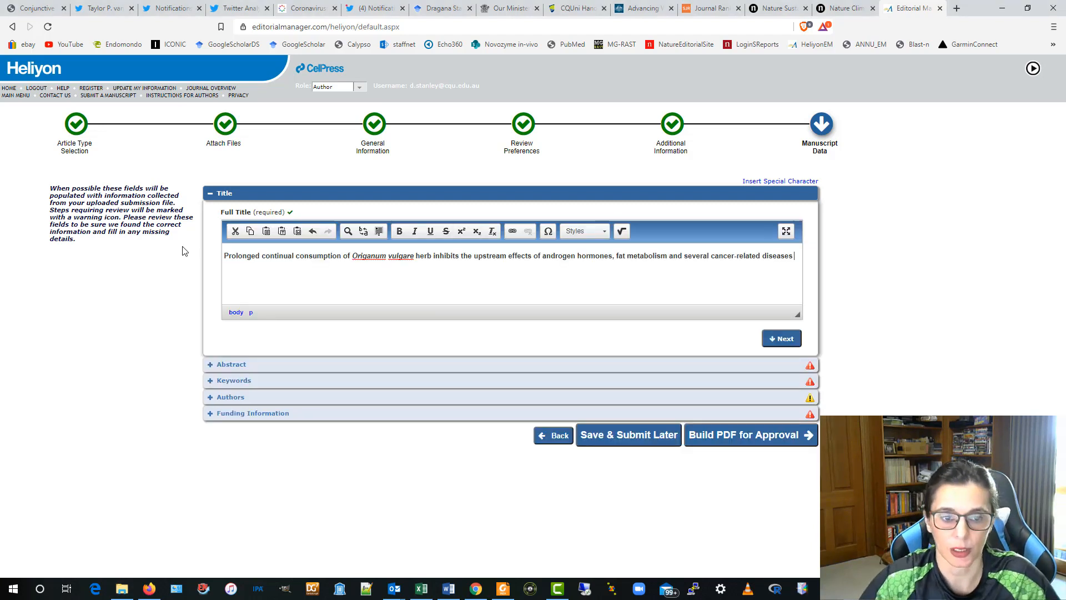
left_click(220, 364)
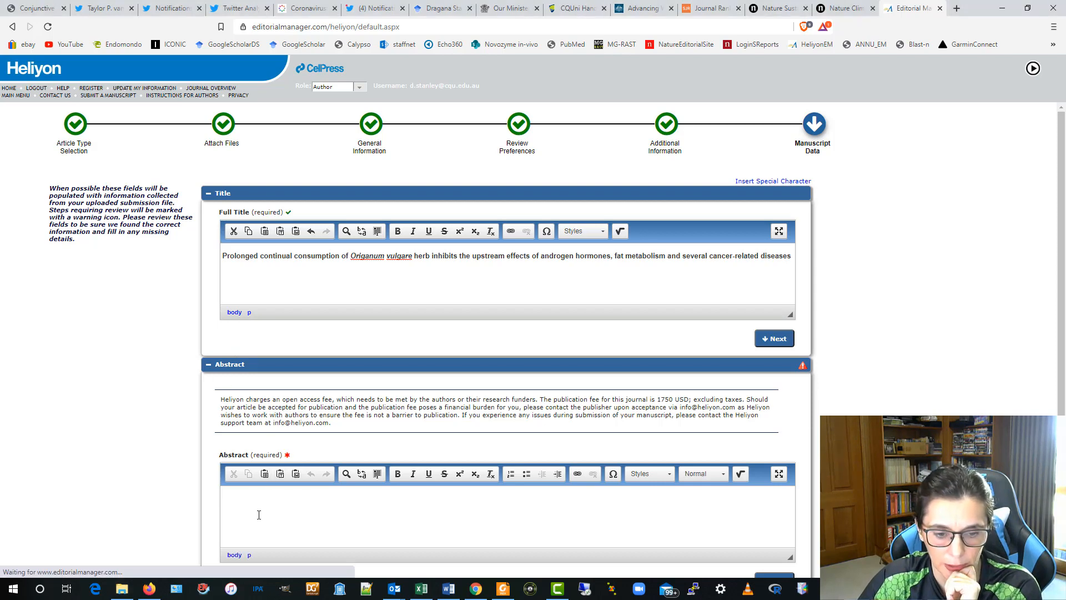
- Paste the oregano-supplementation broiler liver RNAseq abstract into Abstract and expand Keywords
right_click(244, 500)
left_click(273, 510)
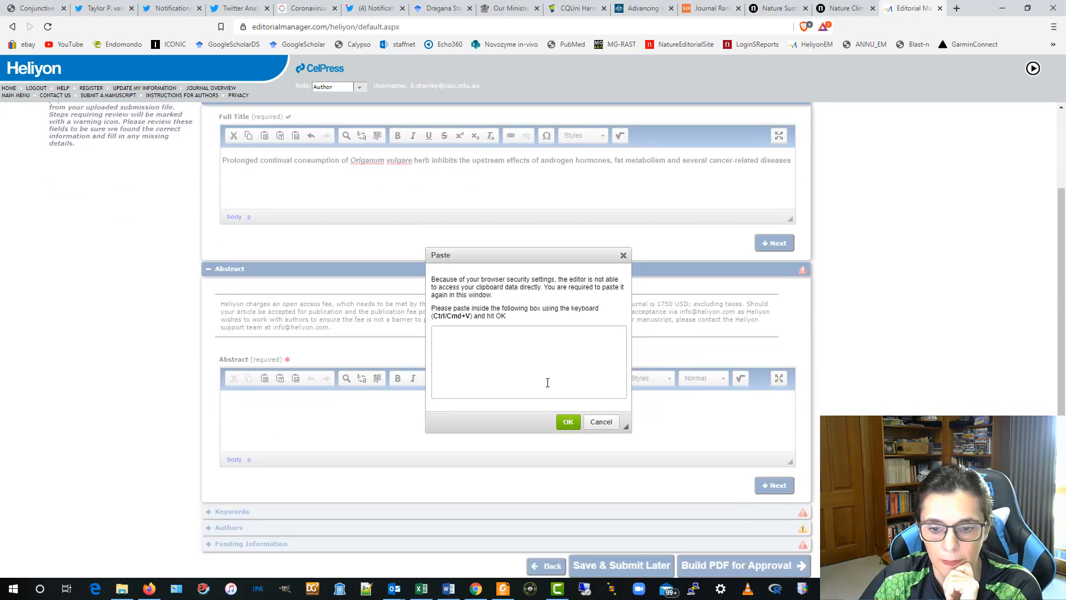
left_click(600, 422)
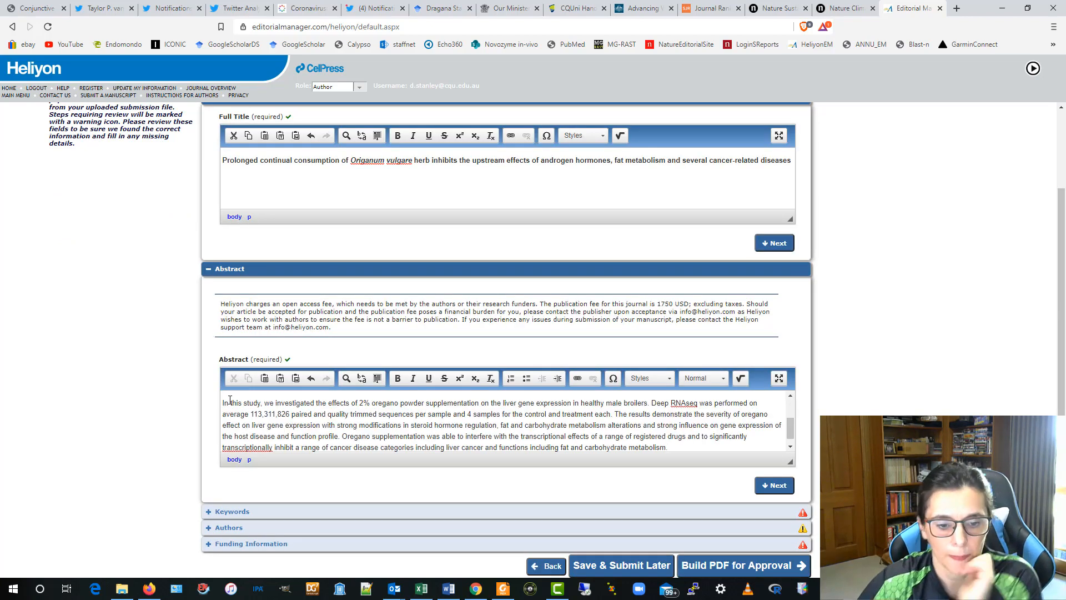
left_click(232, 511)
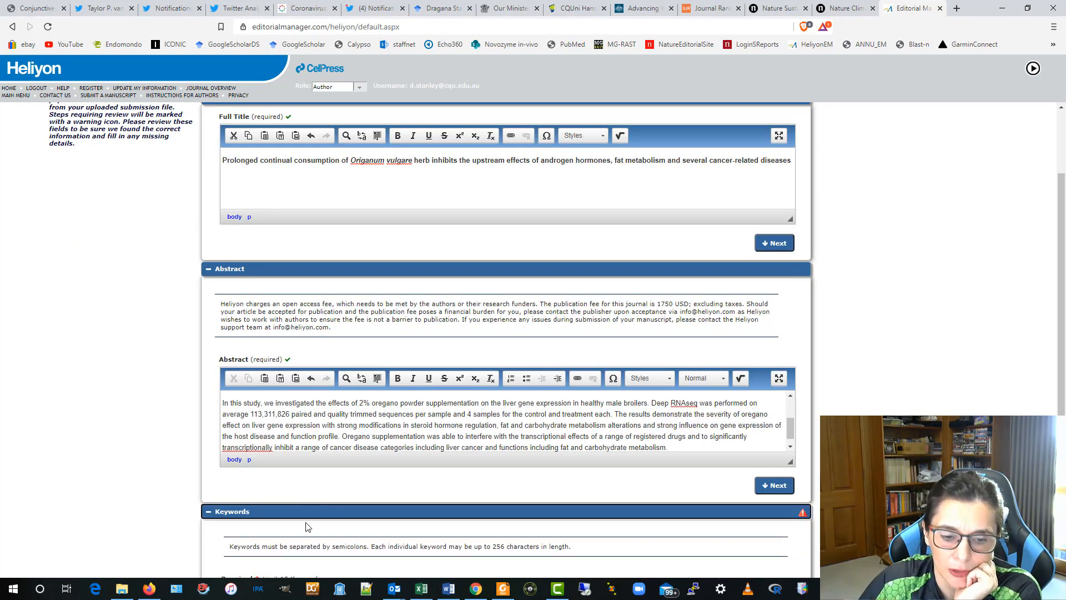
- Enter the keywords 'bla; blala; hdhdh; hahaj;' and continue to the Authors section
scroll(311, 500, "down", 3)
left_click(265, 467)
type("bla")
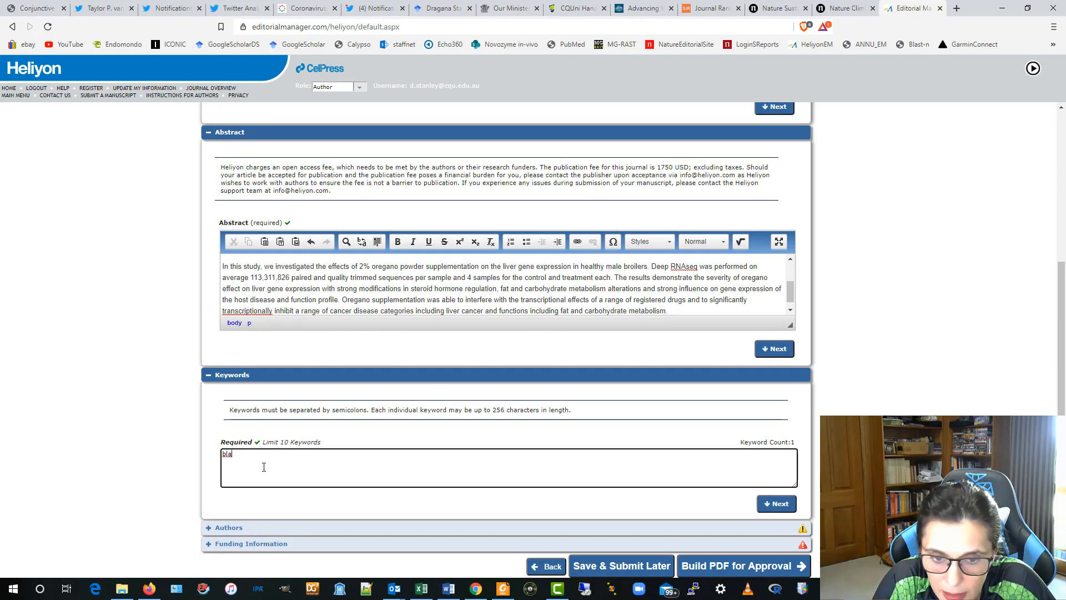
type("; blala")
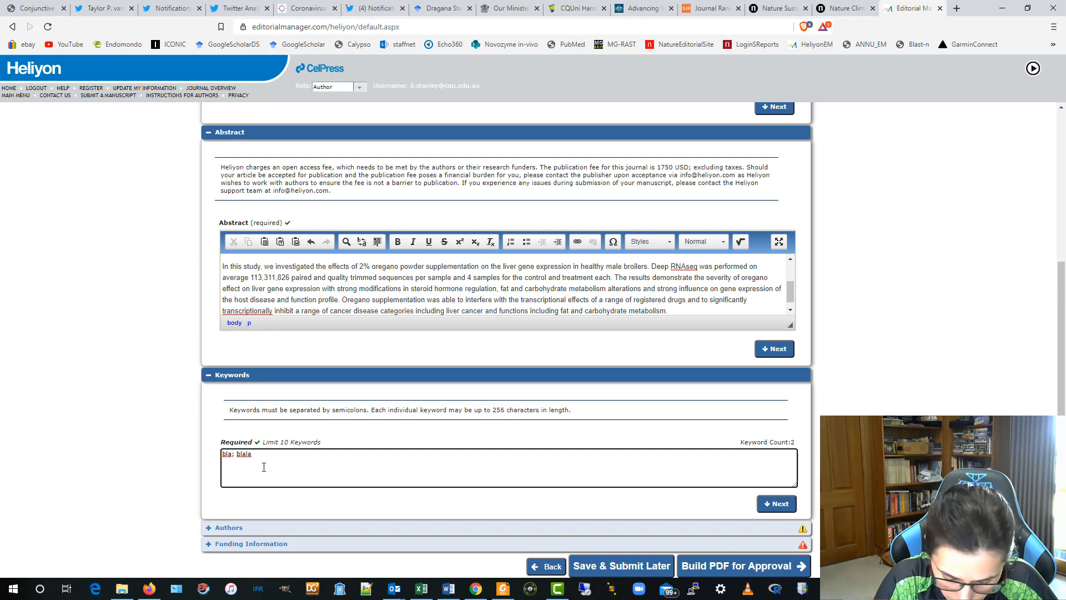
type("; hdhdh")
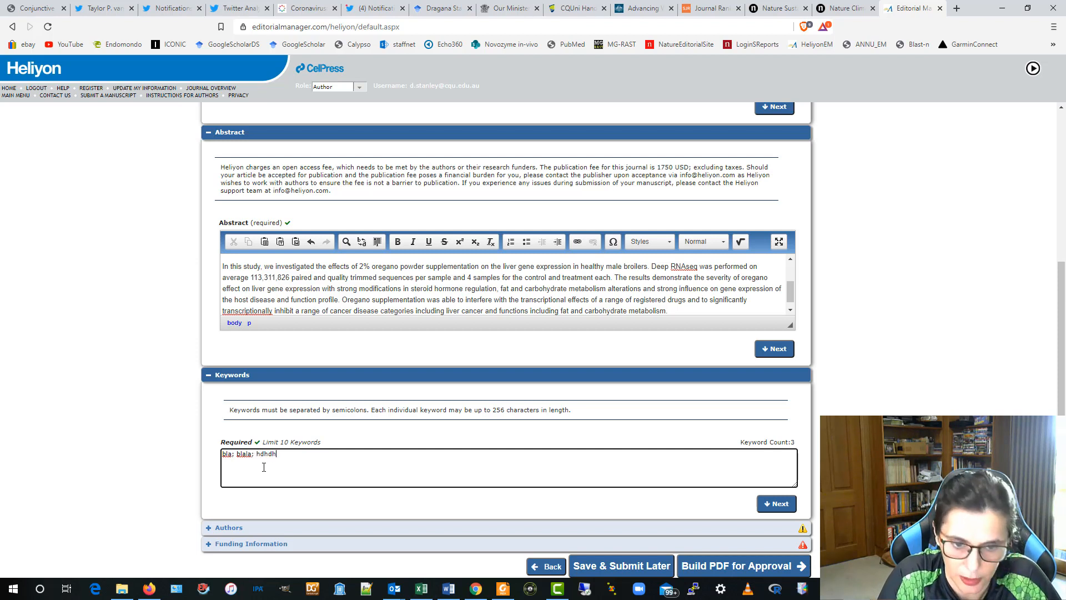
type("; hahaj;")
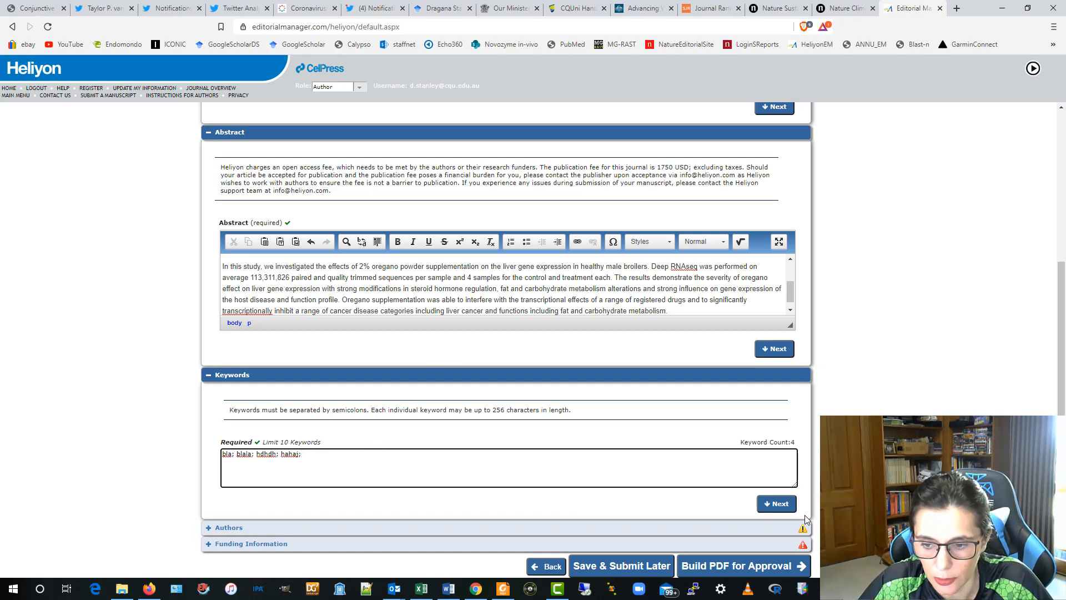
left_click(777, 504)
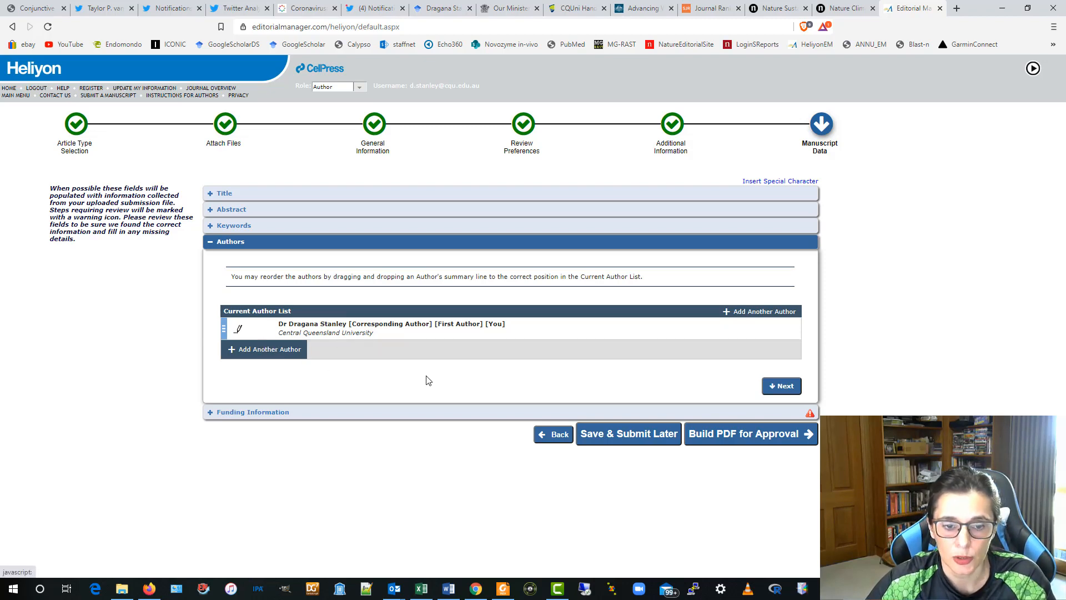
left_click(266, 351)
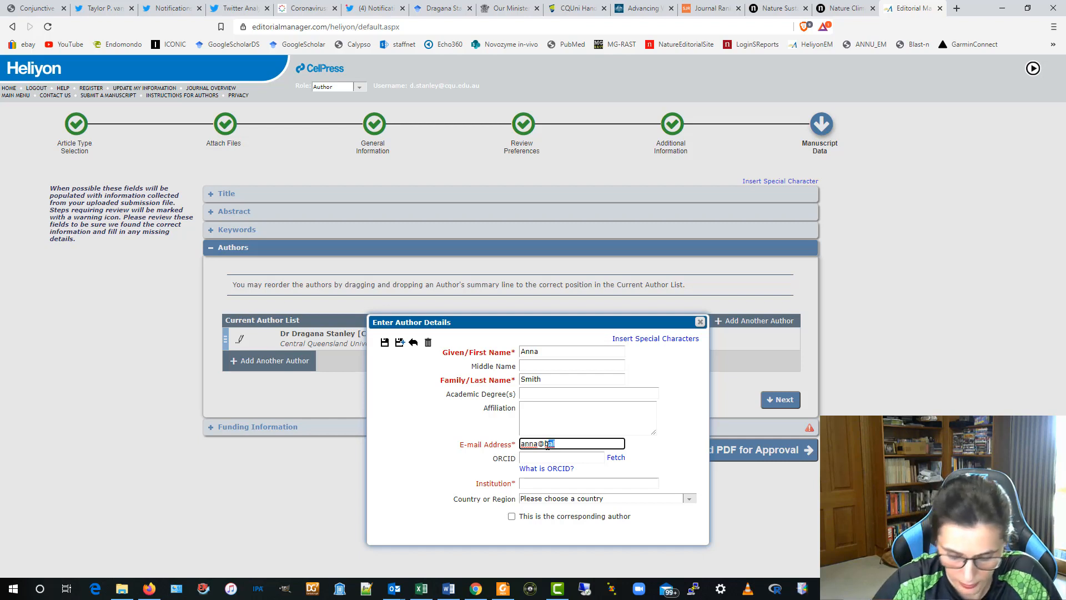
type("bla")
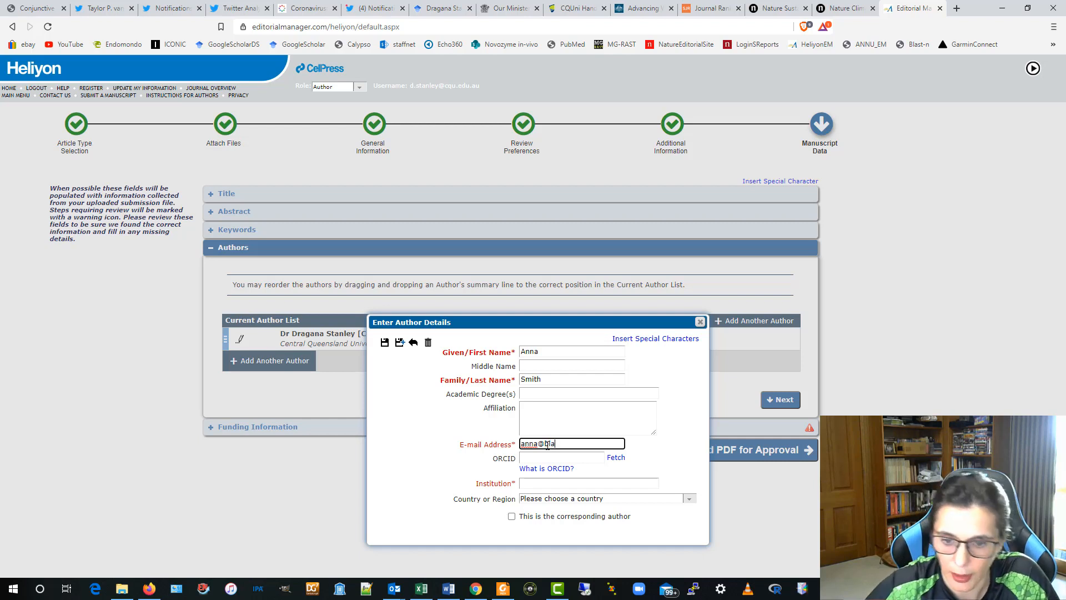
left_click(544, 484)
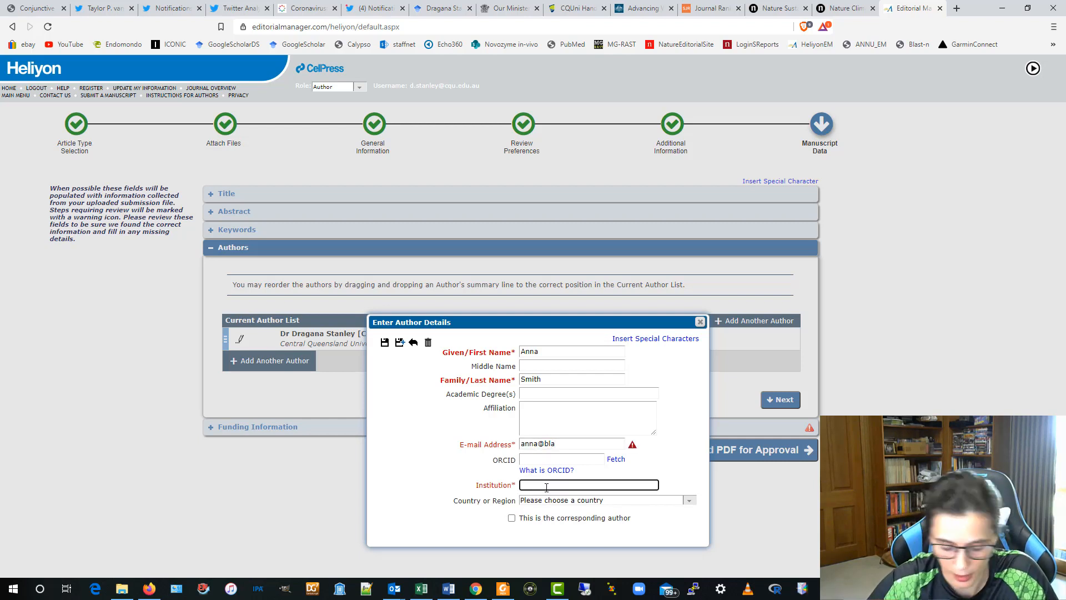
type("ceb")
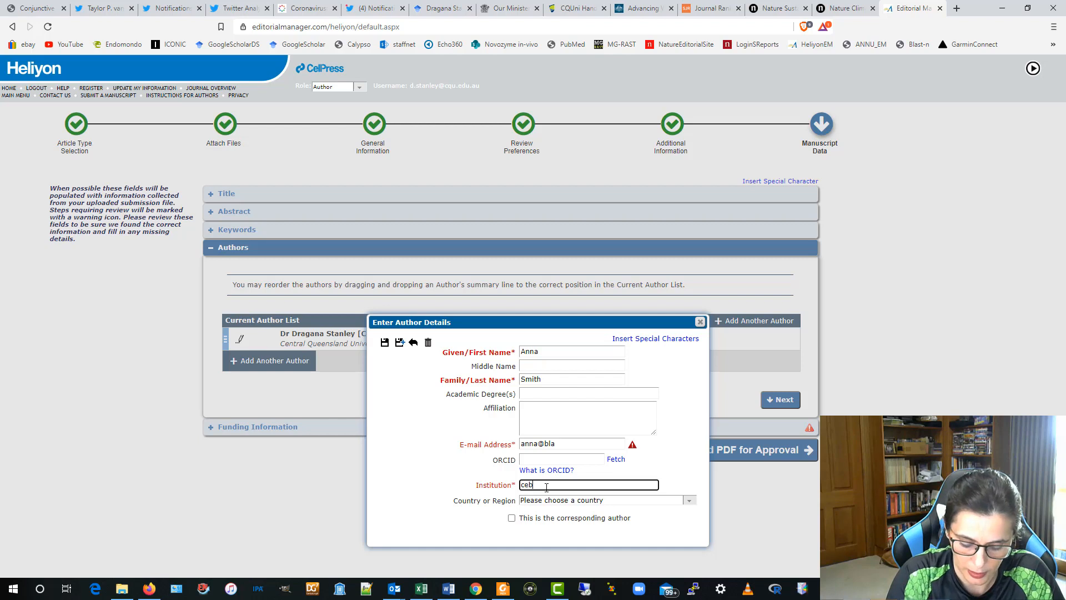
type("tra")
key("BackSpace")
key("BackSpace")
key("BackSpace")
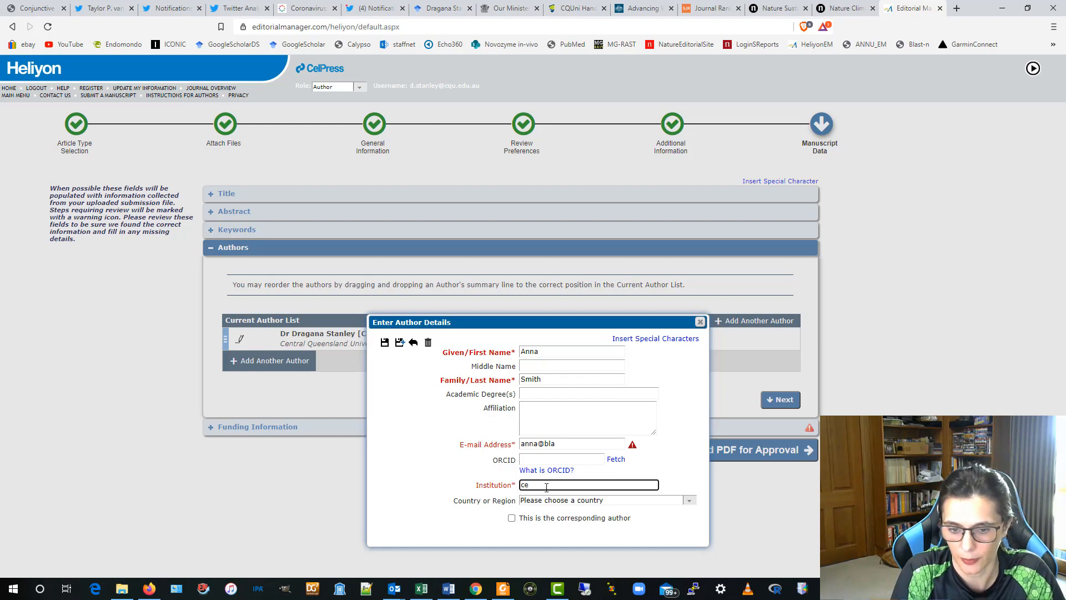
type("entral Queensland University")
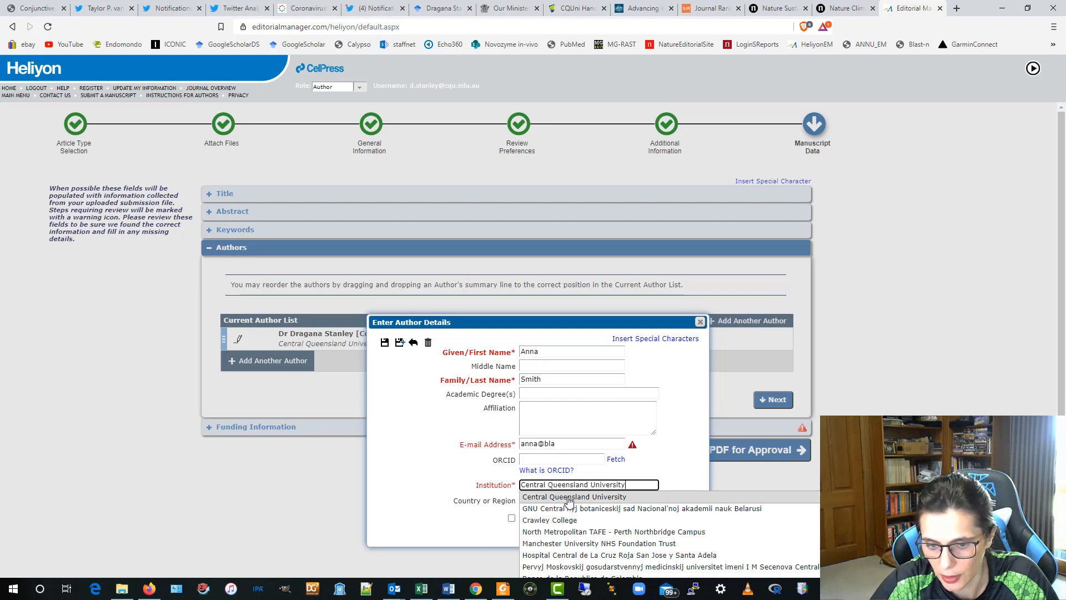
left_click(558, 520)
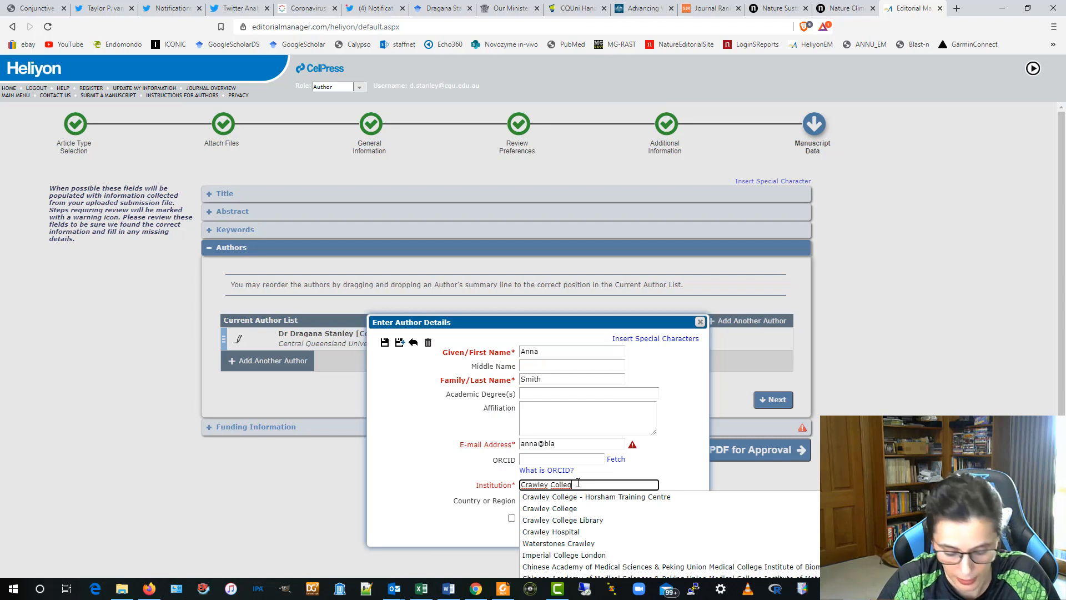
type("eddd")
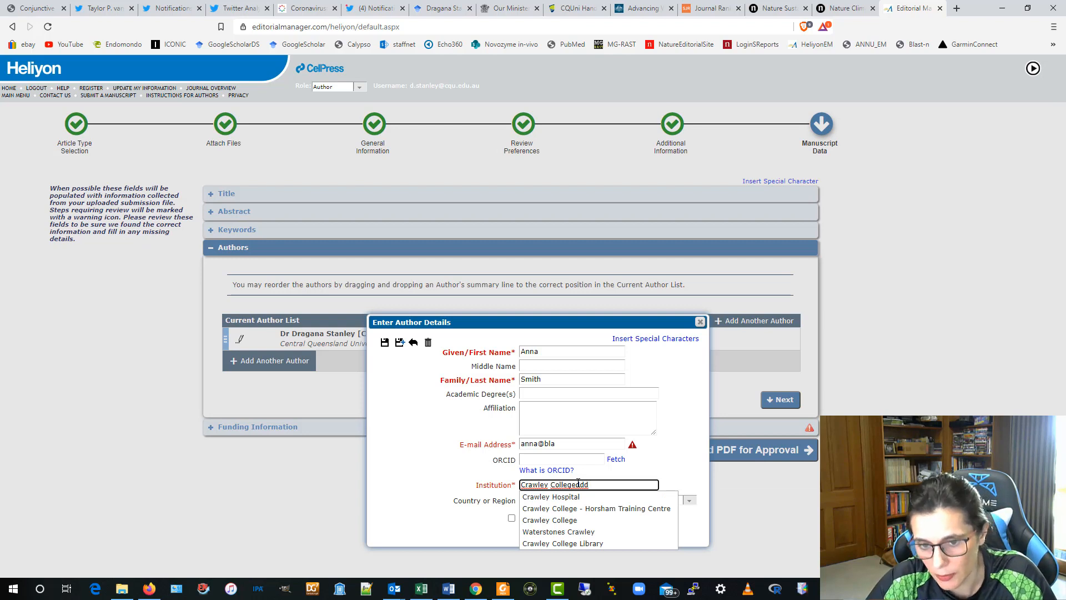
left_click(673, 453)
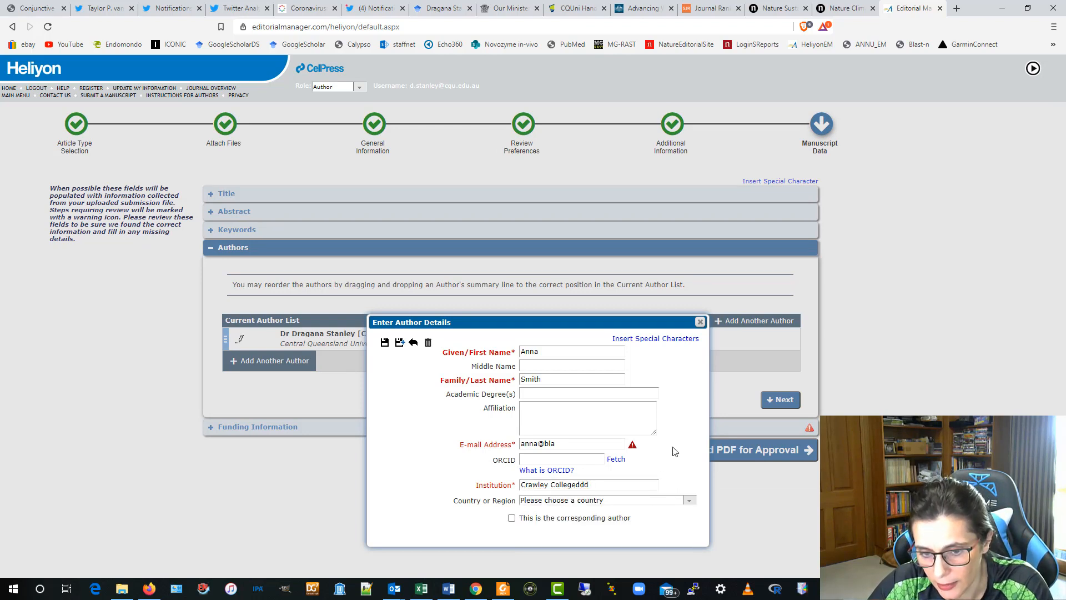
left_click(615, 487)
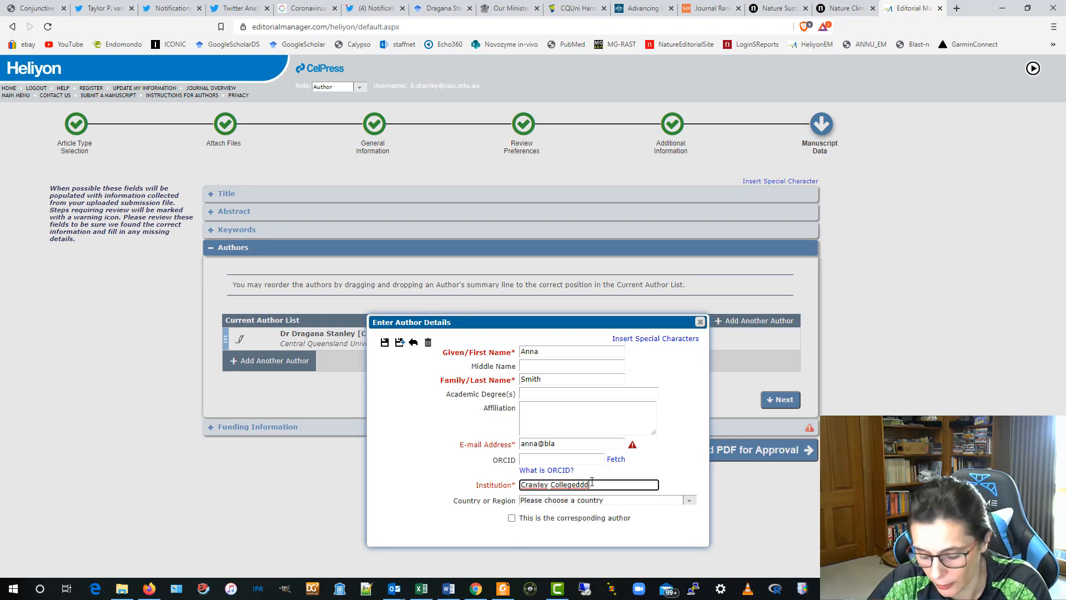
key("BackSpace")
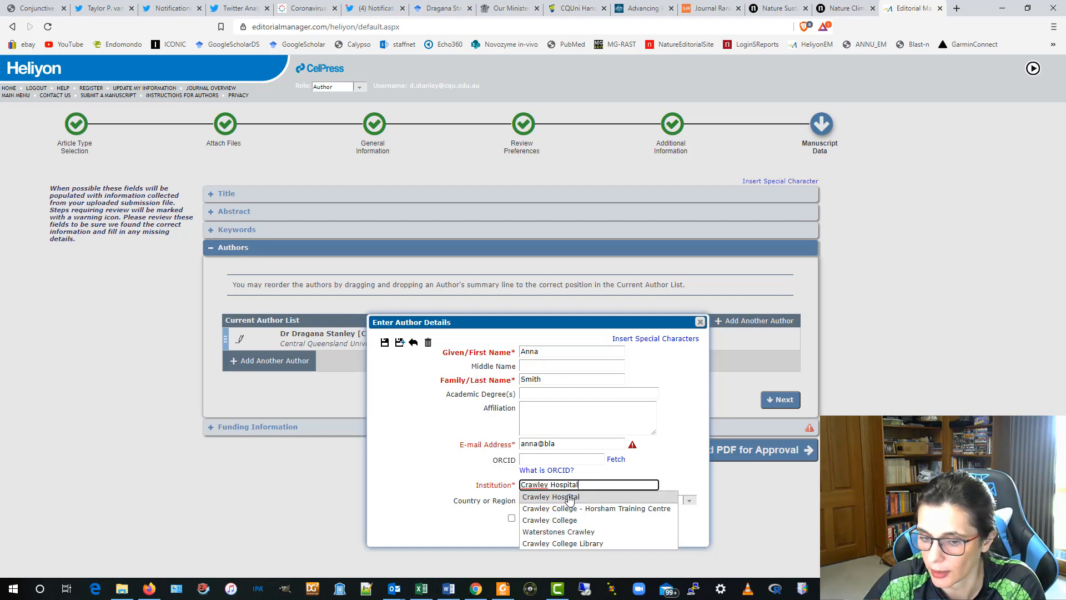
left_click(401, 433)
left_click_drag(591, 484, 436, 487)
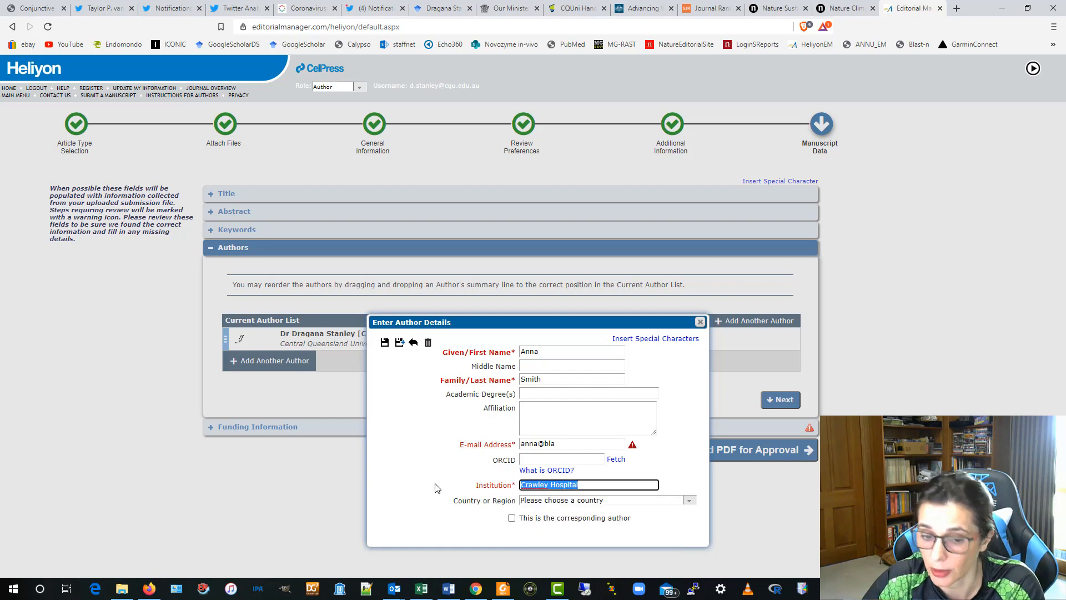
key("BackSpace")
left_click(382, 439)
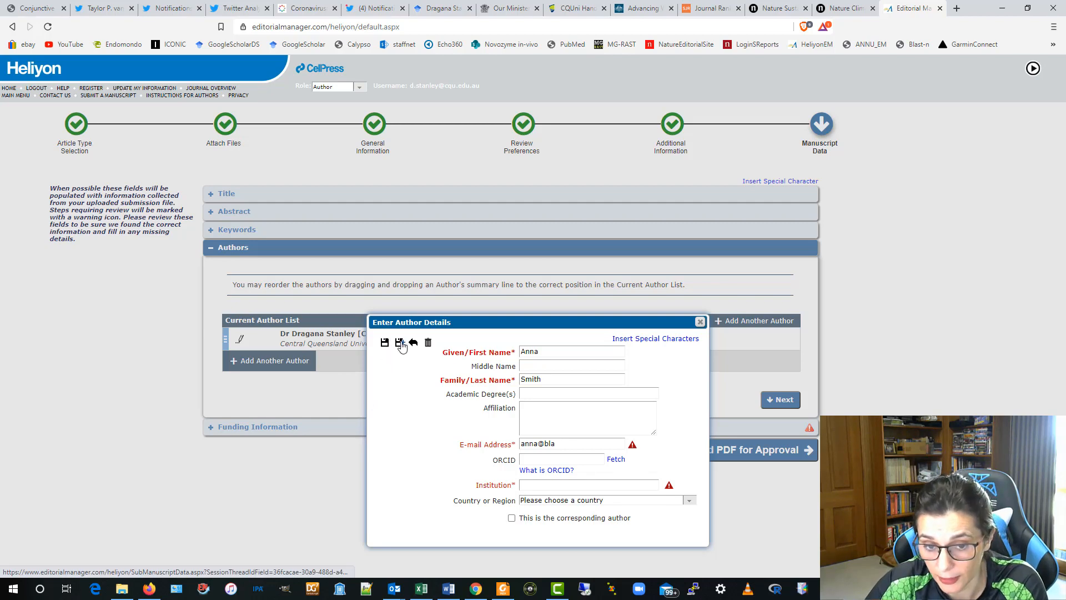
left_click(701, 321)
left_click(518, 463)
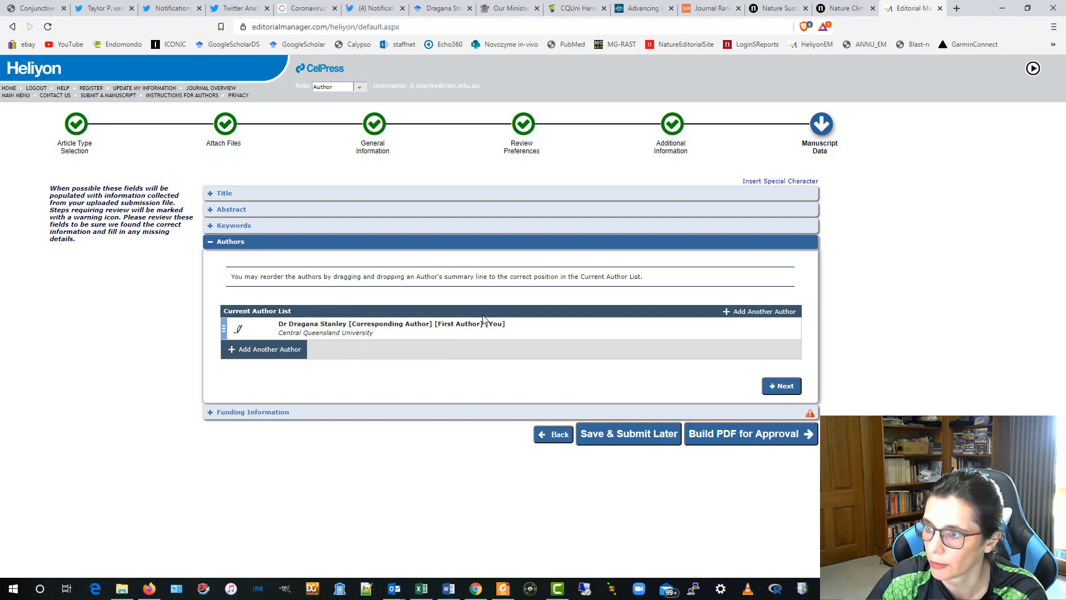
- Attempt Build PDF for Approval, which reports that Funding Information is still missing
left_click(744, 435)
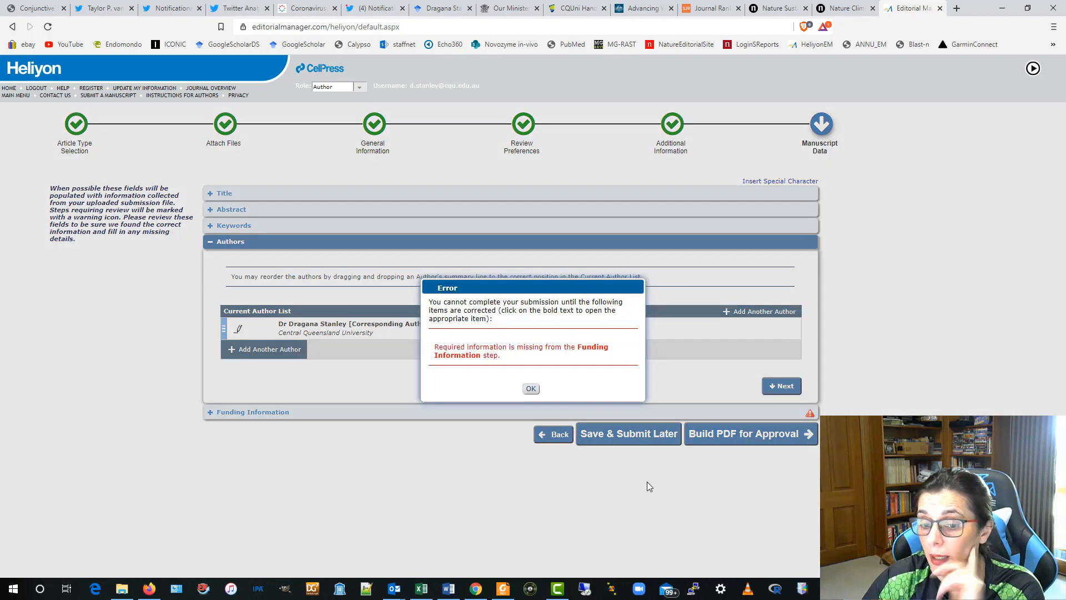
- Mark 'Funding information is not available' and build the submission PDF for approval
left_click(531, 389)
left_click(225, 412)
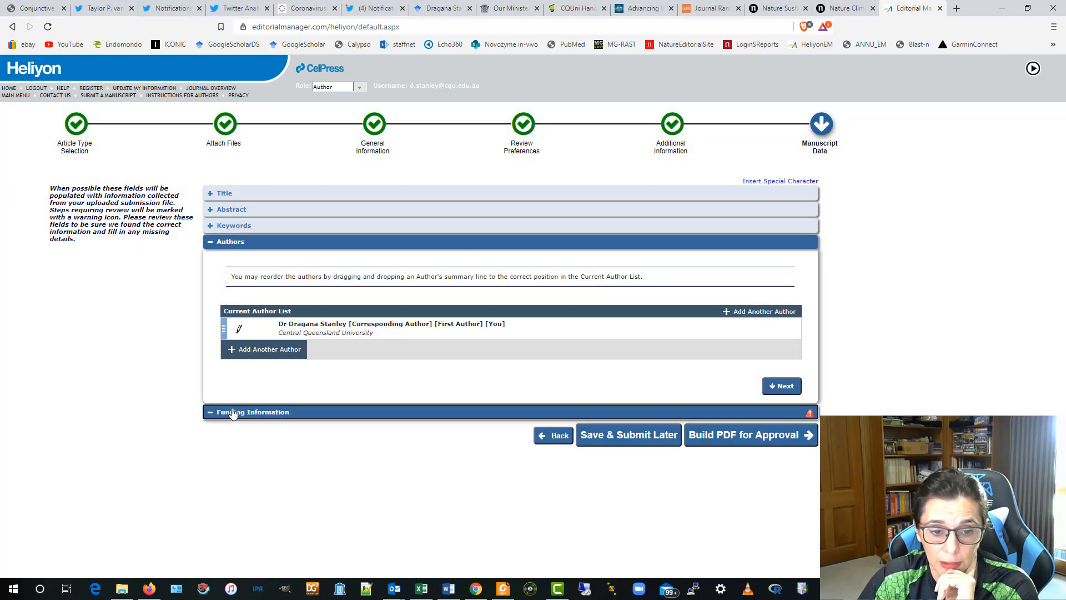
scroll(340, 447, "down", 1)
left_click(227, 531)
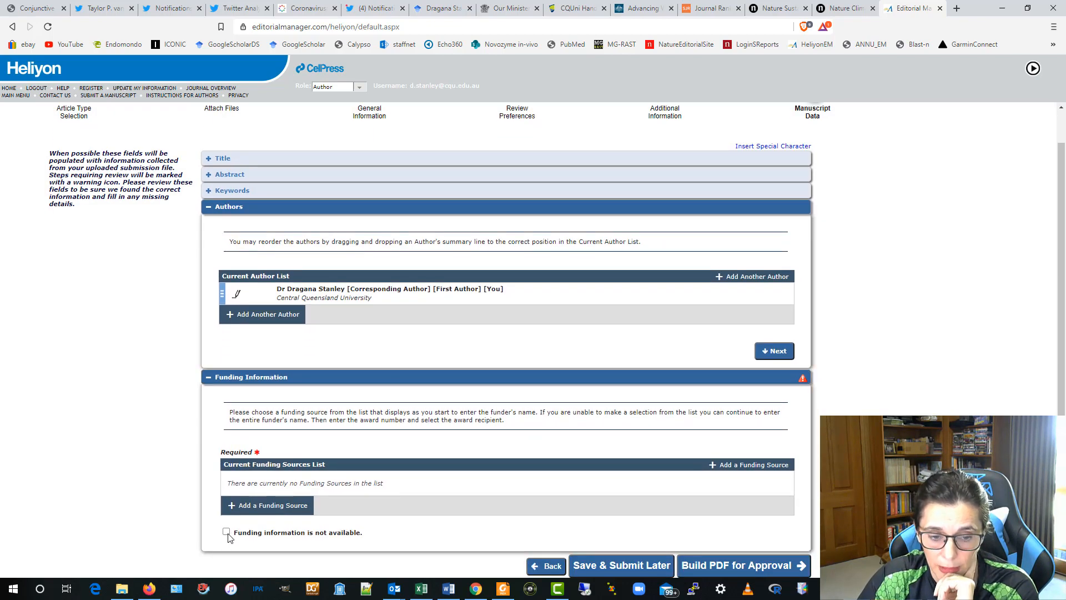
left_click(716, 565)
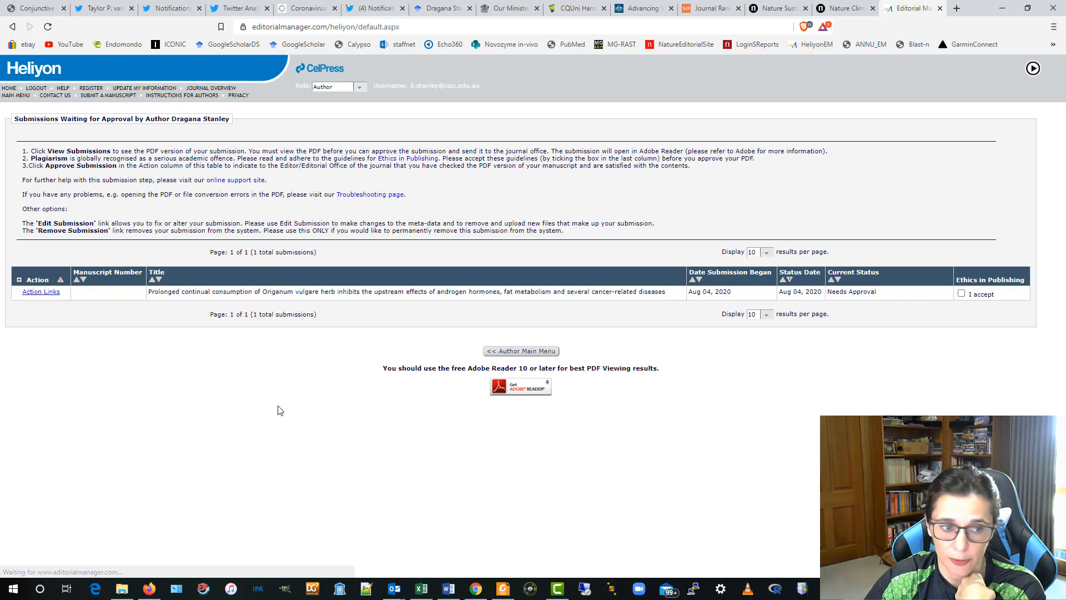
left_click(40, 291)
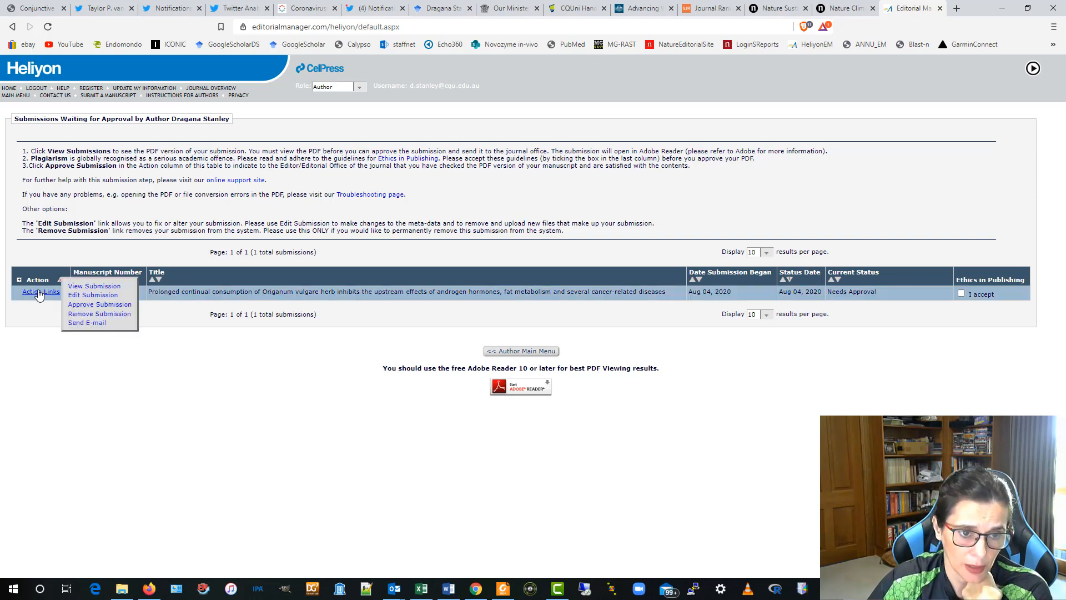
left_click(96, 287)
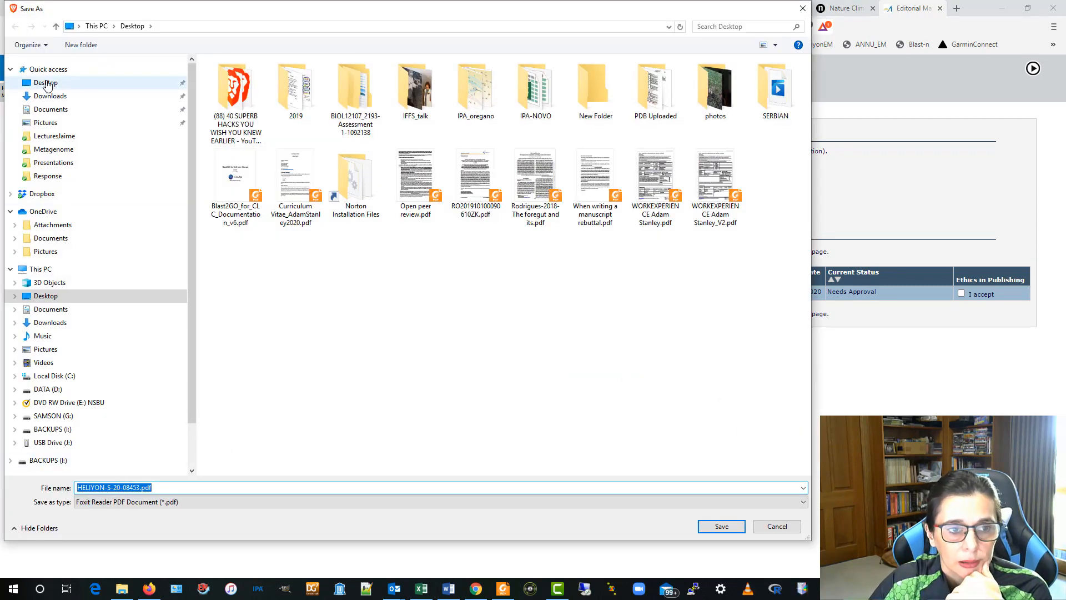
left_click(47, 84)
left_click(720, 526)
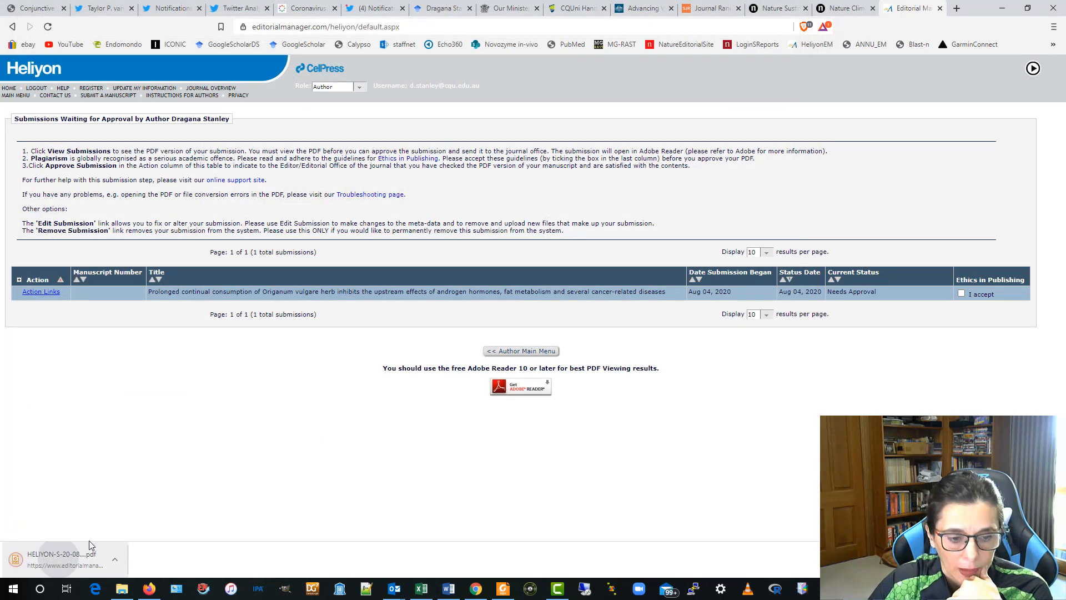
left_click(91, 547)
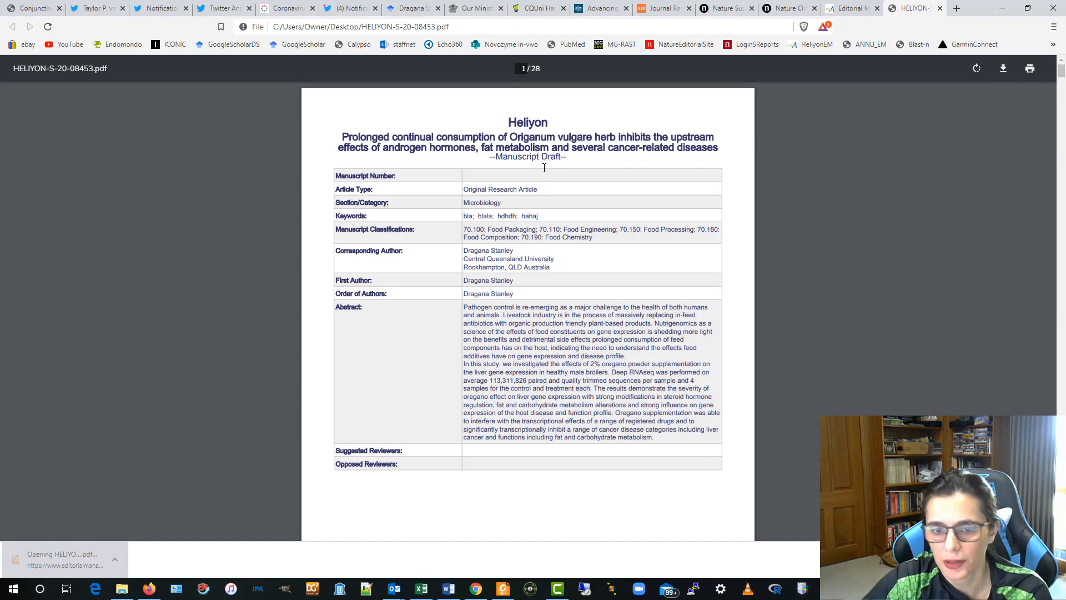
scroll(530, 289, "down", 15)
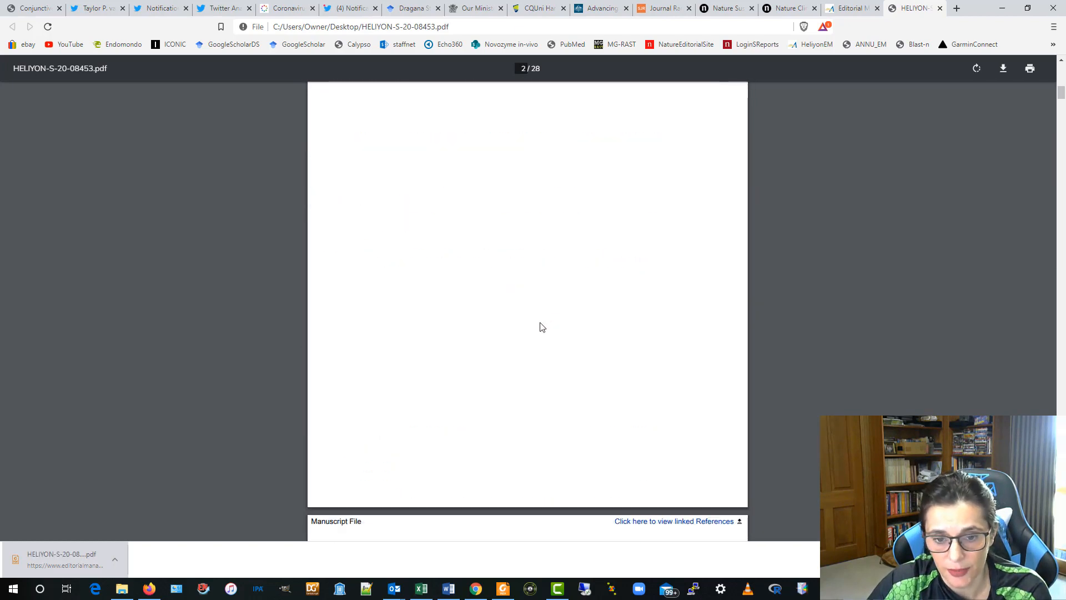
scroll(543, 327, "down", 5)
scroll(427, 262, "down", 12)
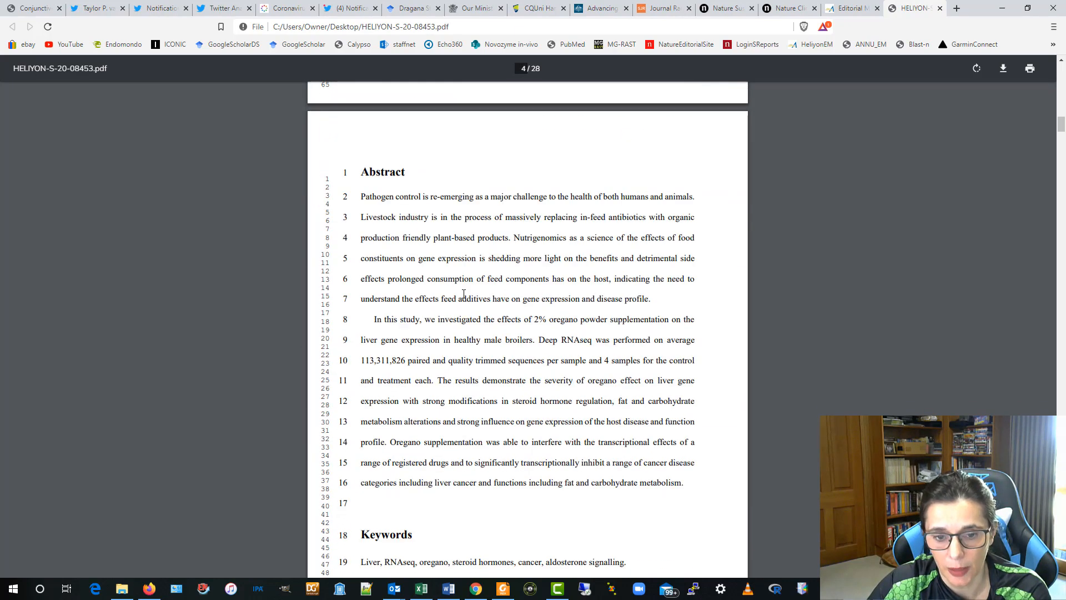
scroll(469, 280, "down", 2)
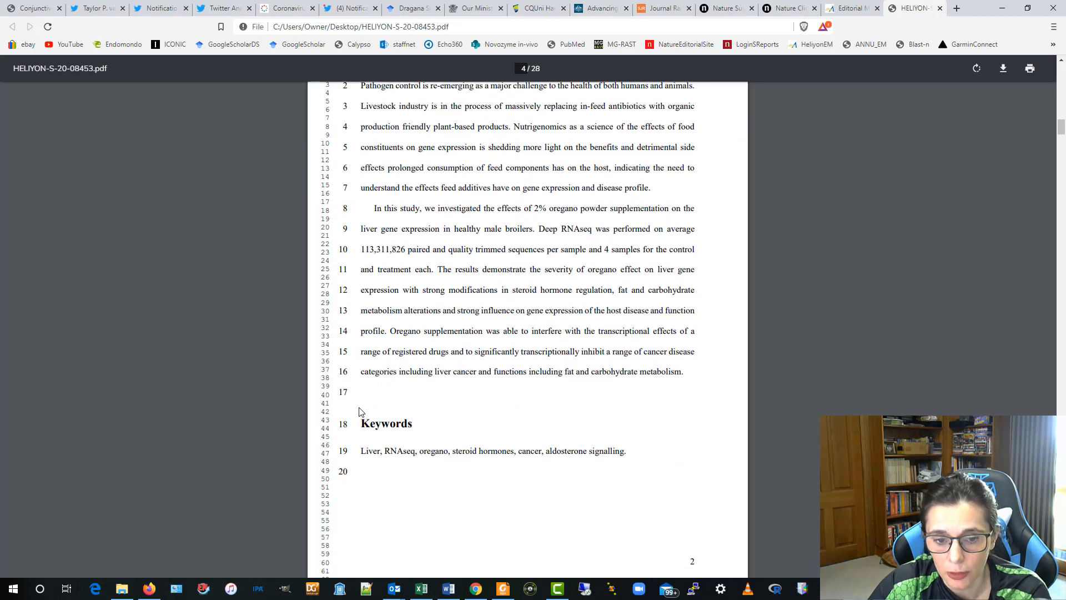
scroll(357, 257, "down", 15)
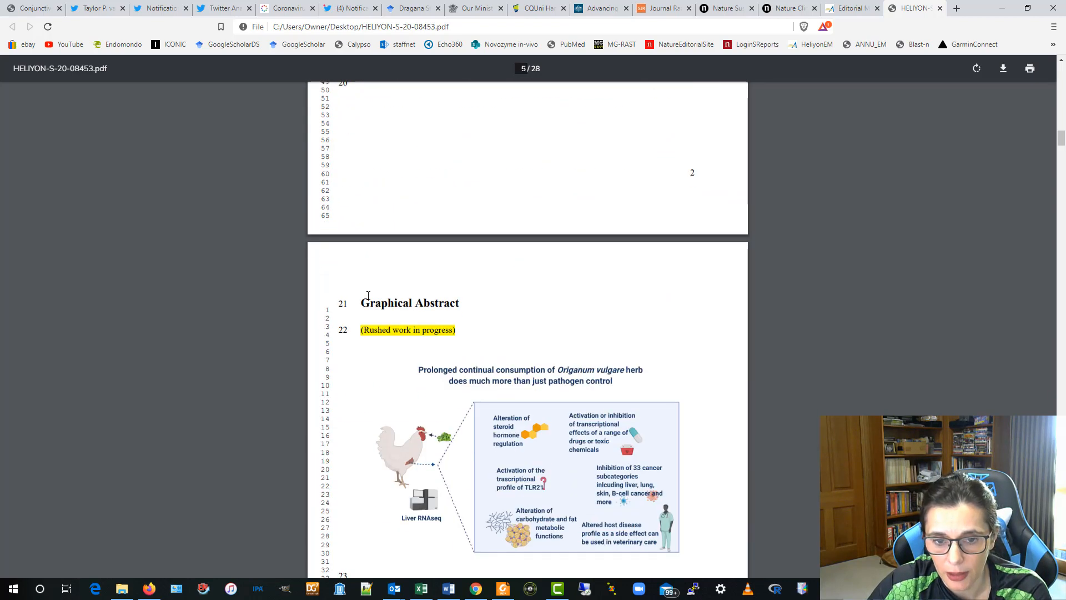
scroll(454, 364, "up", 7)
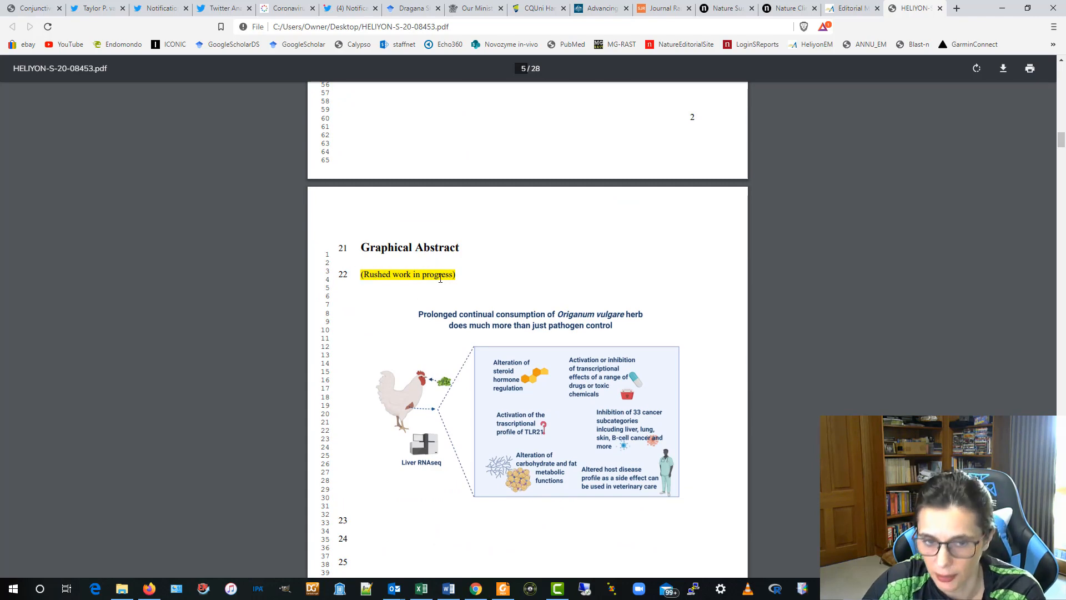
scroll(439, 274, "down", 11)
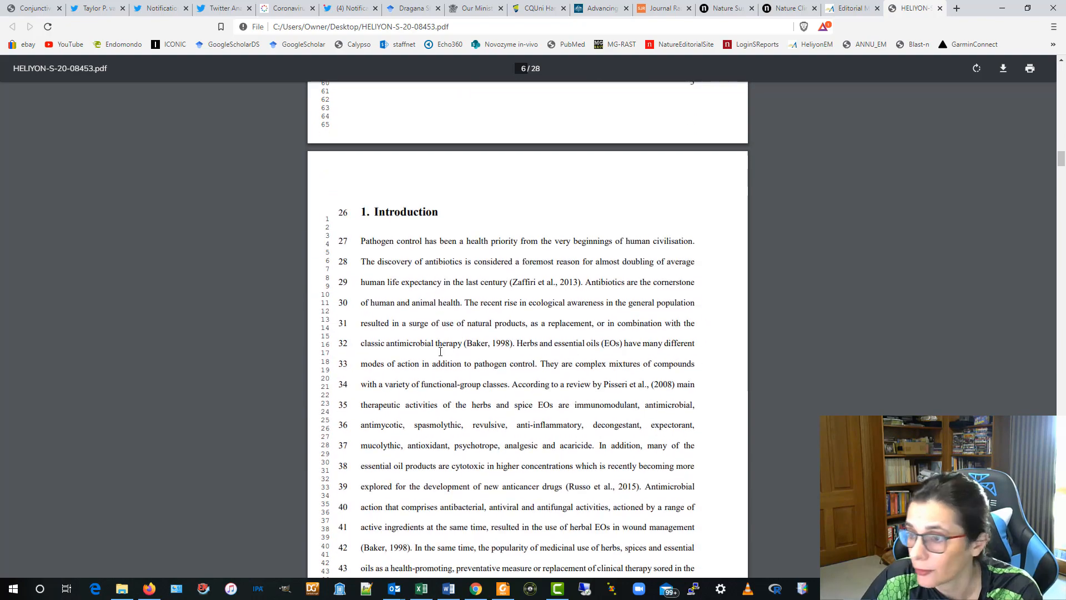
scroll(437, 342, "down", 2)
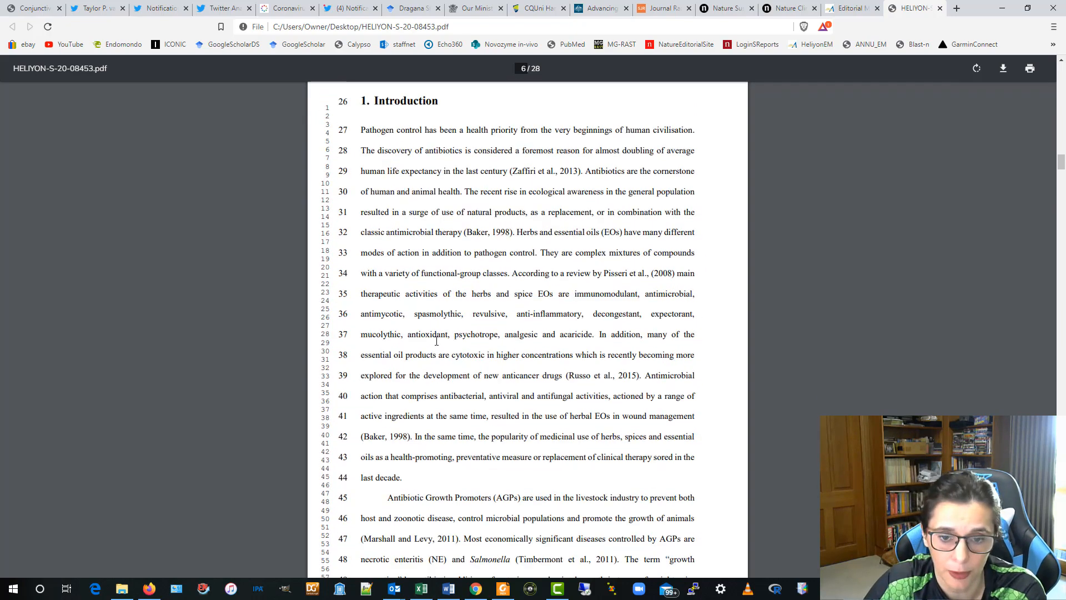
scroll(433, 341, "up", 2)
scroll(428, 341, "down", 4)
scroll(427, 343, "down", 20)
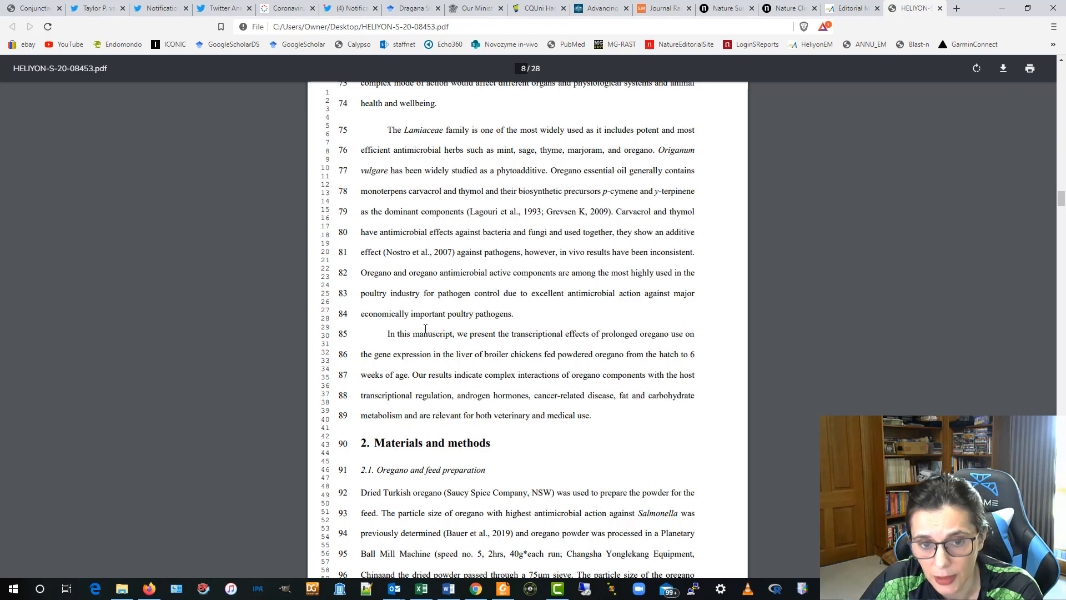
scroll(512, 372, "down", 10)
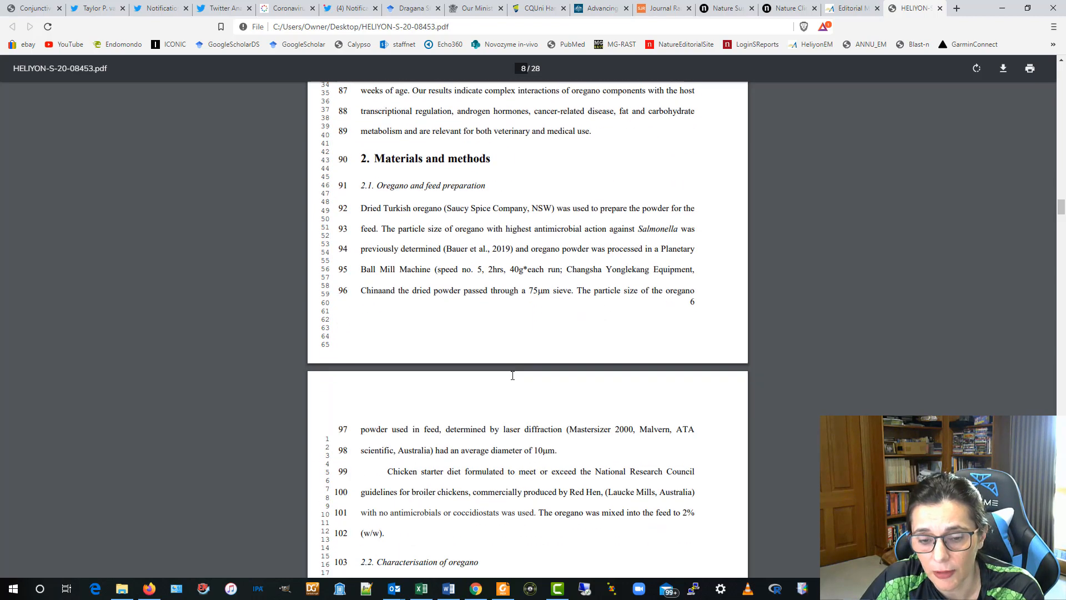
scroll(503, 309, "down", 3)
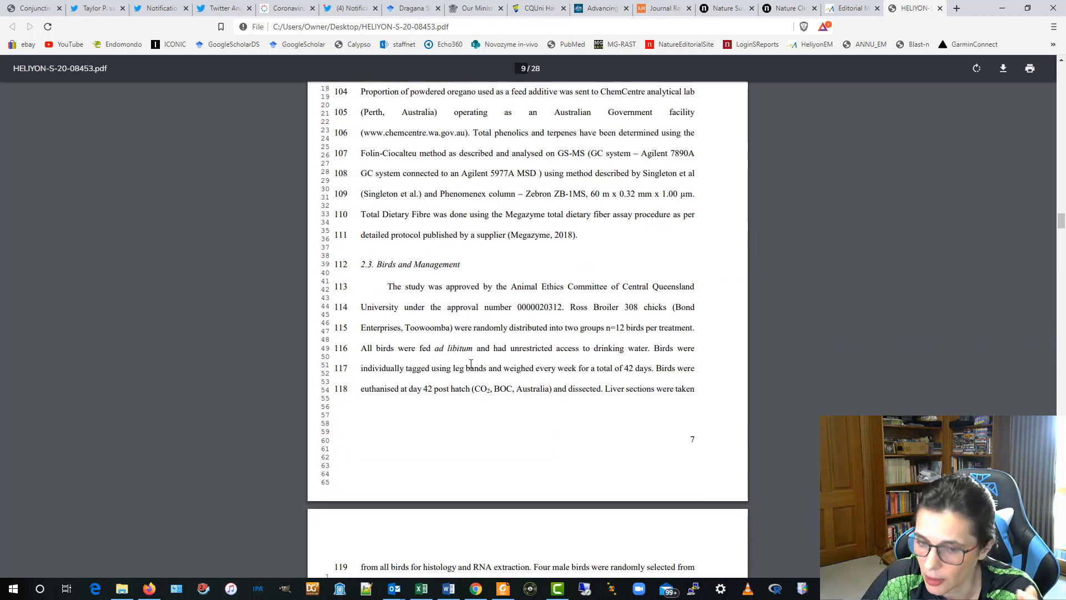
scroll(471, 363, "down", 12)
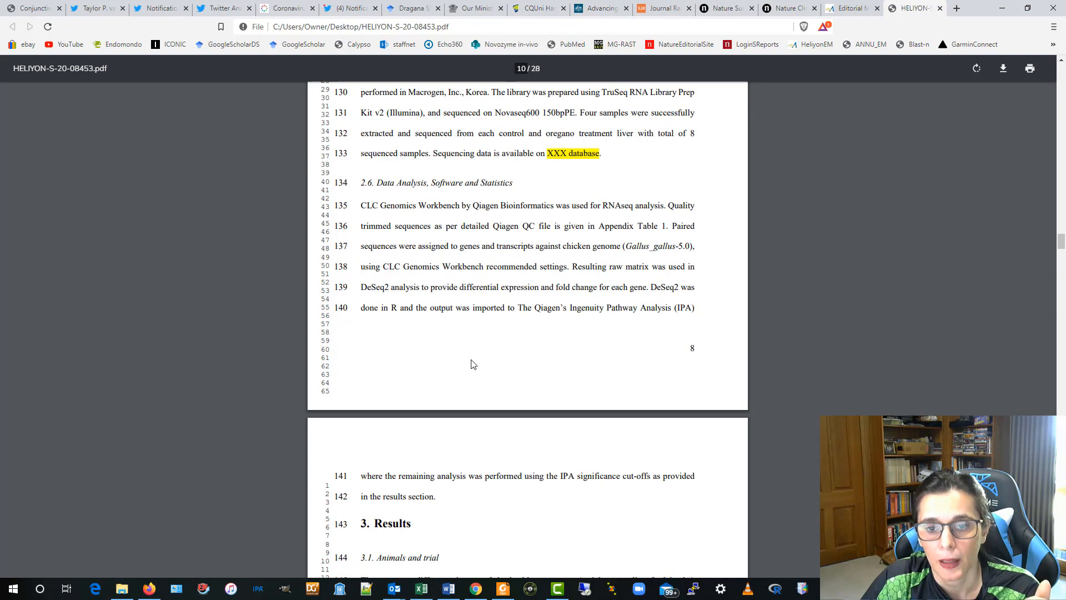
scroll(468, 167, "down", 16)
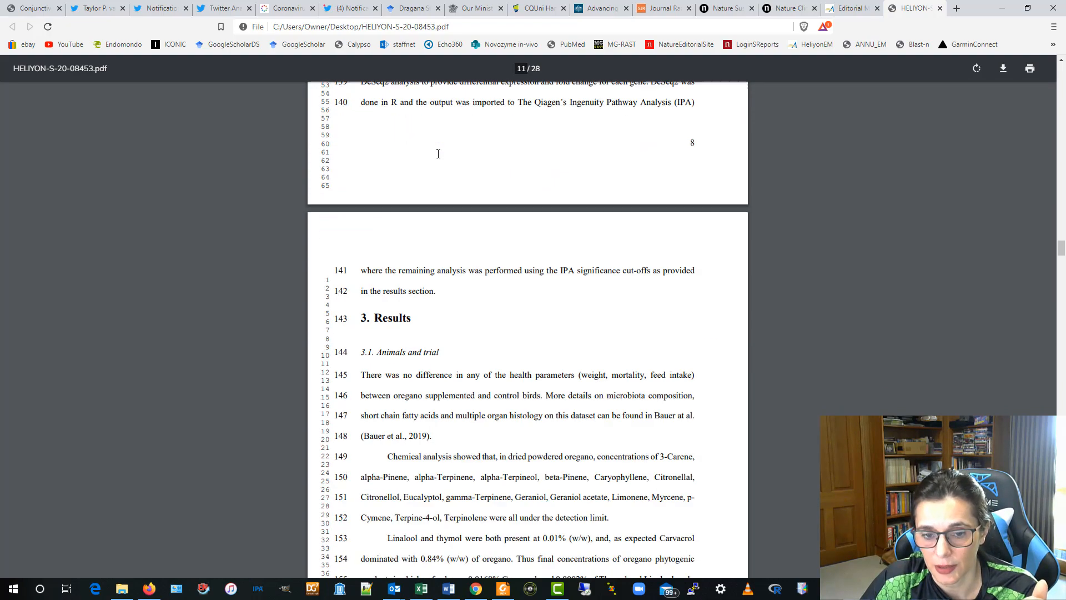
scroll(455, 276, "down", 20)
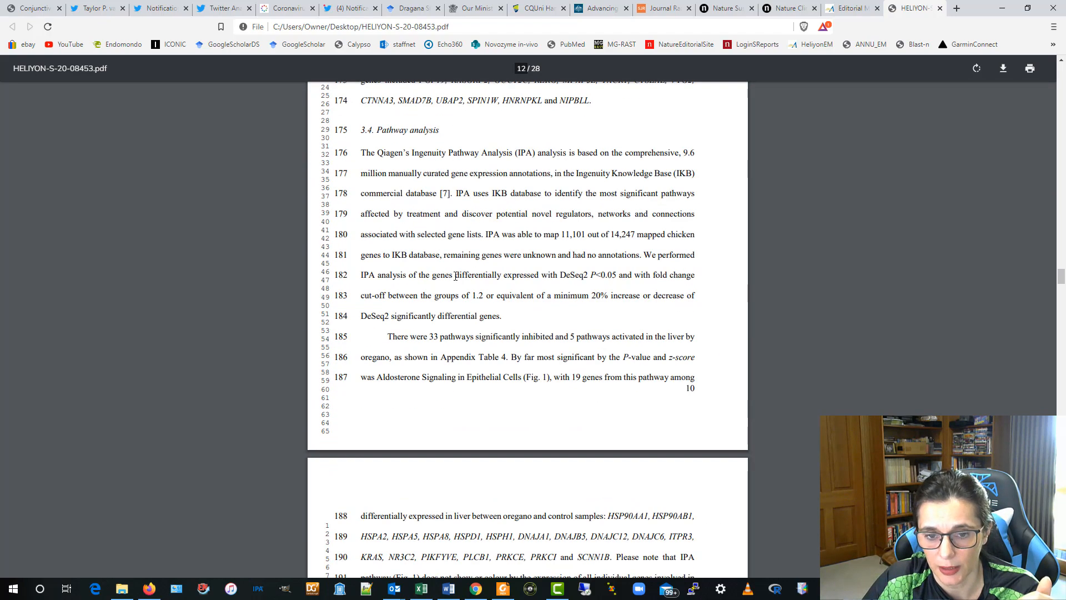
scroll(455, 276, "down", 20)
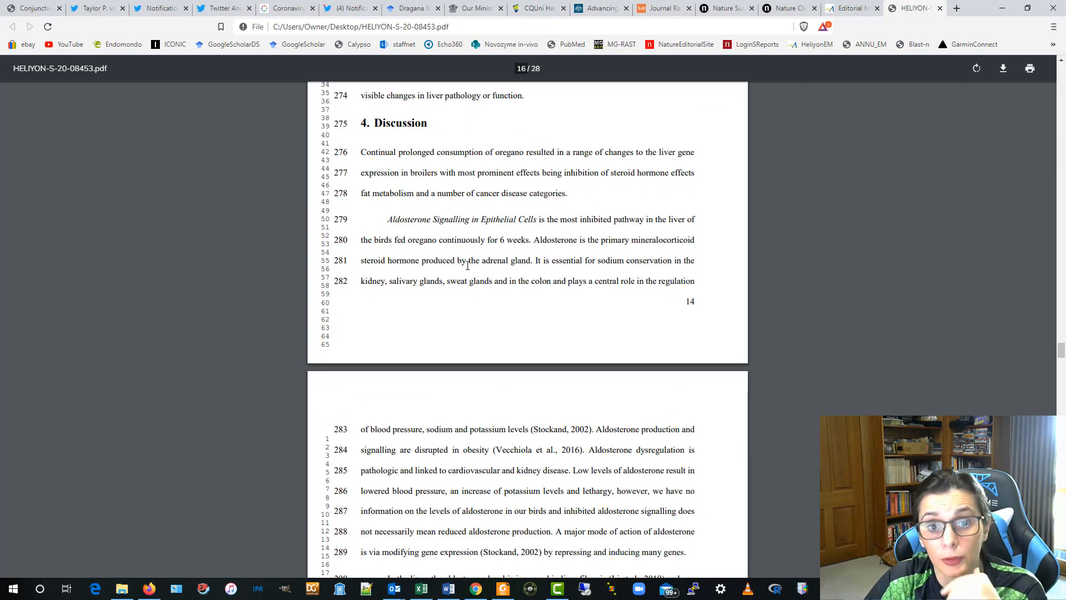
scroll(468, 265, "down", 20)
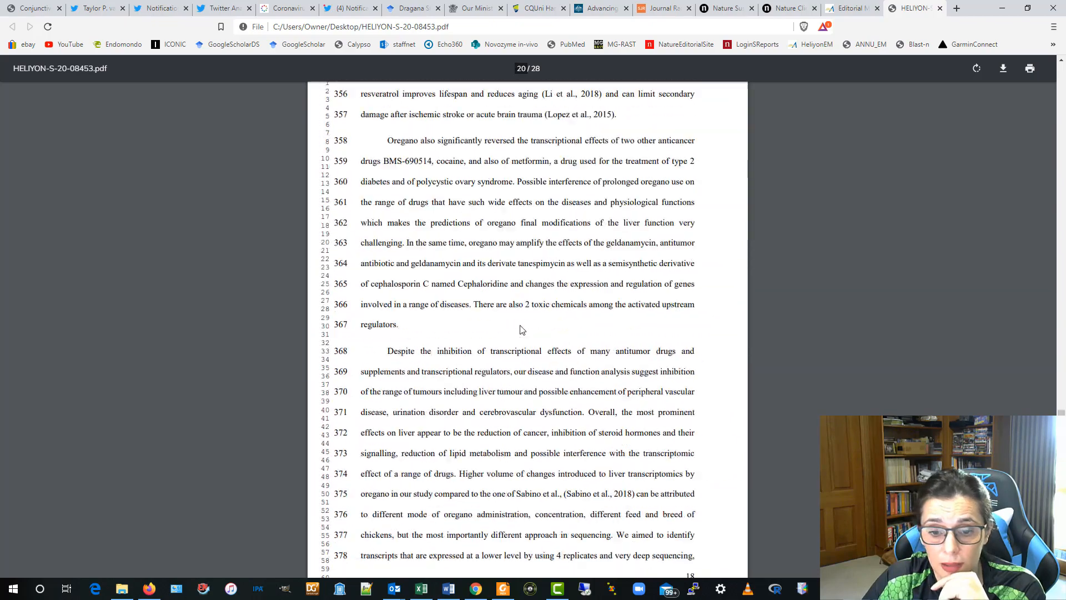
scroll(522, 330, "down", 20)
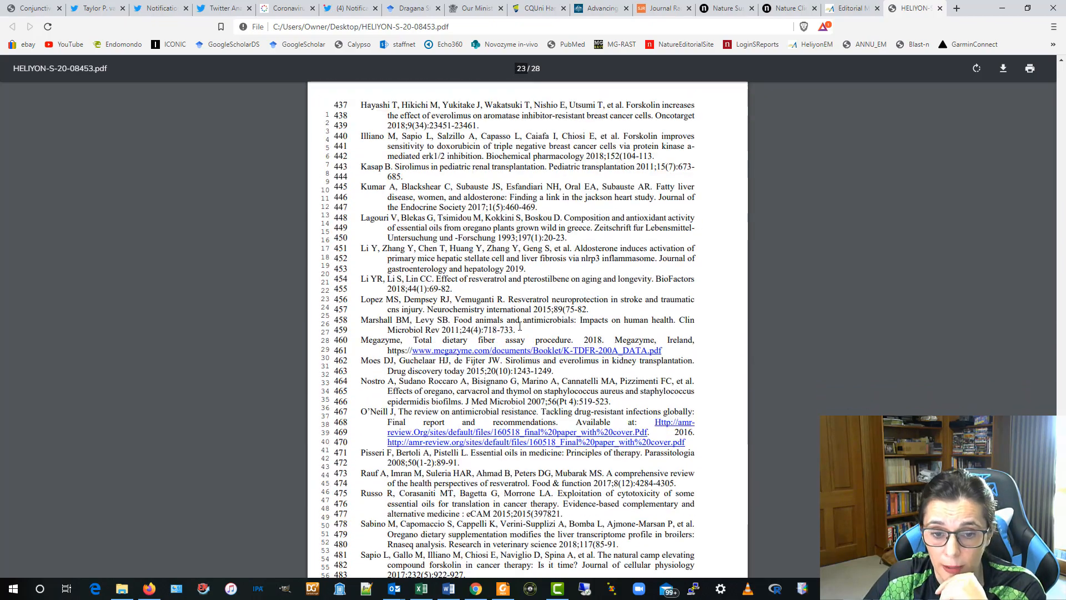
scroll(520, 326, "down", 20)
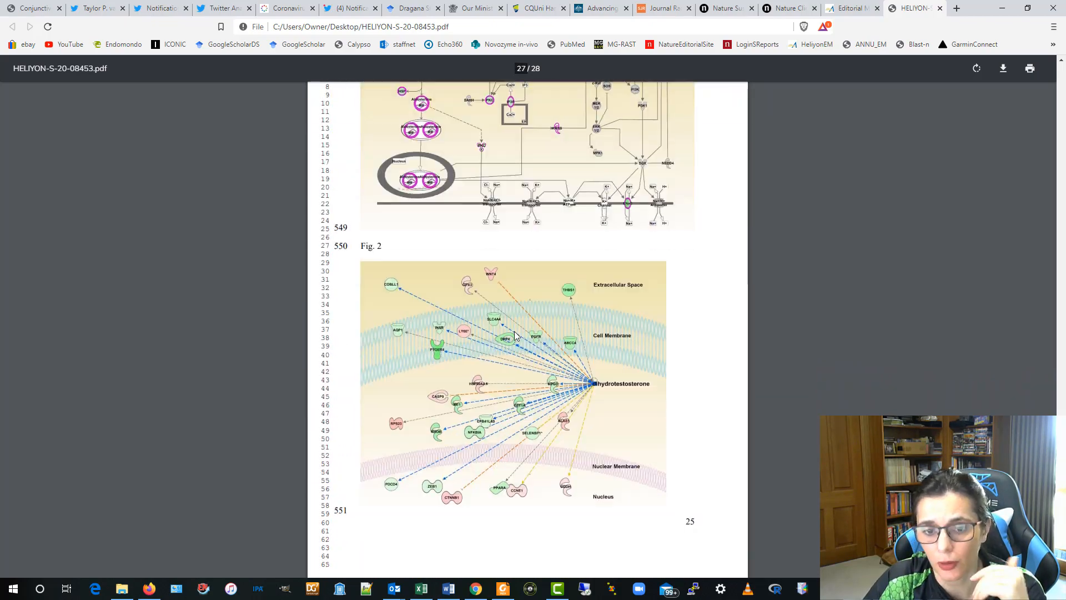
scroll(514, 335, "up", 4)
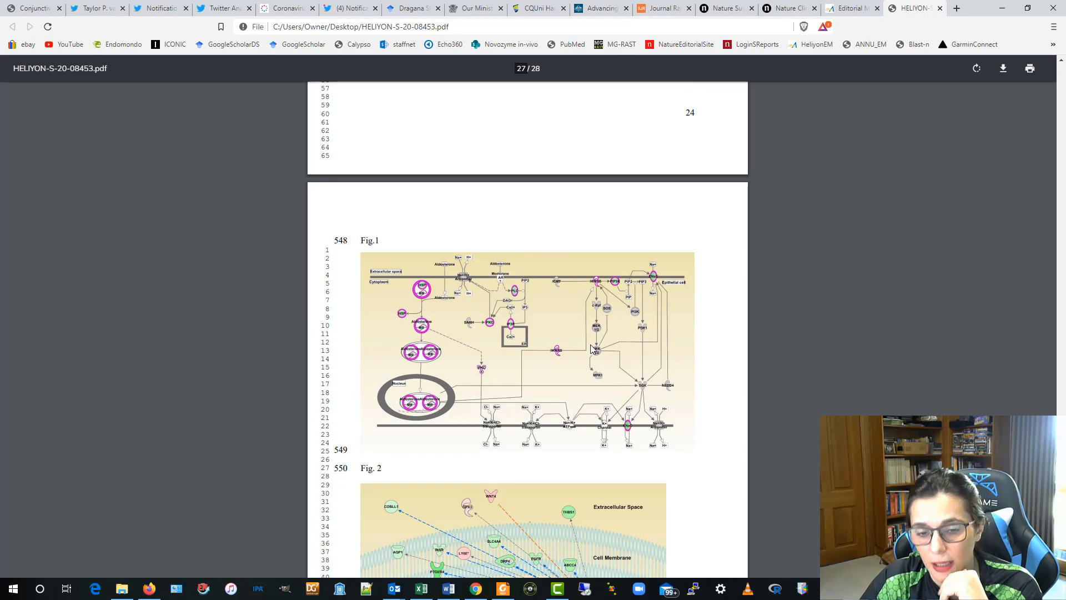
scroll(611, 344, "down", 6)
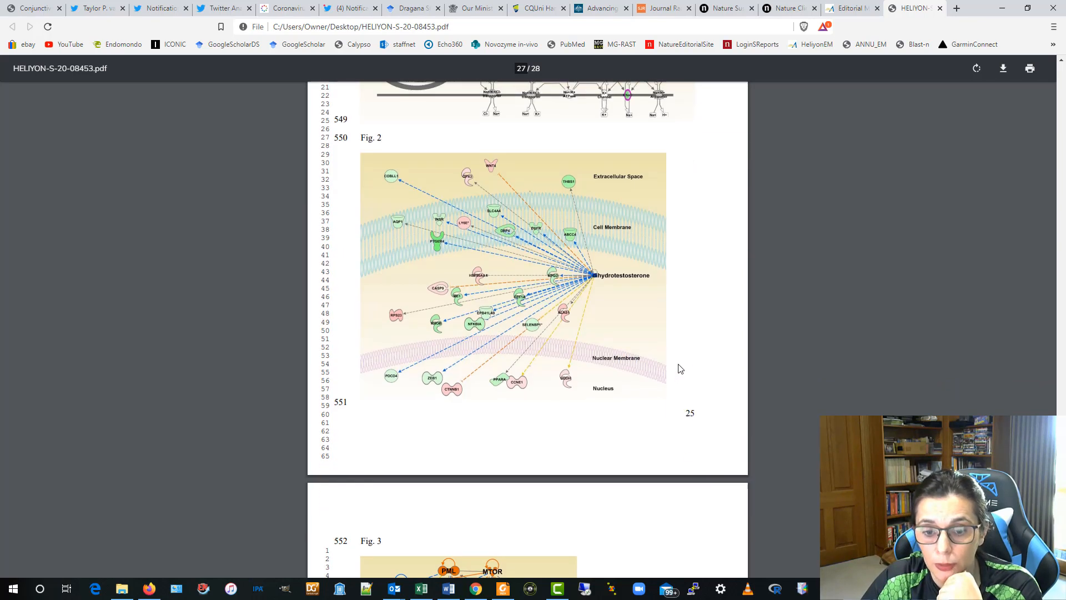
scroll(584, 269, "down", 7)
scroll(657, 314, "down", 3)
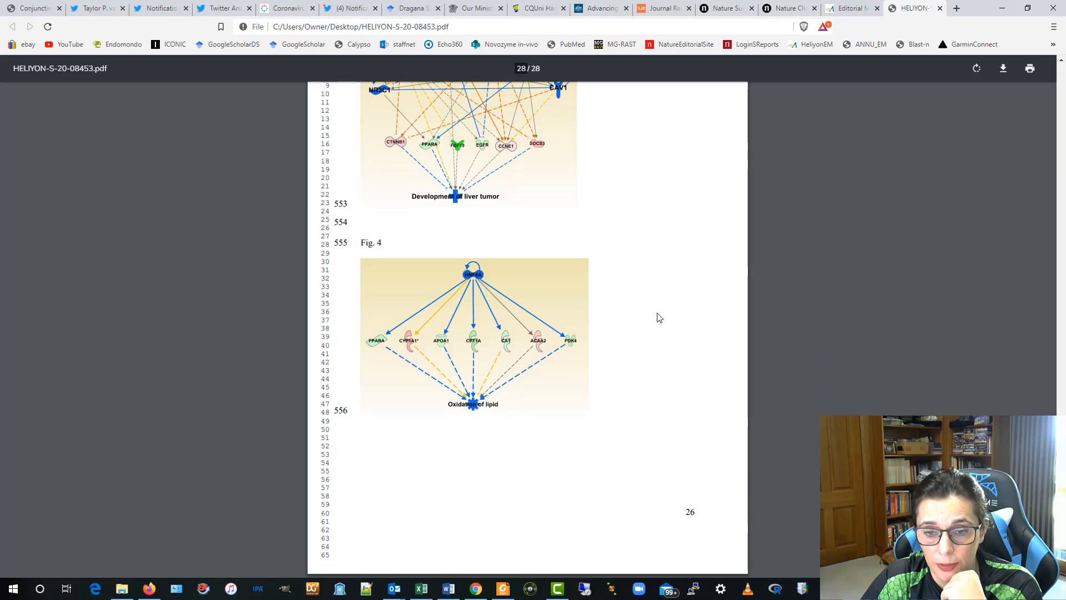
scroll(659, 314, "up", 6)
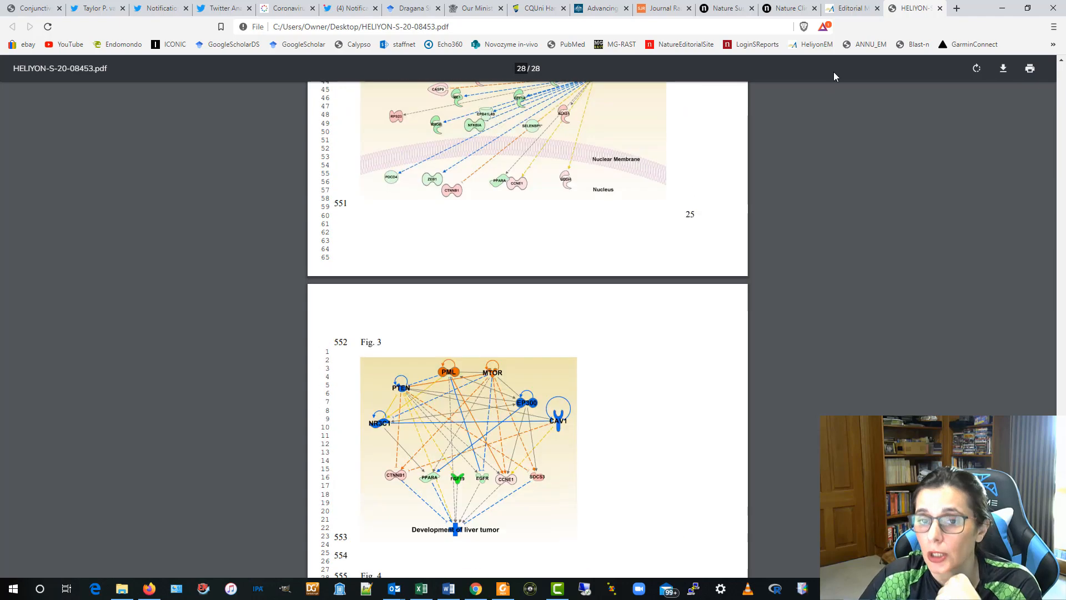
left_click(939, 9)
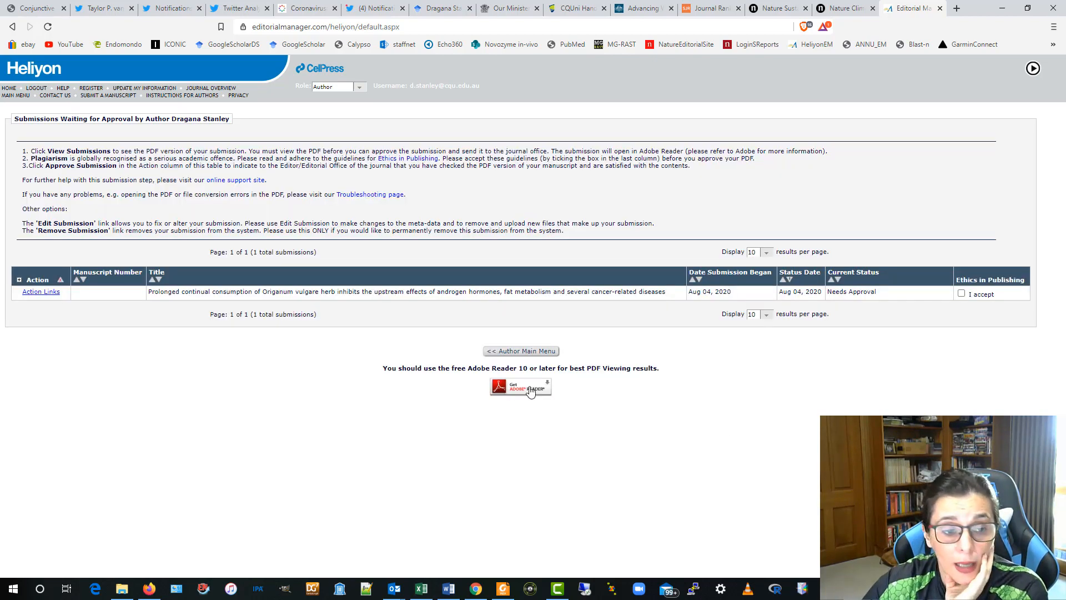
- Remove the Origanum vulgare submission with Remove Submission and confirm the warning
mouse_move(43, 295)
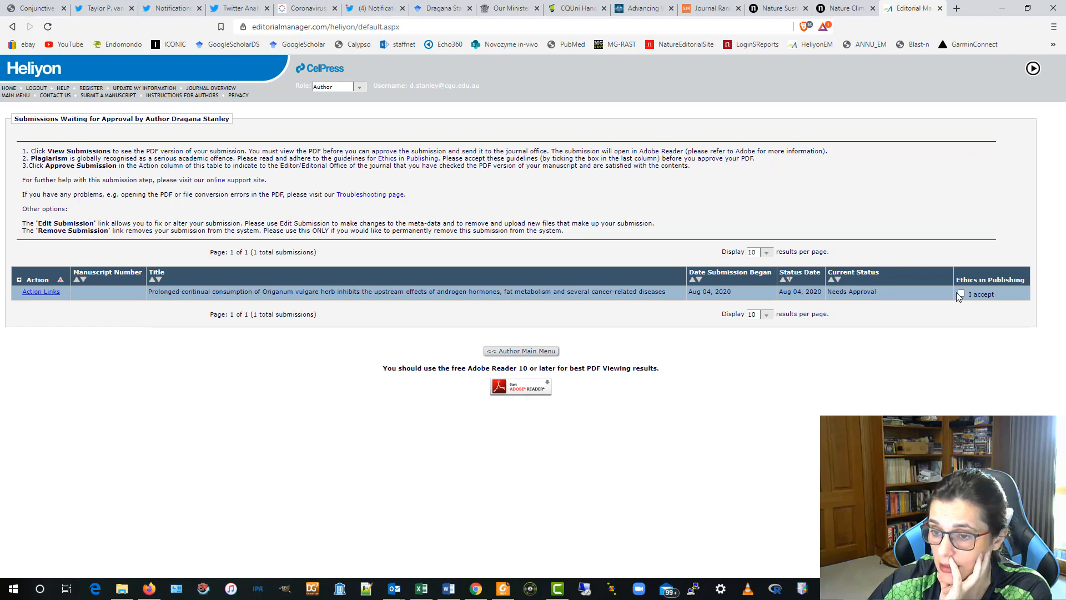
left_click(44, 294)
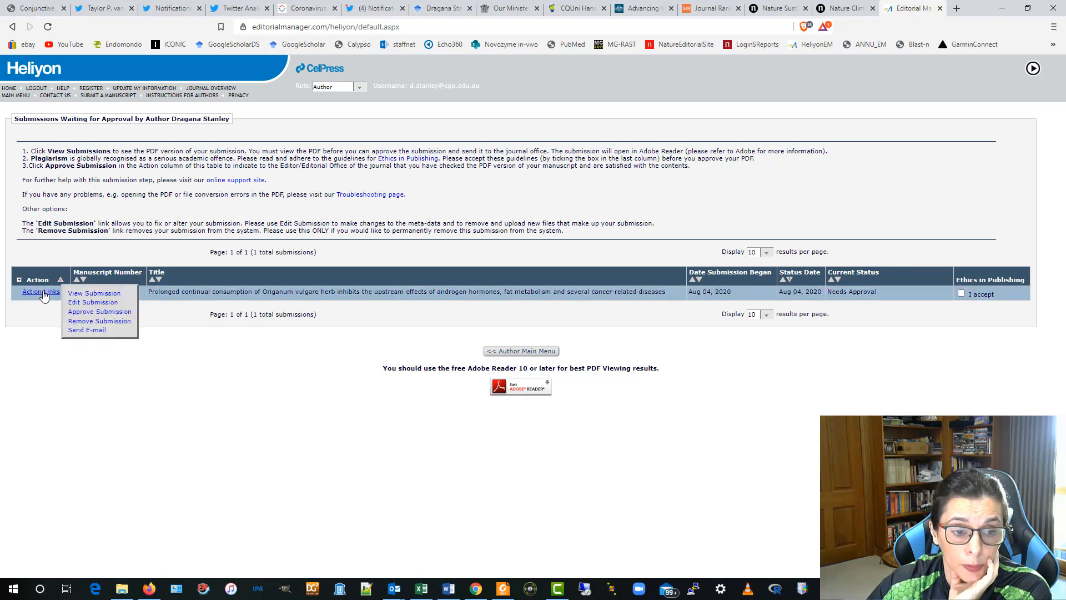
left_click(123, 323)
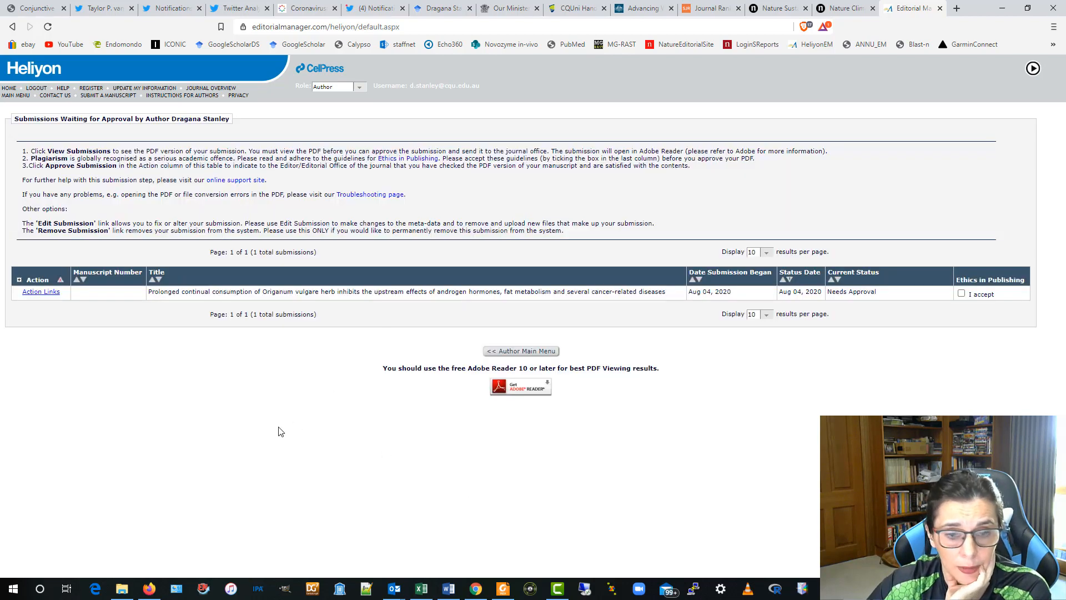
left_click(48, 292)
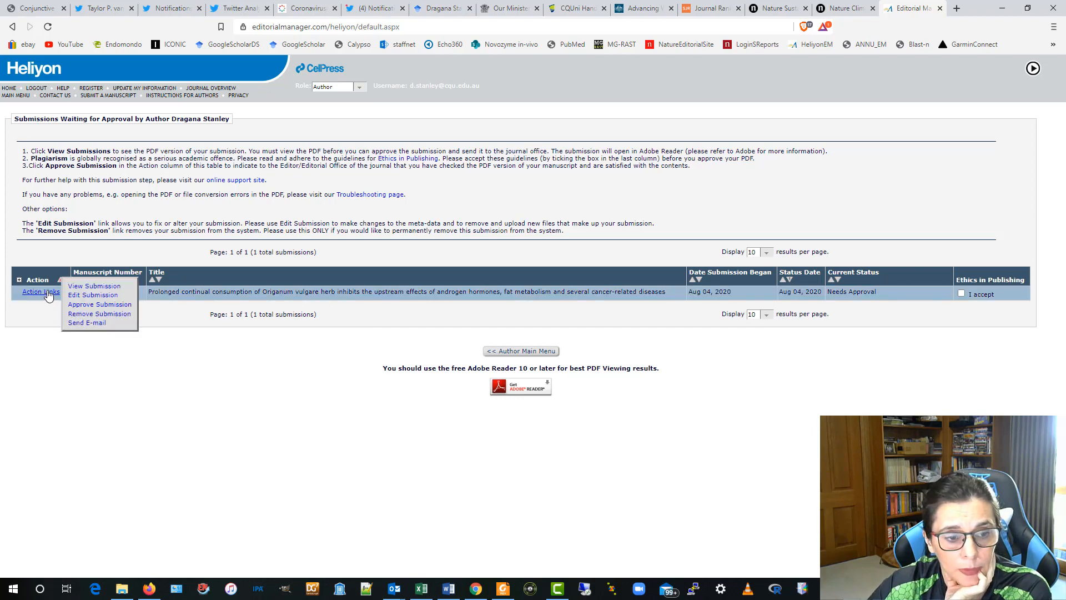
left_click(92, 315)
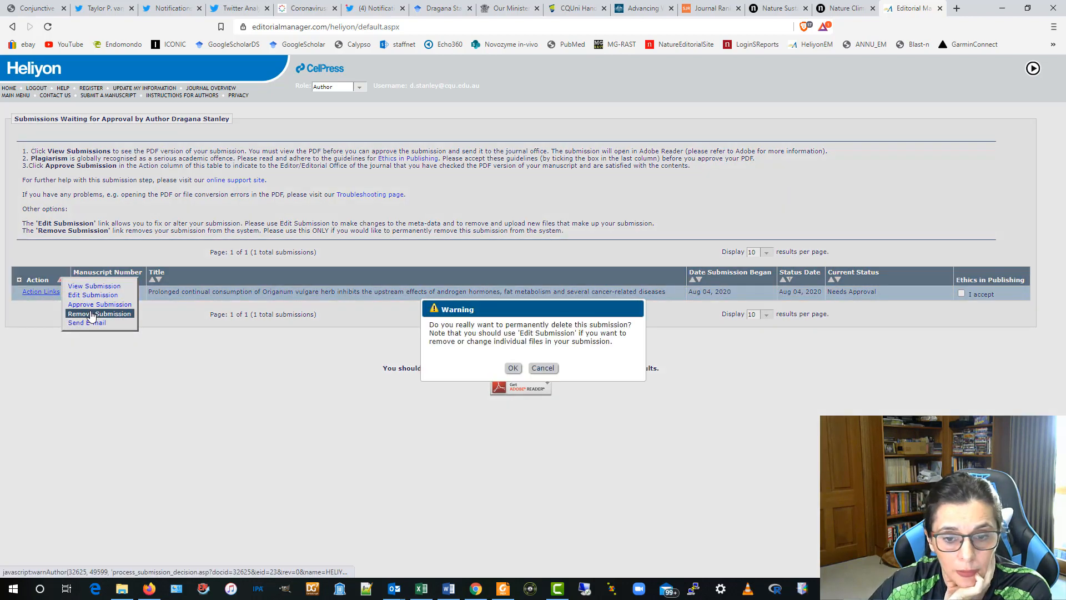
left_click(512, 369)
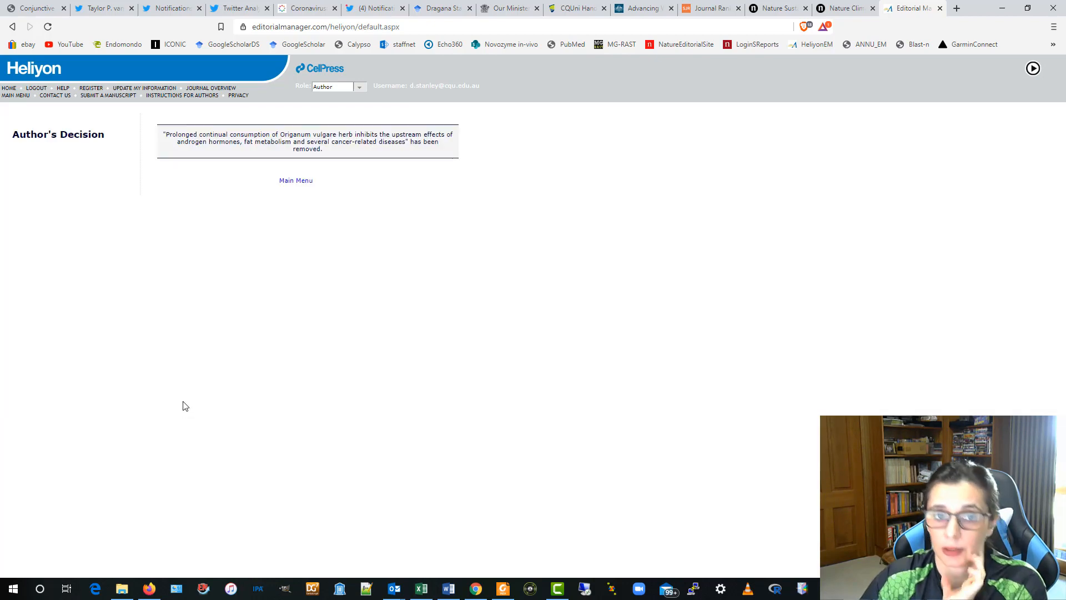
- Check the Author's Decision page confirming the Origanum vulgare submission was removed
left_click_drag(1065, 132, 461, 267)
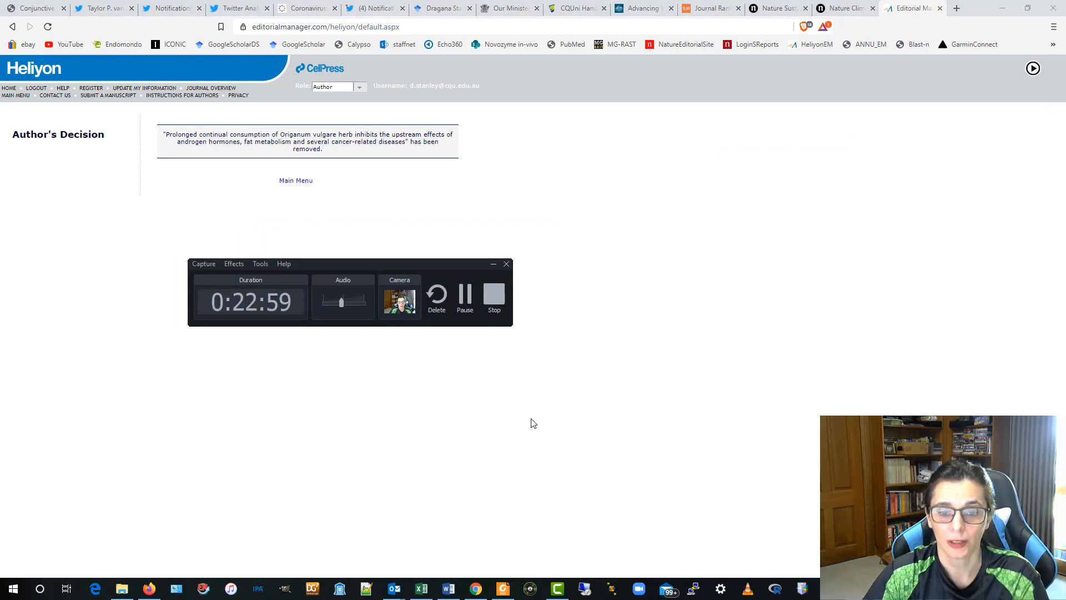